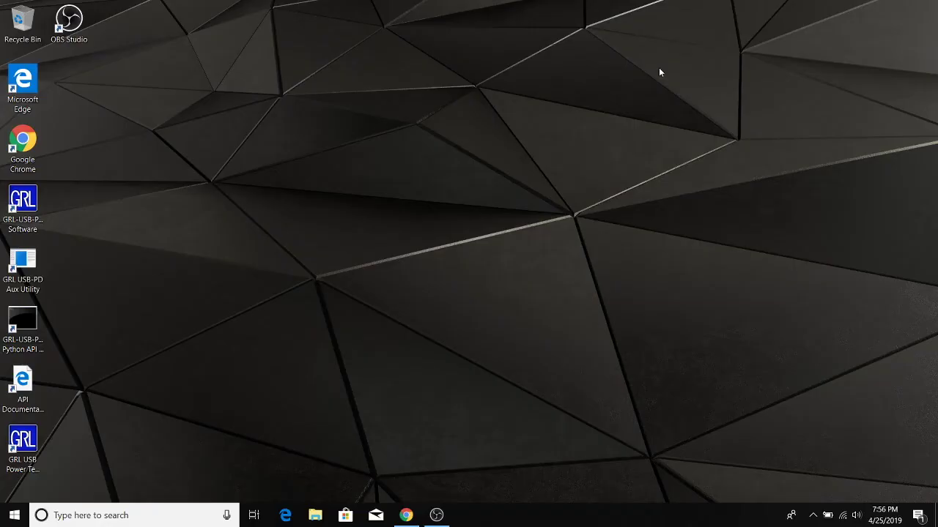
Launch GRL-USB-PD-C2 Software from a 'c2' Start search and open its Connection Configuration page.
click(176, 514)
text(c2)
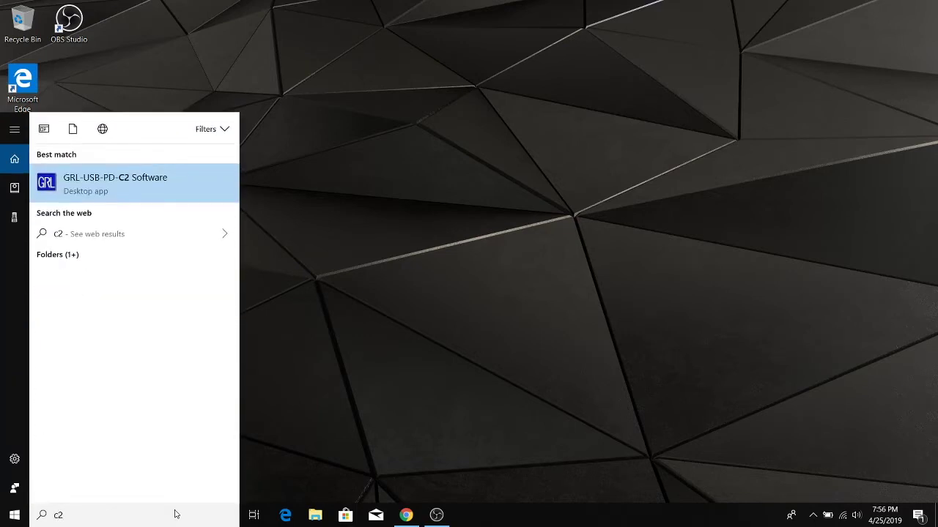
key(Escape)
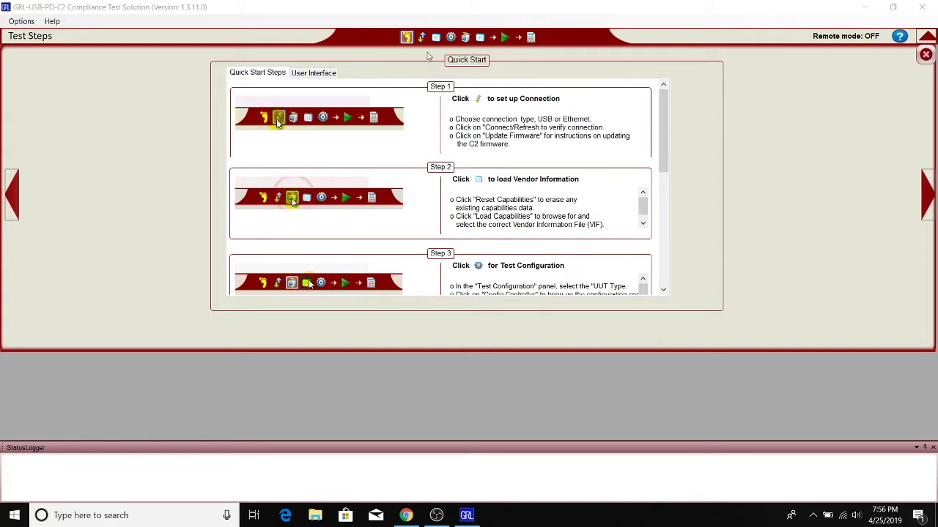
click(422, 36)
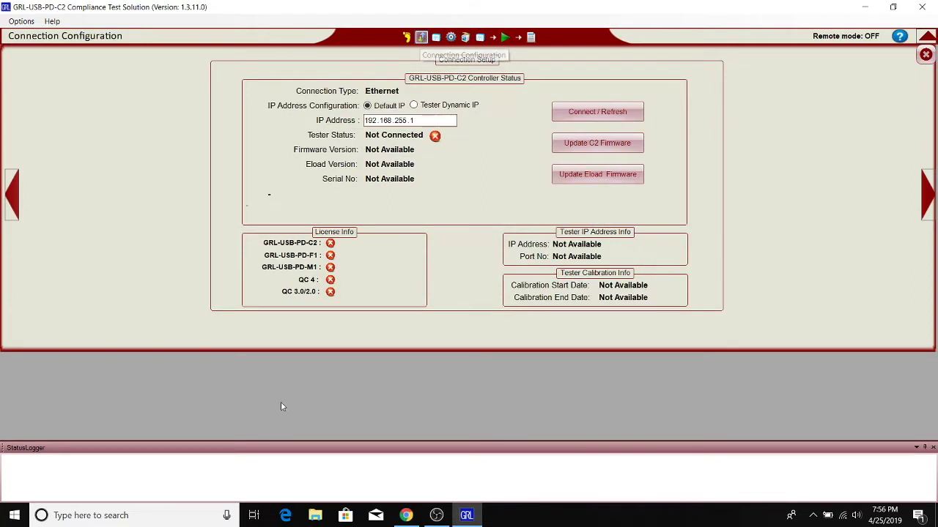
Search 'ethe' to open Change Ethernet settings, then bring up the network adapter list.
click(164, 517)
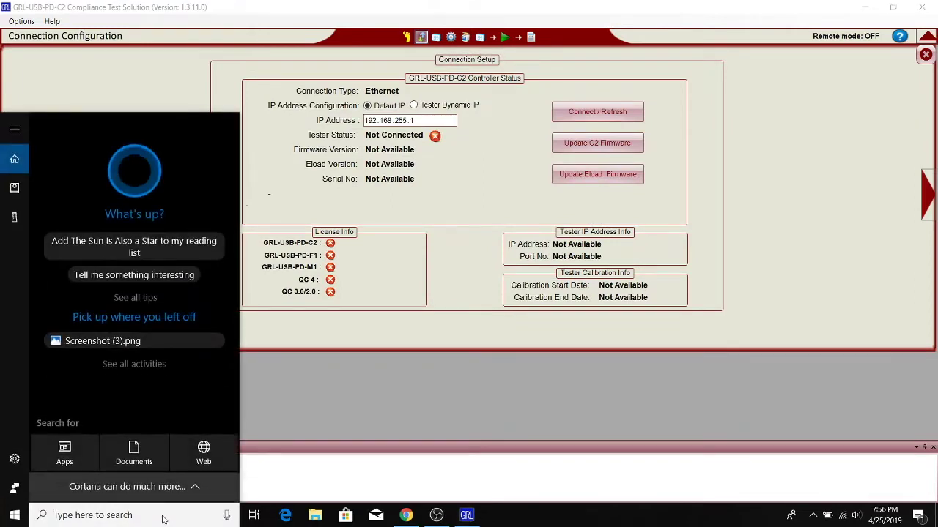
text(eth)
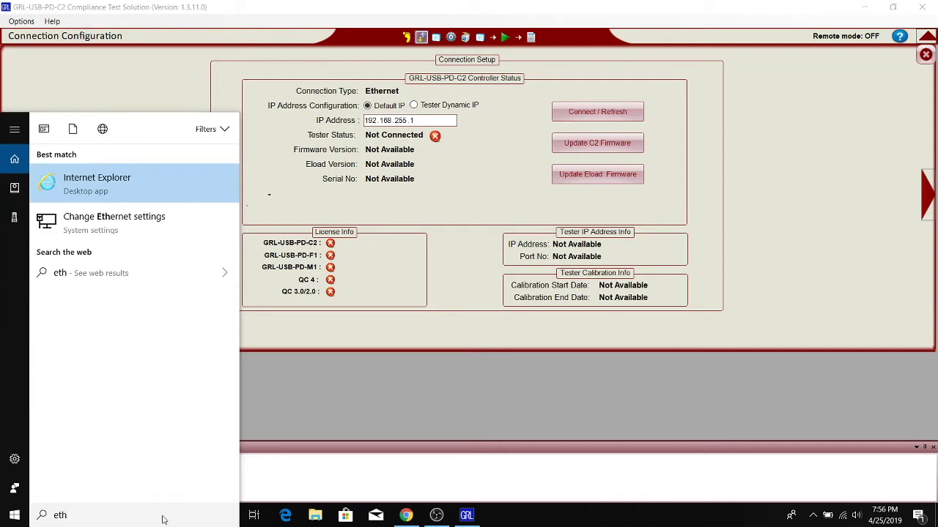
text(e)
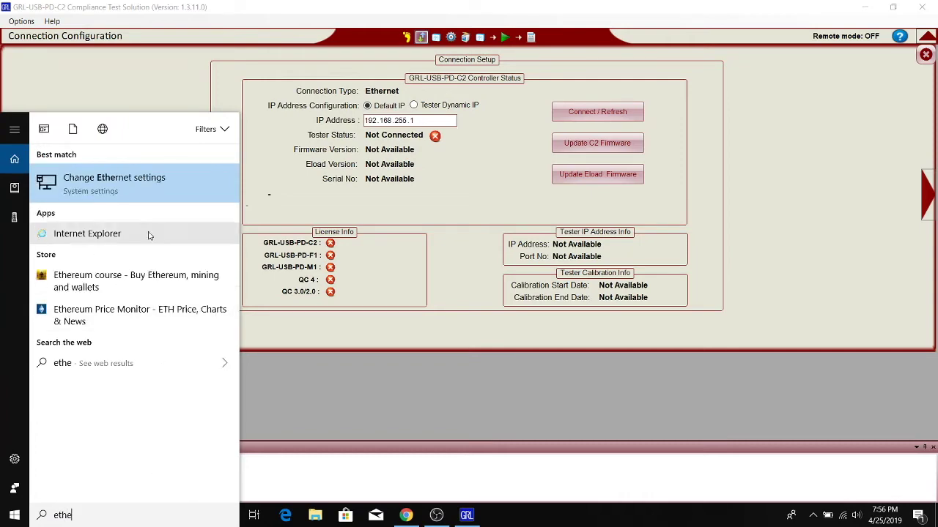
click(139, 186)
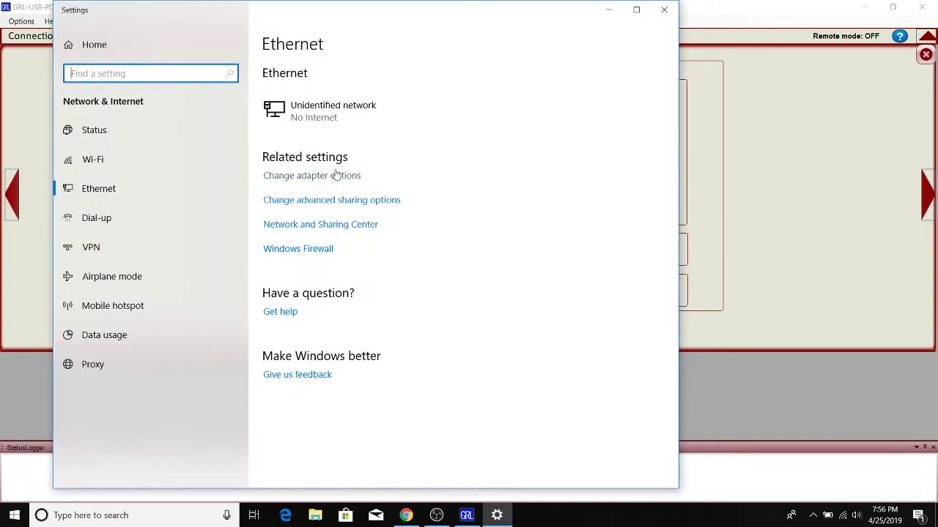
click(335, 174)
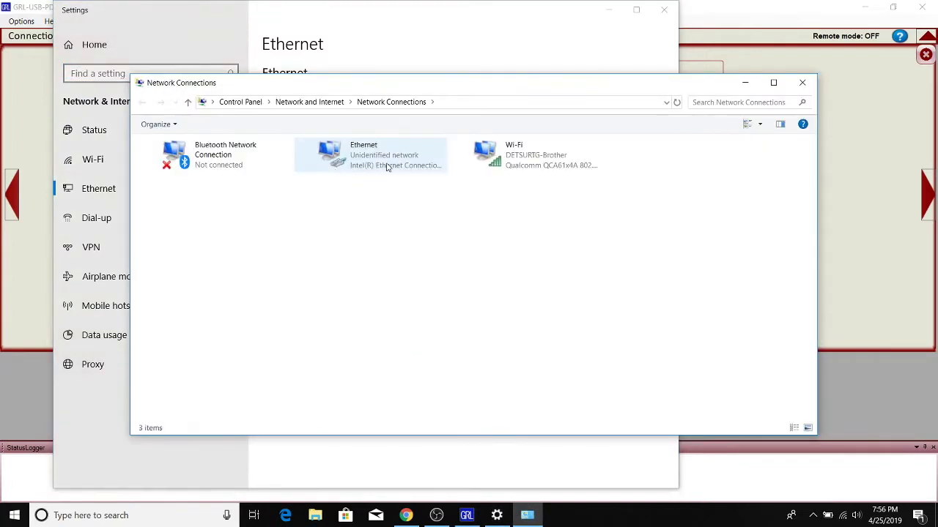
In Ethernet Properties > IPv4, set static IP 192.168.255.2 with mask 255.255.255.0 and confirm.
right_click(387, 167)
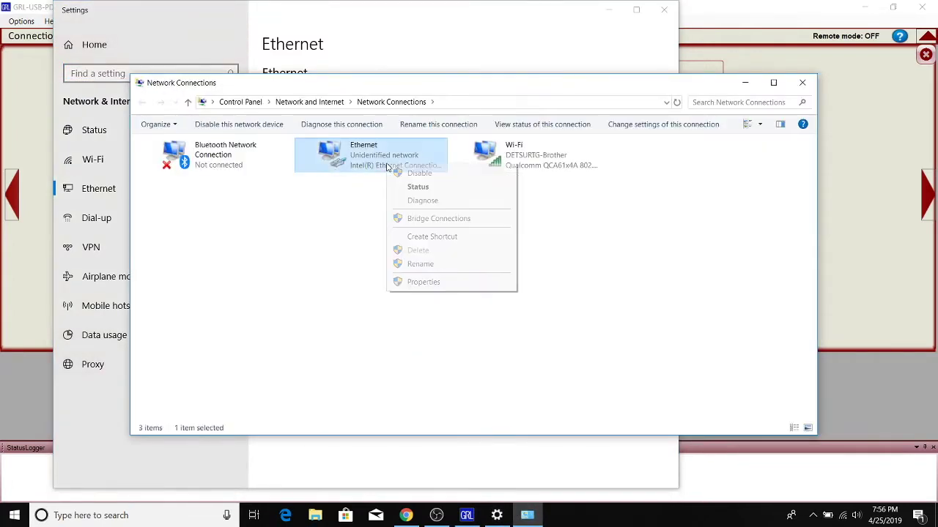
click(435, 285)
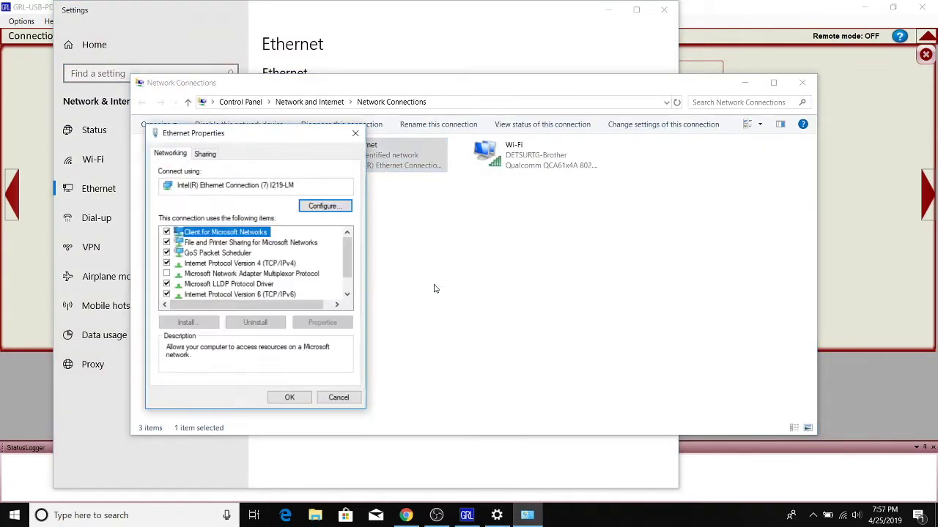
double_click(240, 265)
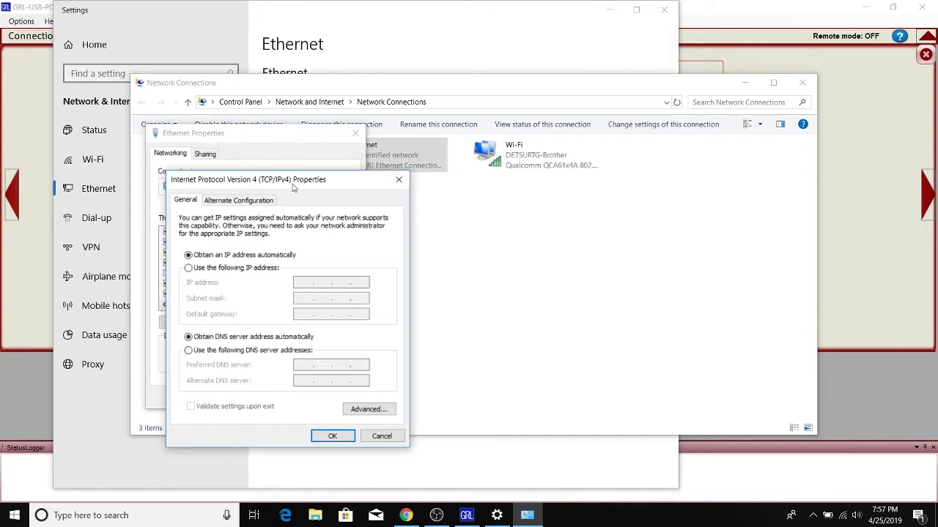
click(239, 270)
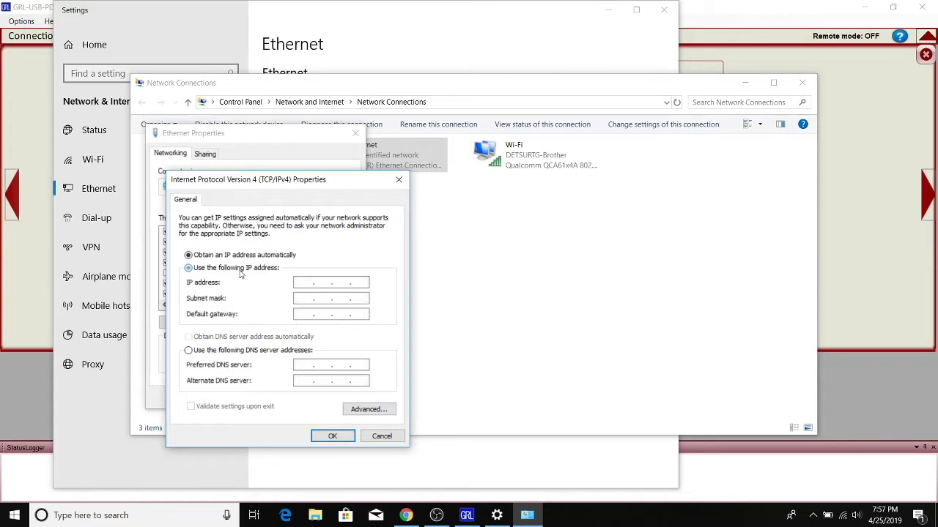
click(311, 281)
text(192 . . .)
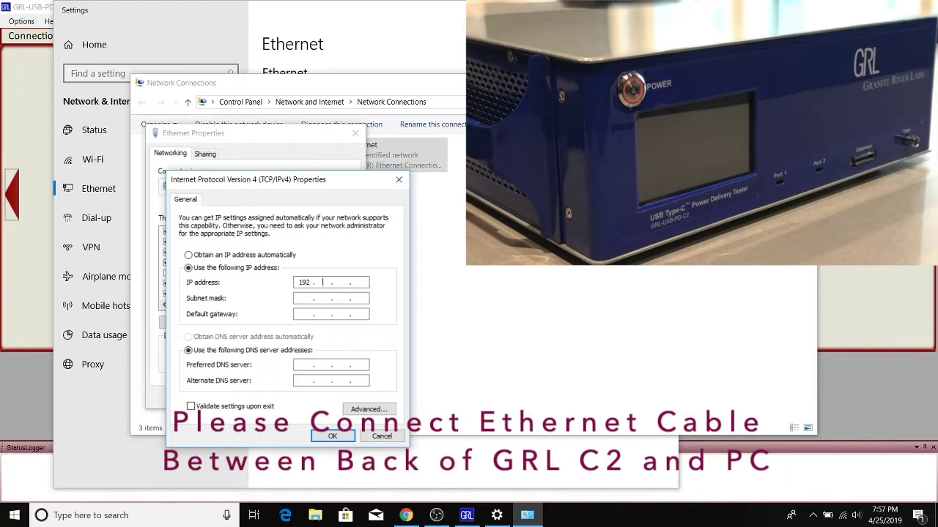
text(168 . 255 . 2)
key(Tab)
click(333, 436)
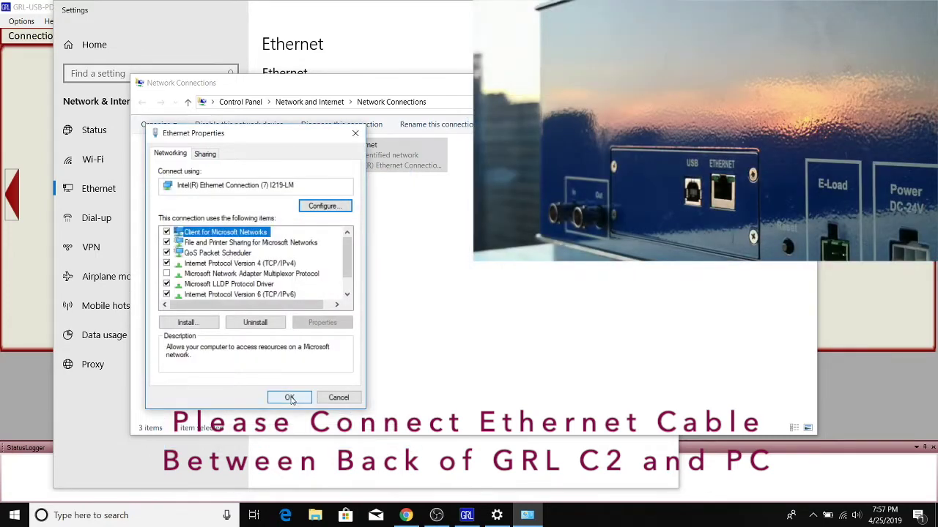
click(290, 398)
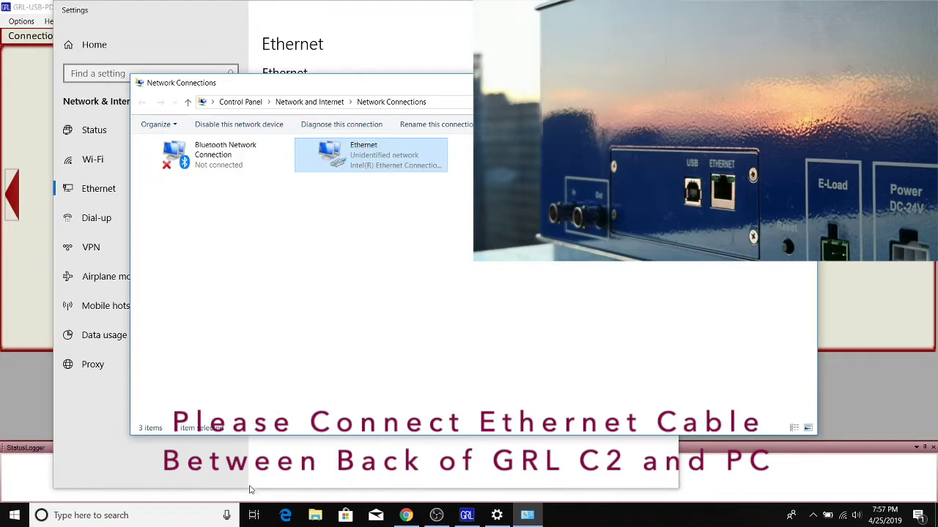
Open Command Prompt via 'cmd' and run ping 192.168.255.1, getting 4/4 replies.
click(178, 521)
text(cmd)
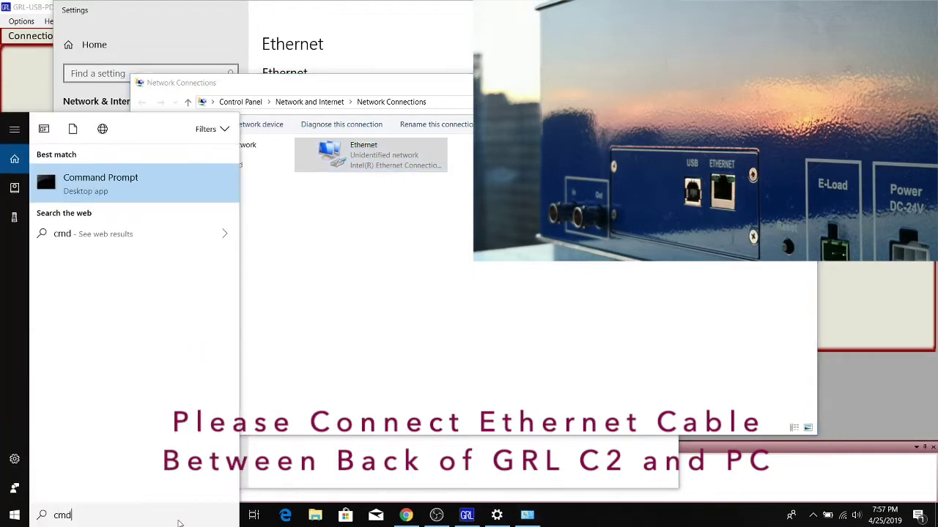
key(Return)
text(ping 192)
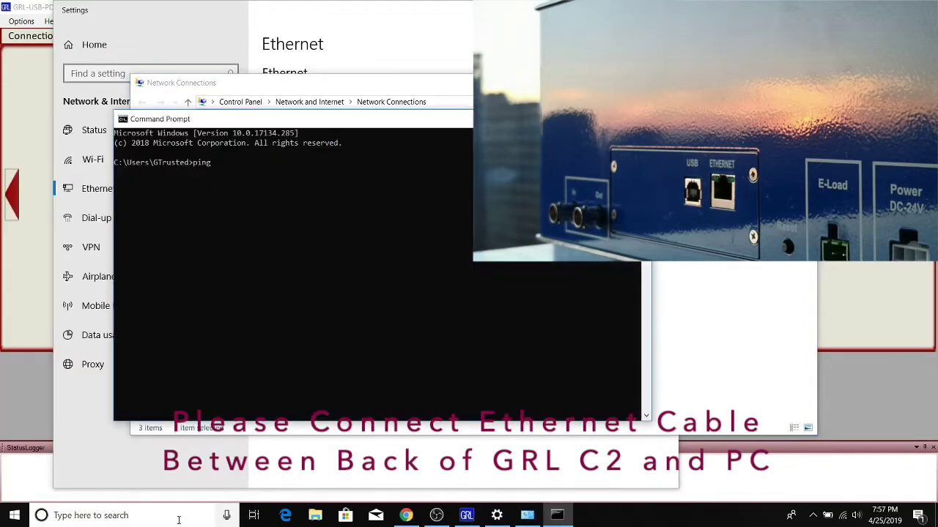
text(.168.255.)
text(1)
key(Return)
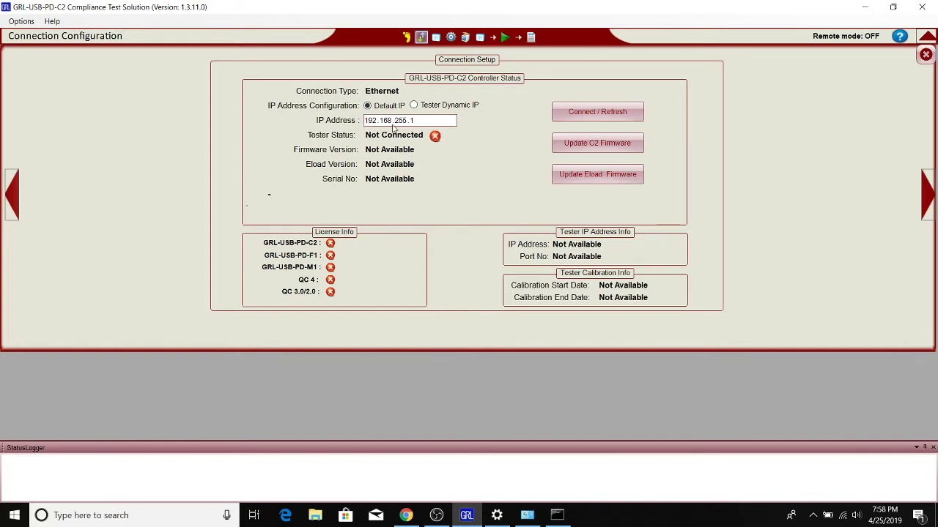
Connect to the GRL C2 tester, open Product Capability, and choose manual UUT type selection.
click(581, 115)
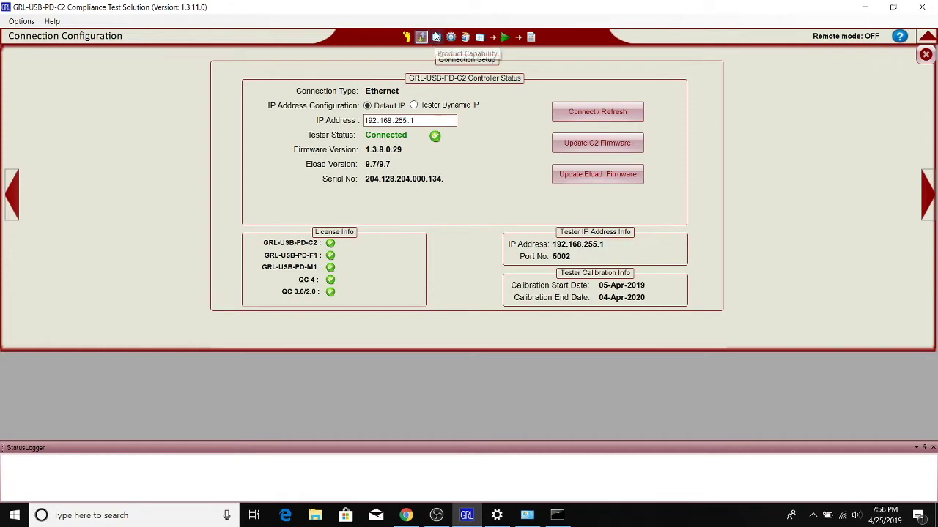
click(436, 37)
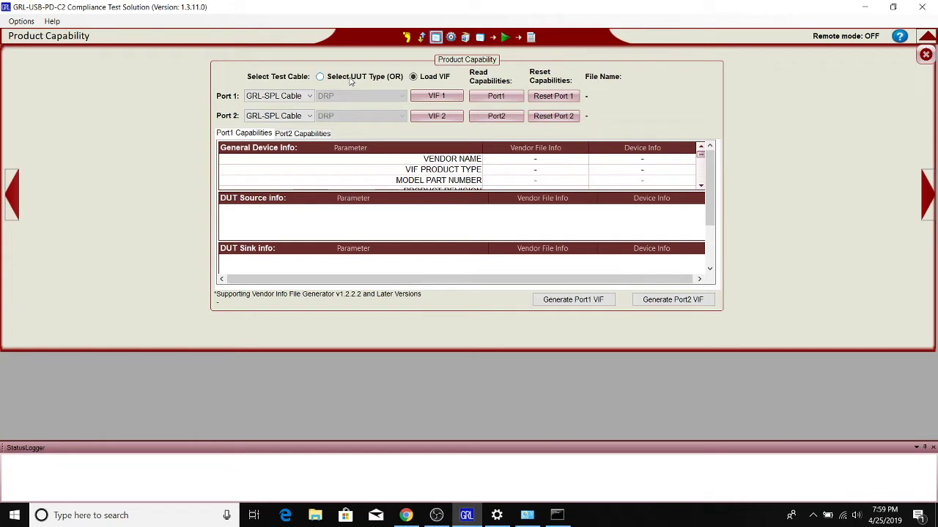
click(350, 79)
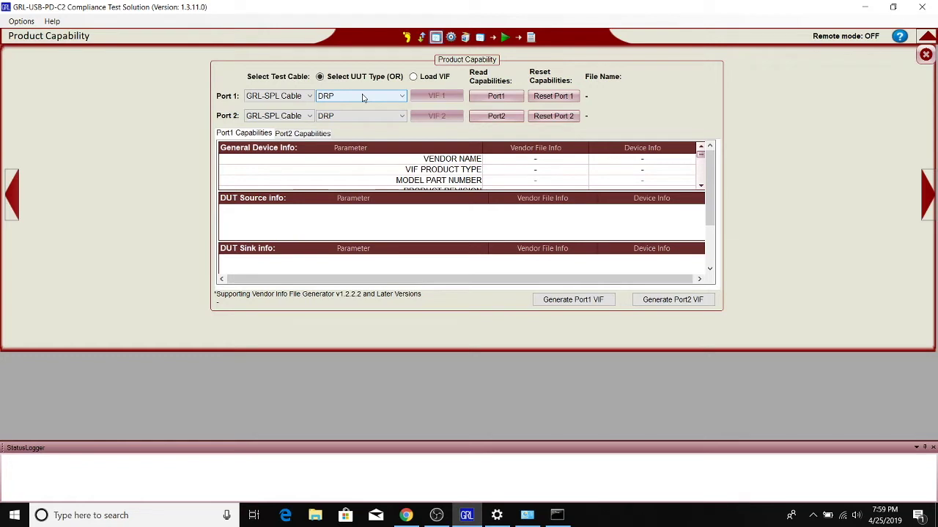
Choose Provider Only as Port 1's UUT type and read Port 1's capabilities.
click(362, 96)
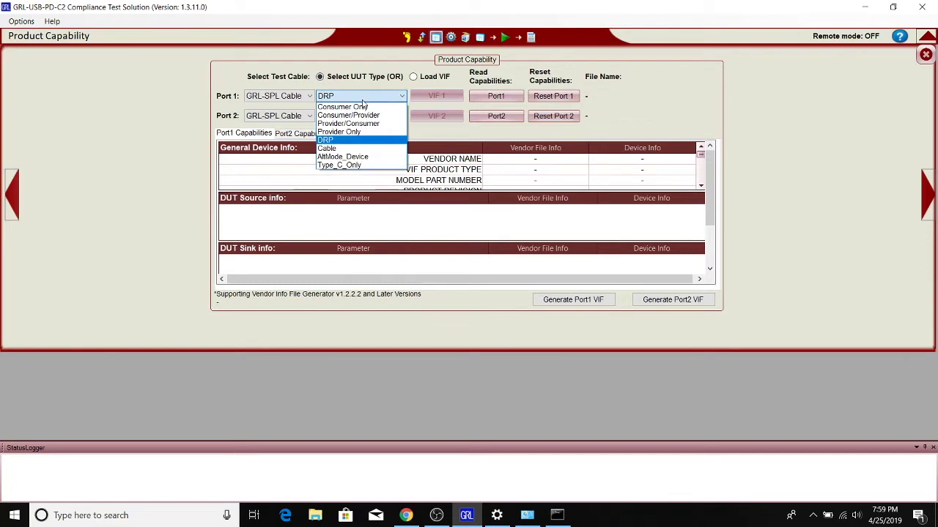
click(362, 137)
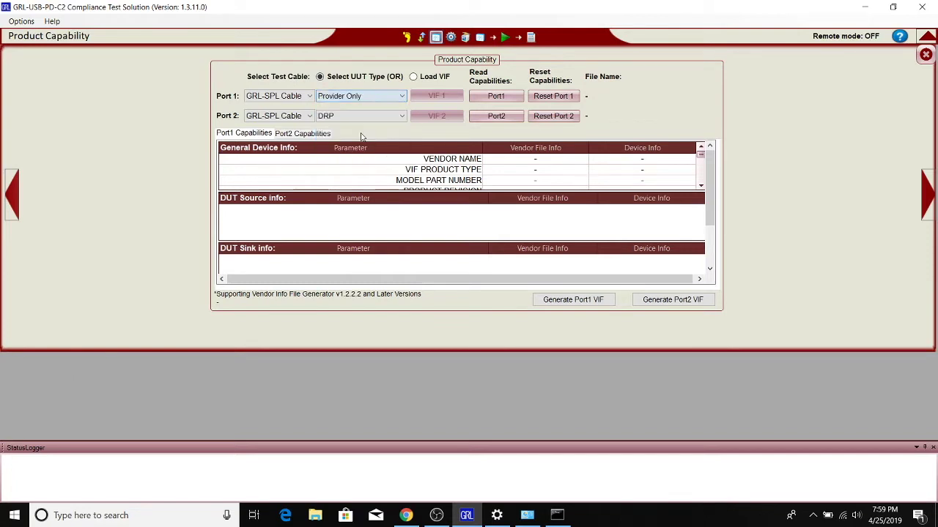
click(488, 97)
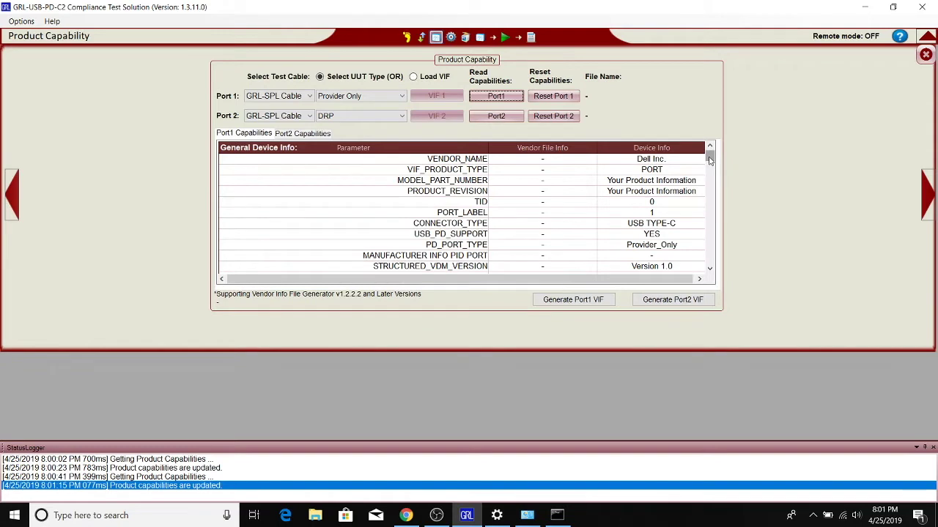
drag(709, 159, 709, 162)
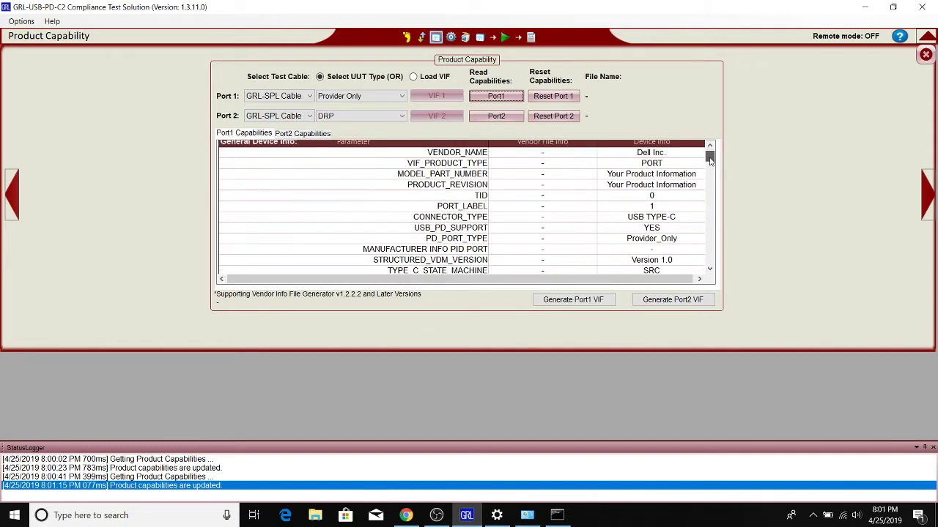
drag(709, 160, 709, 162)
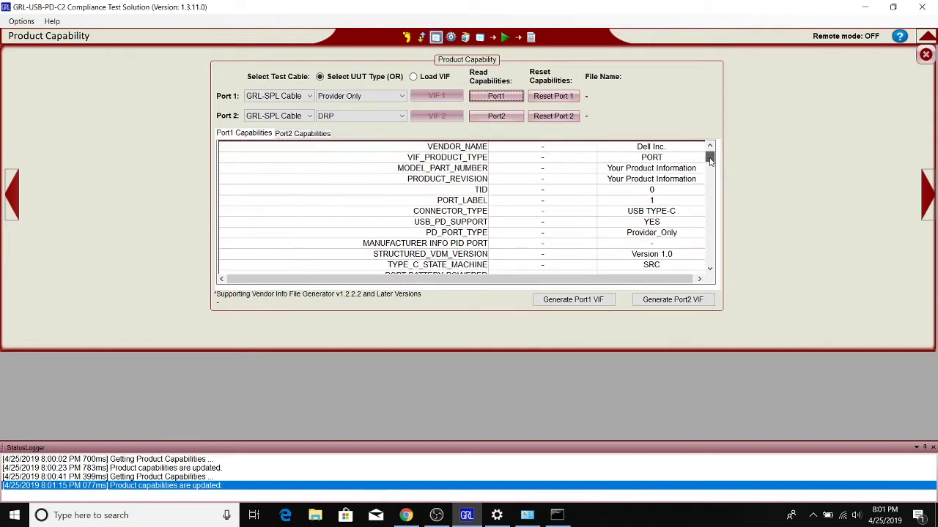
click(712, 250)
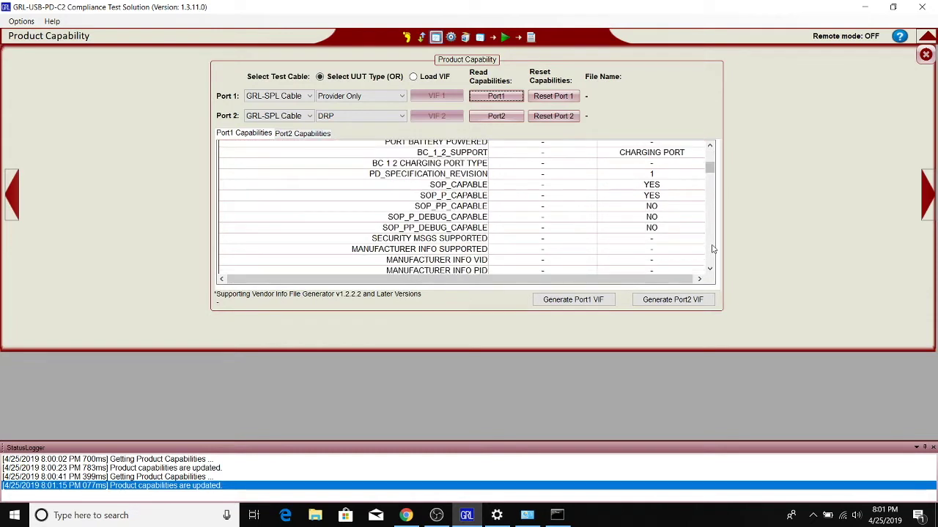
click(712, 250)
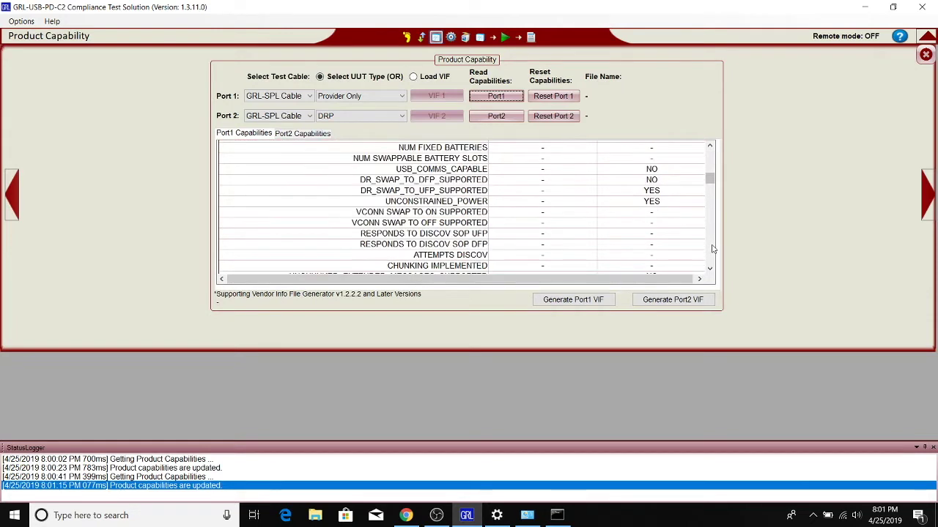
click(712, 250)
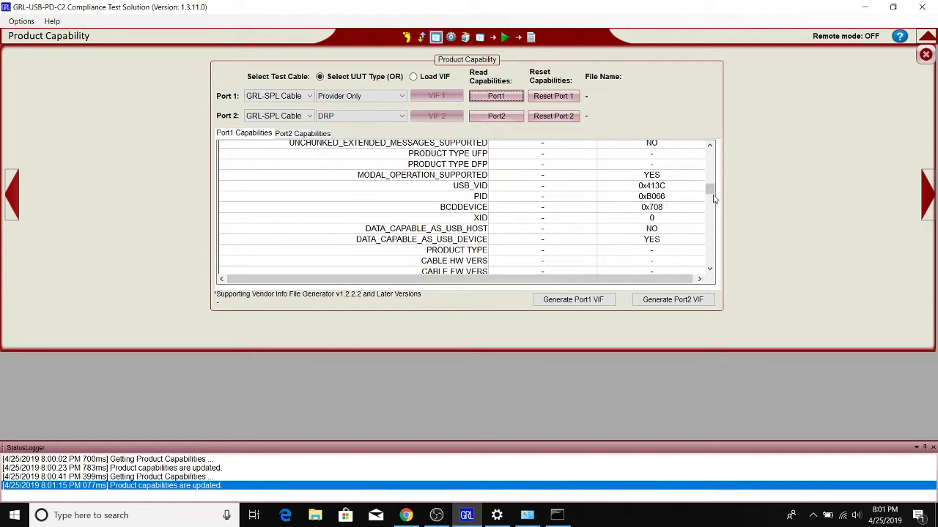
drag(714, 198, 712, 229)
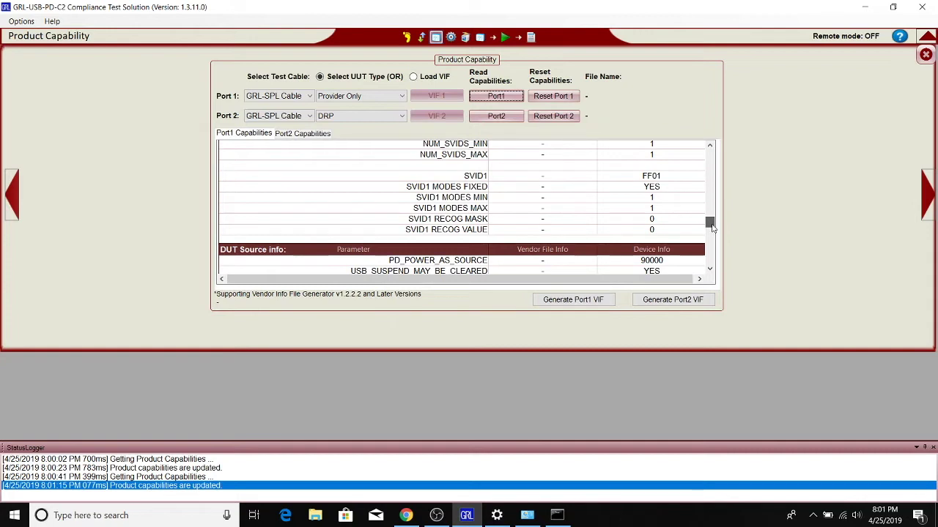
scroll(712, 227, up, 3)
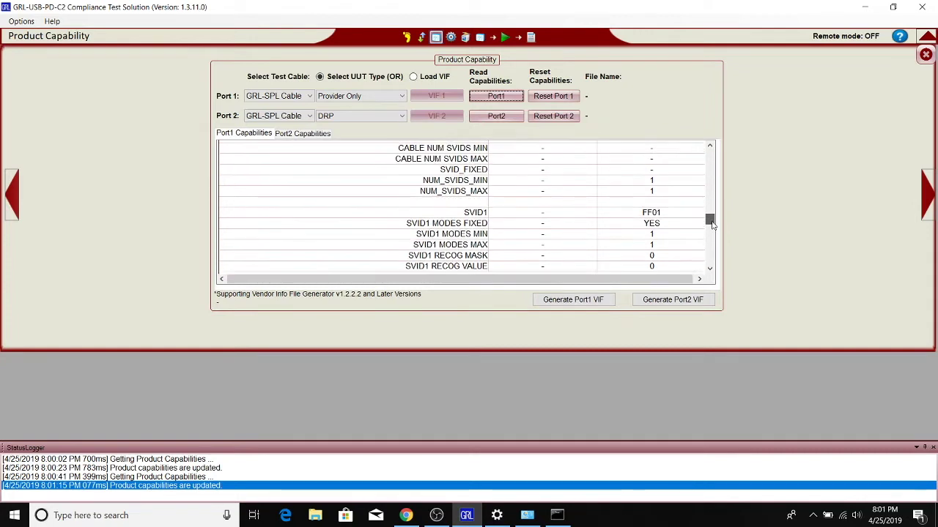
scroll(712, 226, down, 2)
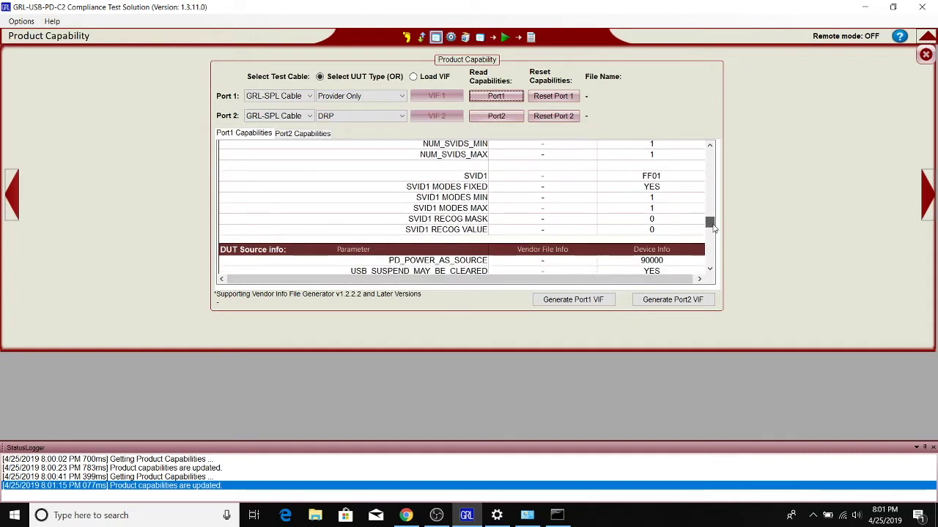
scroll(713, 232, down, 2)
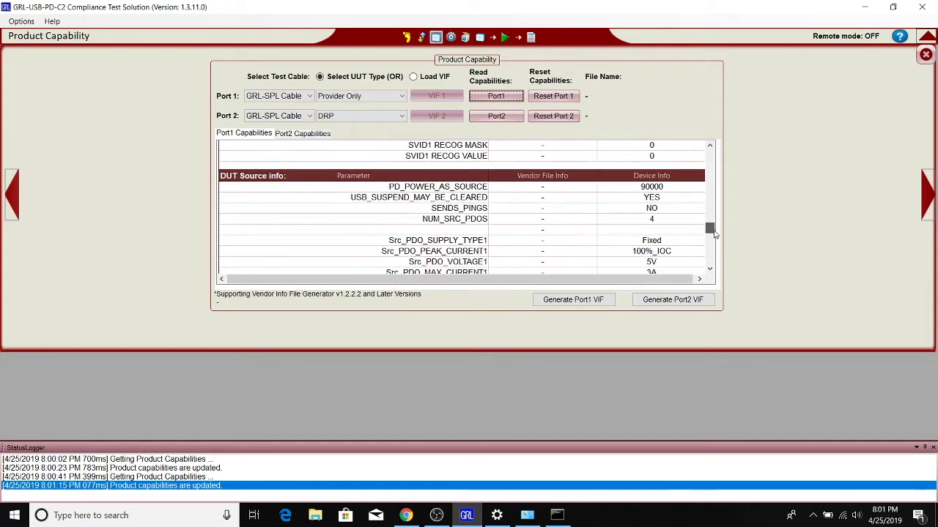
click(710, 270)
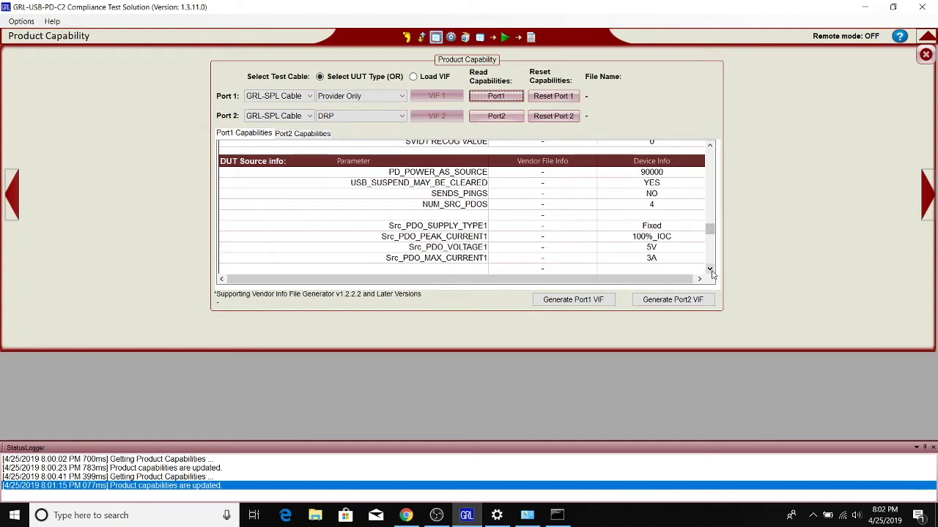
click(710, 270)
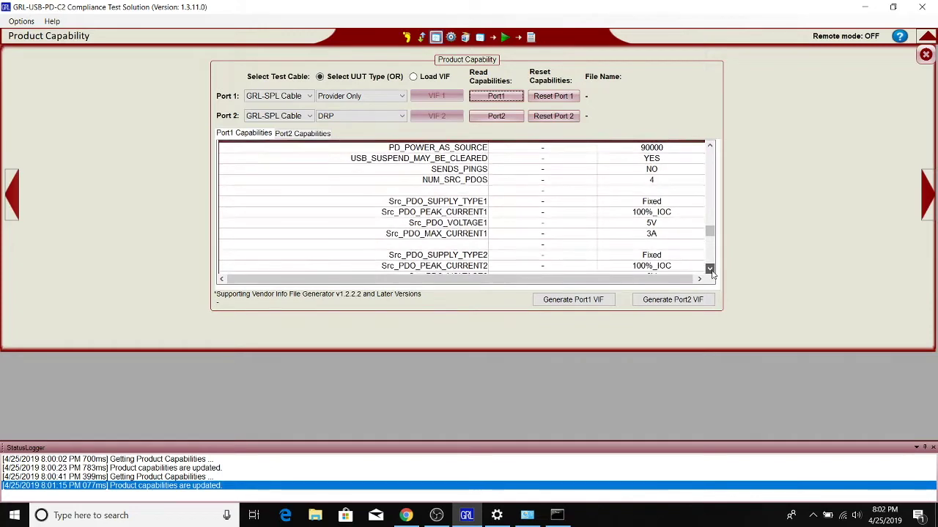
click(710, 270)
click(710, 269)
click(709, 270)
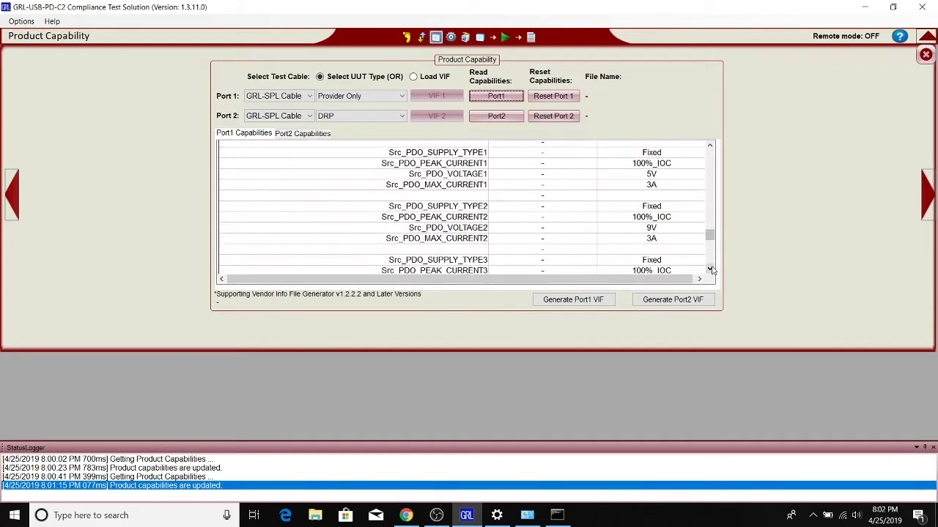
click(710, 270)
click(710, 269)
click(710, 270)
click(710, 270)
click(710, 269)
click(710, 269)
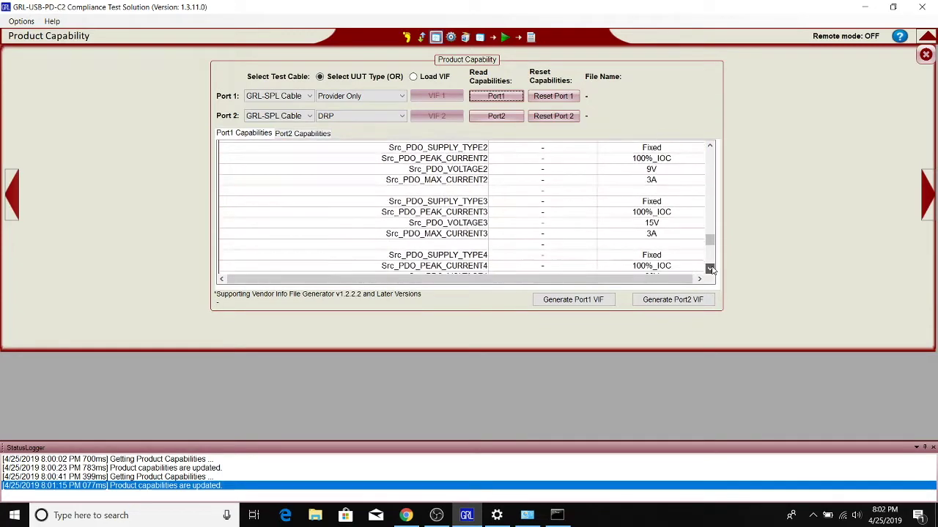
click(710, 270)
click(710, 270)
click(709, 269)
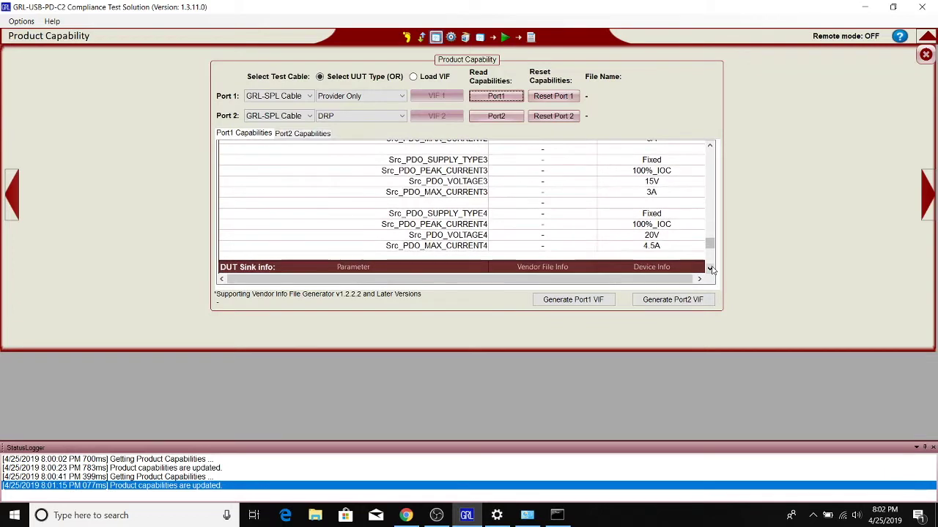
drag(709, 245, 711, 246)
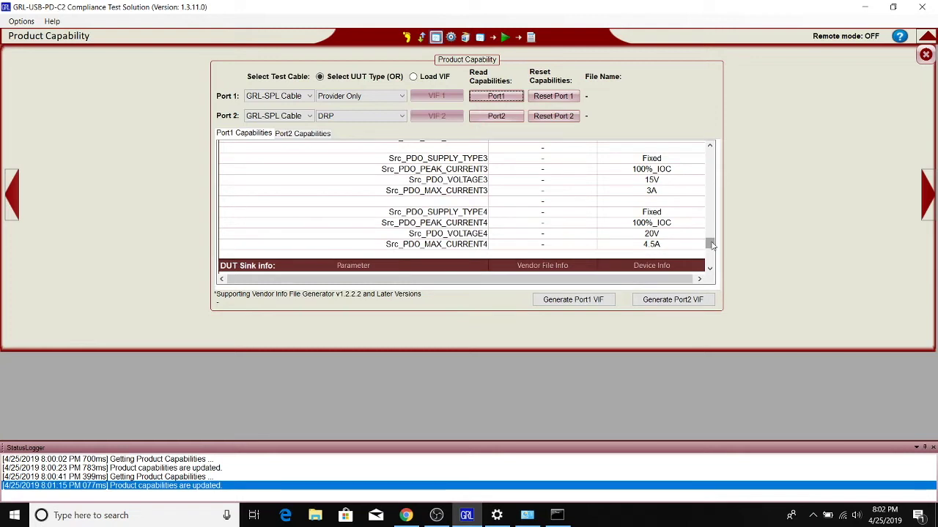
scroll(711, 245, down, 10)
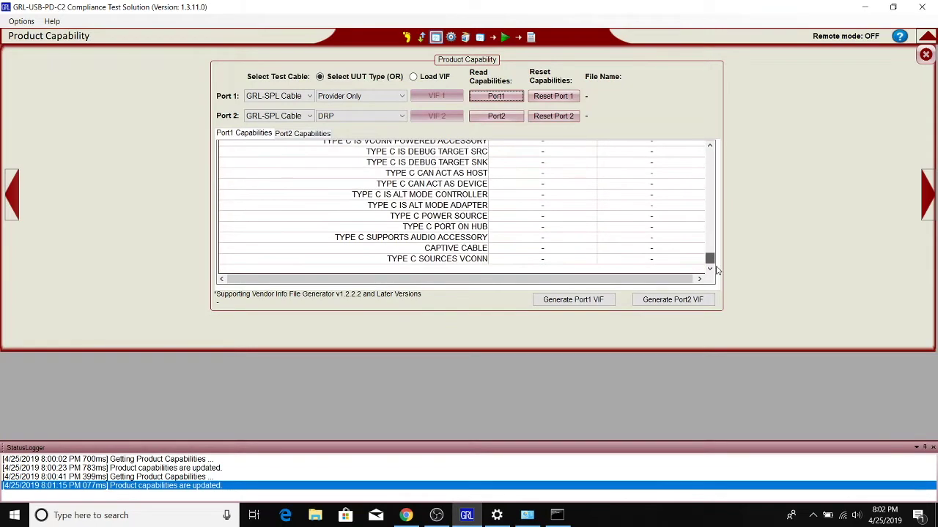
scroll(716, 178, up, 15)
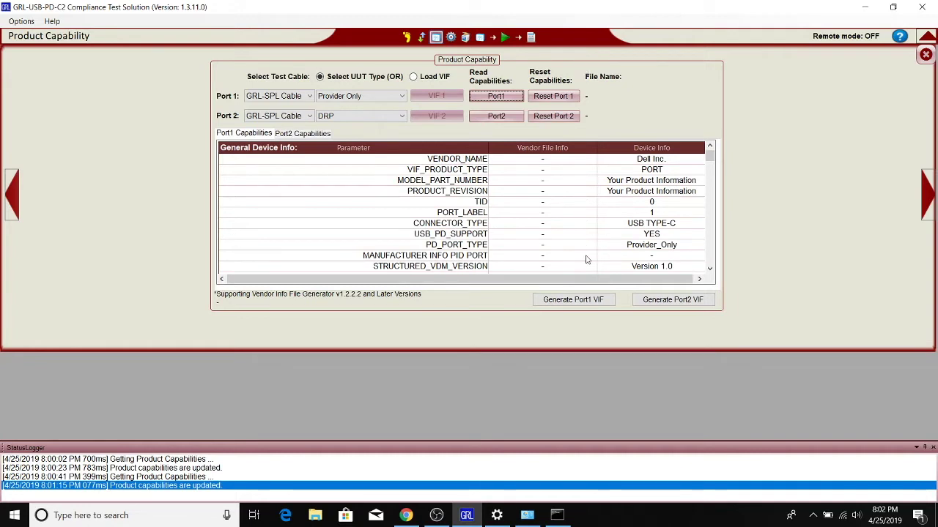
click(580, 301)
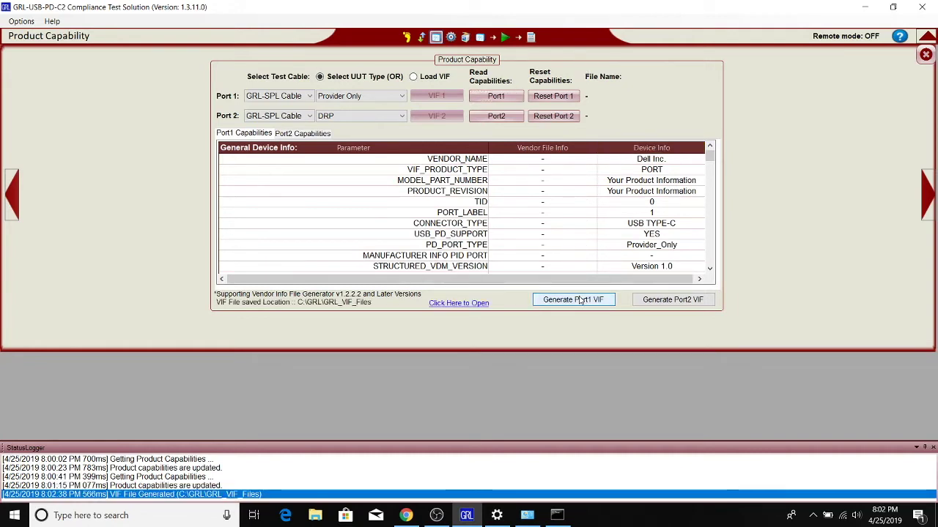
Open the saved Port 1 VIF file in Notepad, scroll through it, then close it.
click(459, 305)
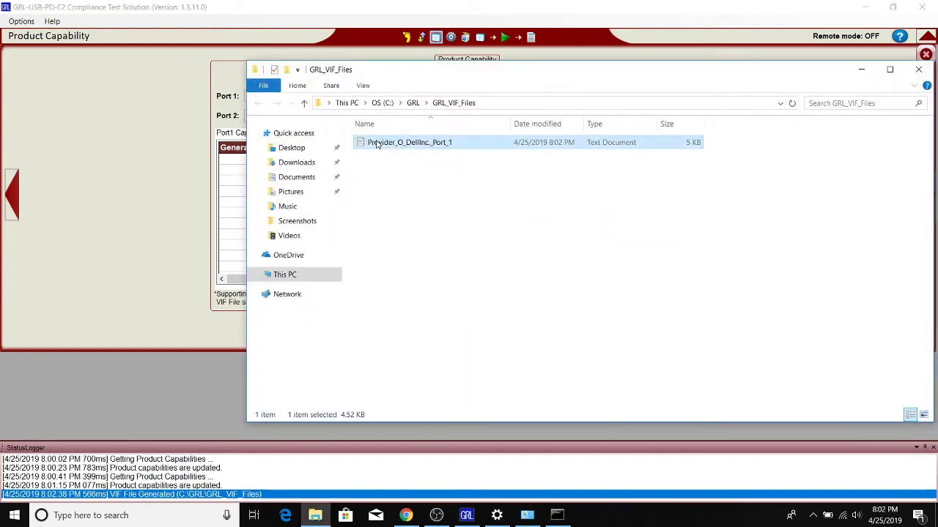
double_click(377, 144)
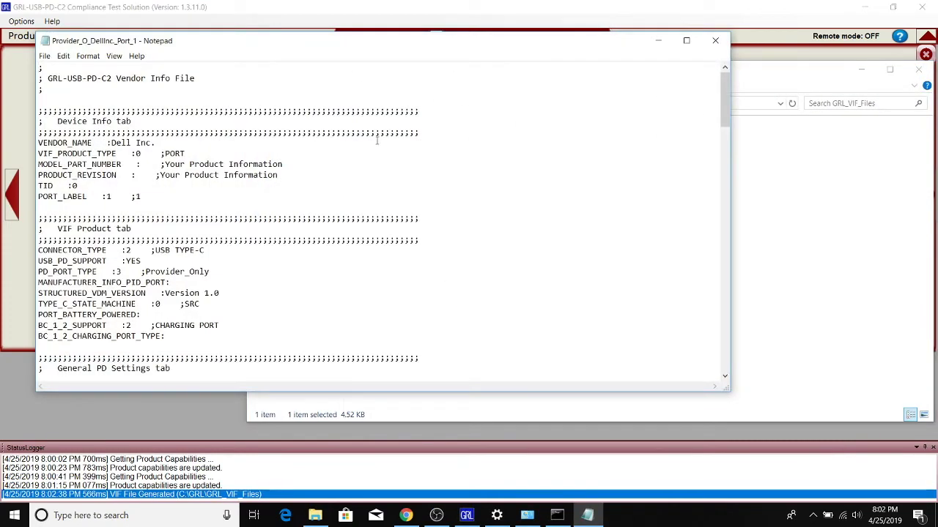
drag(725, 88, 726, 96)
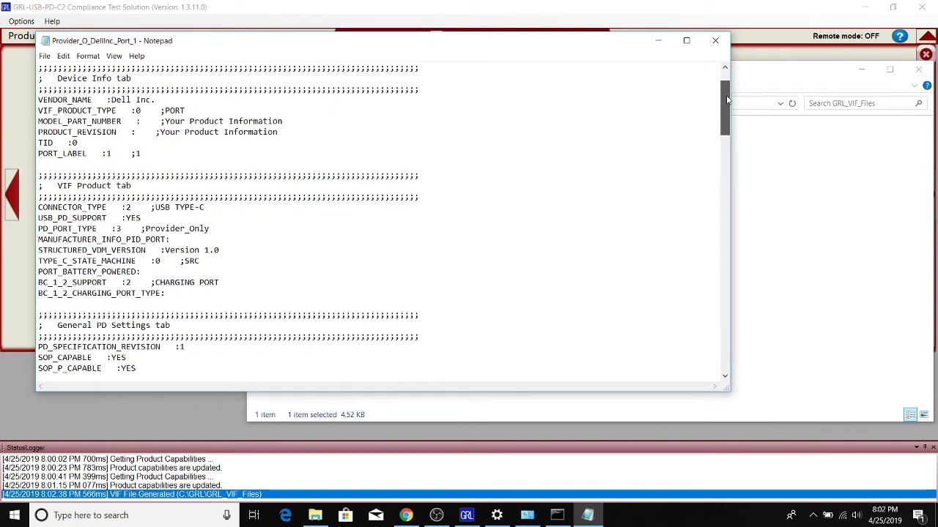
drag(726, 99, 741, 78)
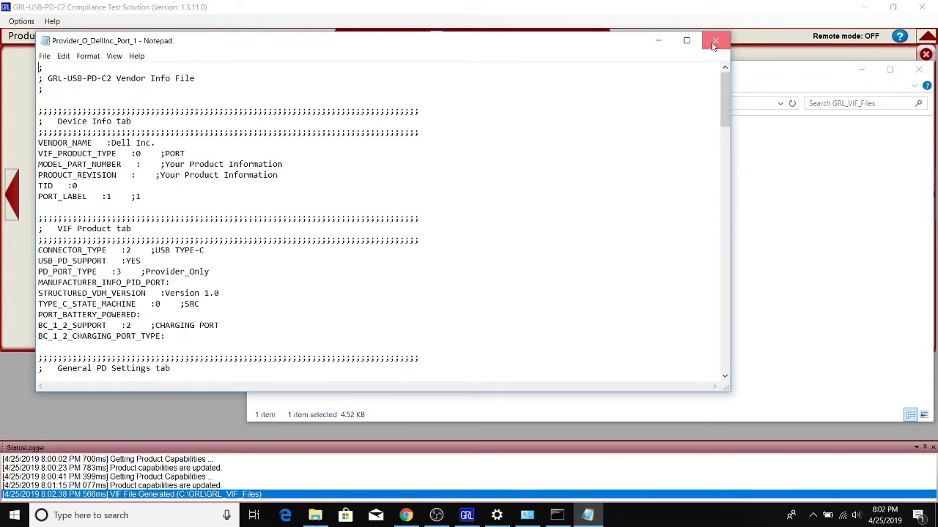
click(714, 43)
click(138, 219)
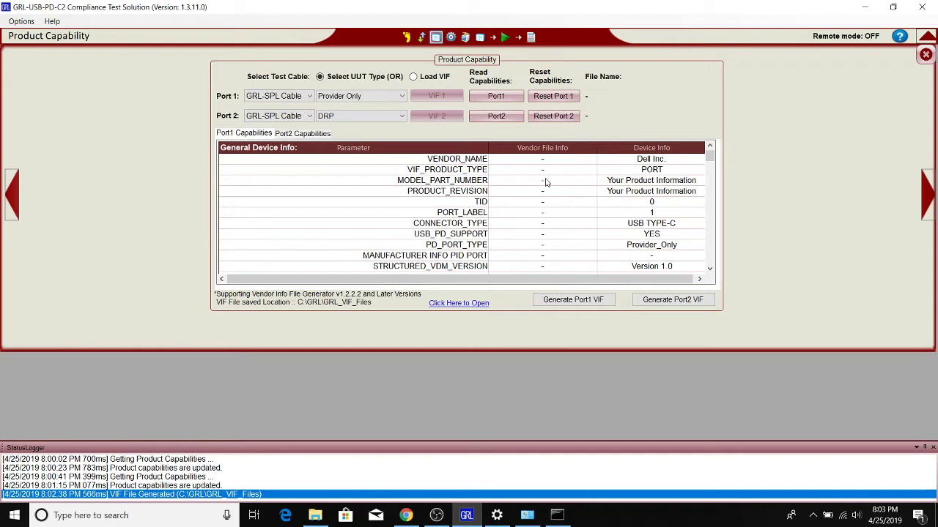
Open Test Configuration and choose the PD Communication Engine Tests suite.
click(451, 40)
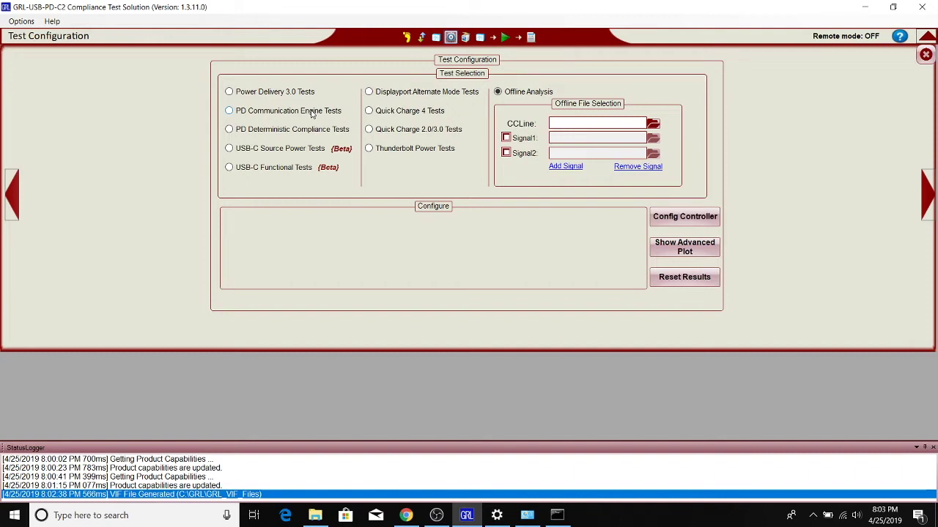
click(311, 113)
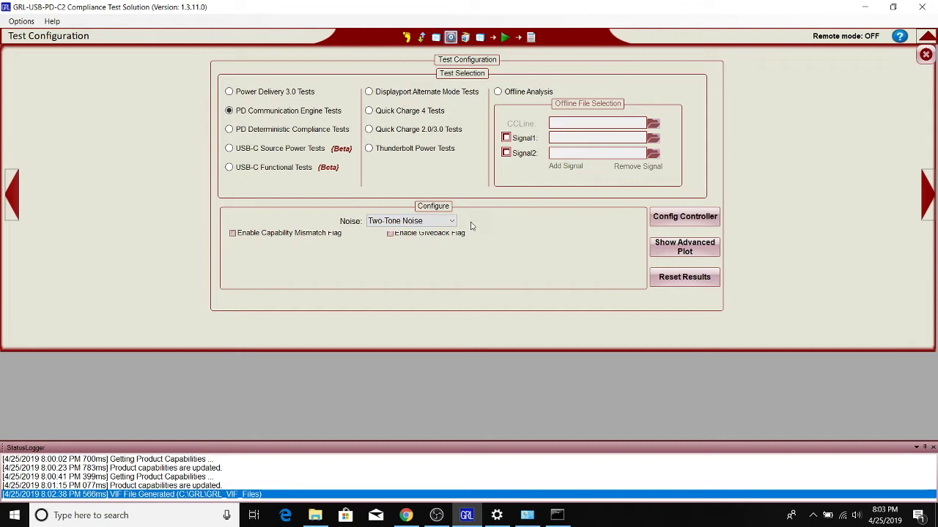
Go to the test case list and tick the Communication Engine Test Cases root to select all.
click(463, 38)
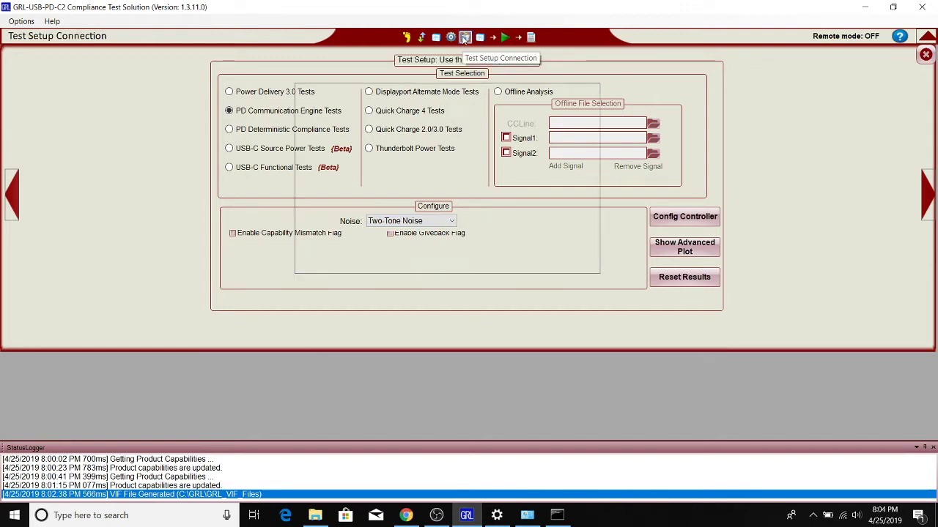
click(481, 38)
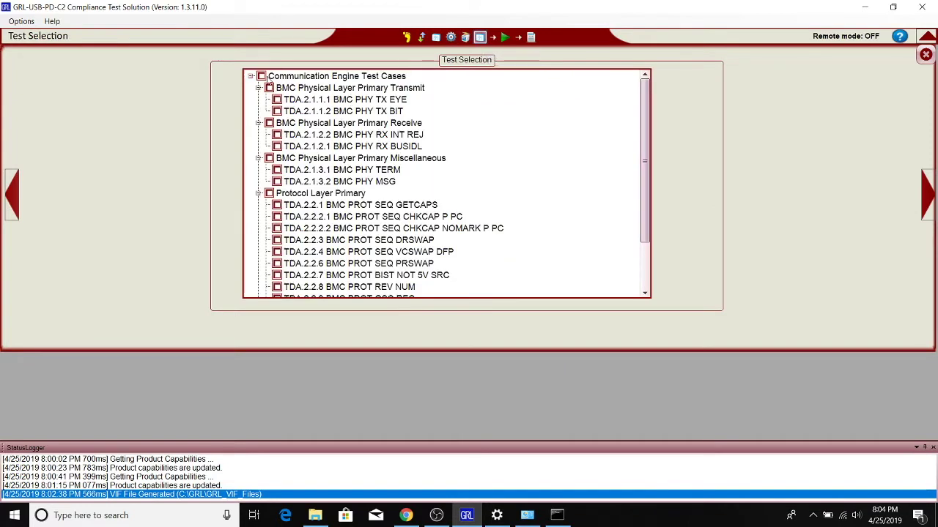
click(261, 76)
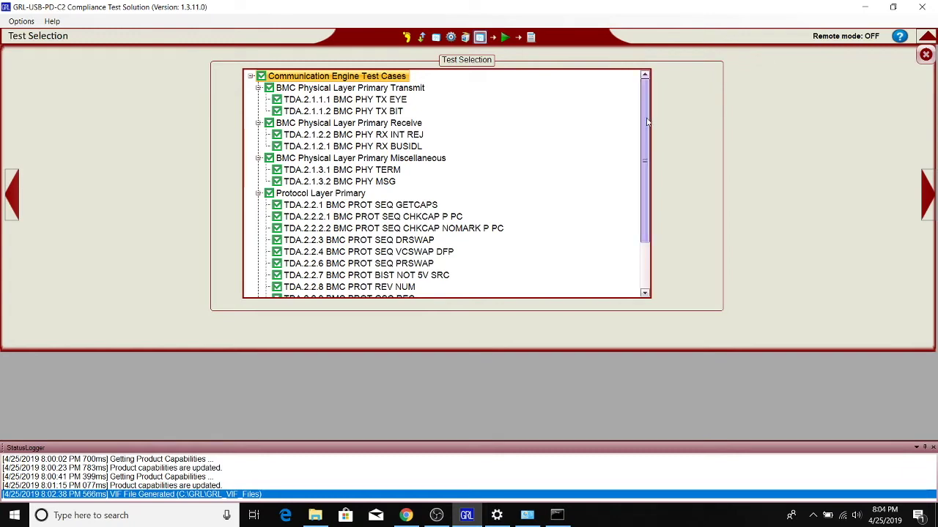
drag(648, 125, 654, 100)
drag(645, 157, 649, 206)
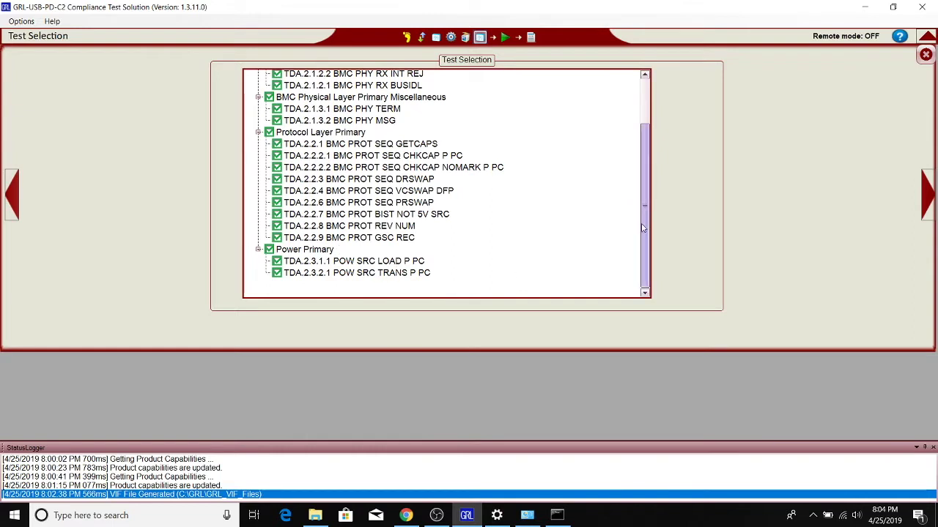
drag(644, 228, 659, 159)
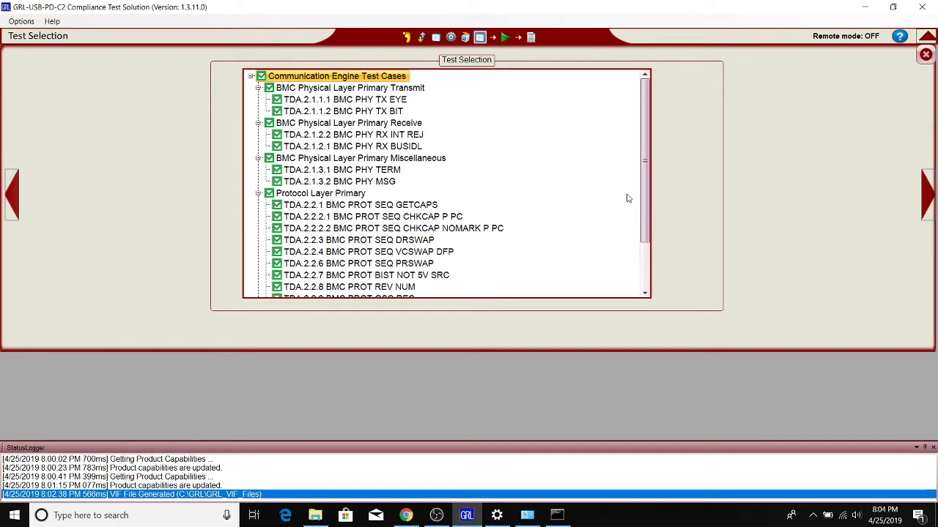
mouse_move(645, 199)
mouse_down()
mouse_move(644, 265)
mouse_move(646, 193)
mouse_up()
Start the run despite the missing-VIF warning, bring Test Details forward, and view TDA.2.1.1.1 results.
click(506, 38)
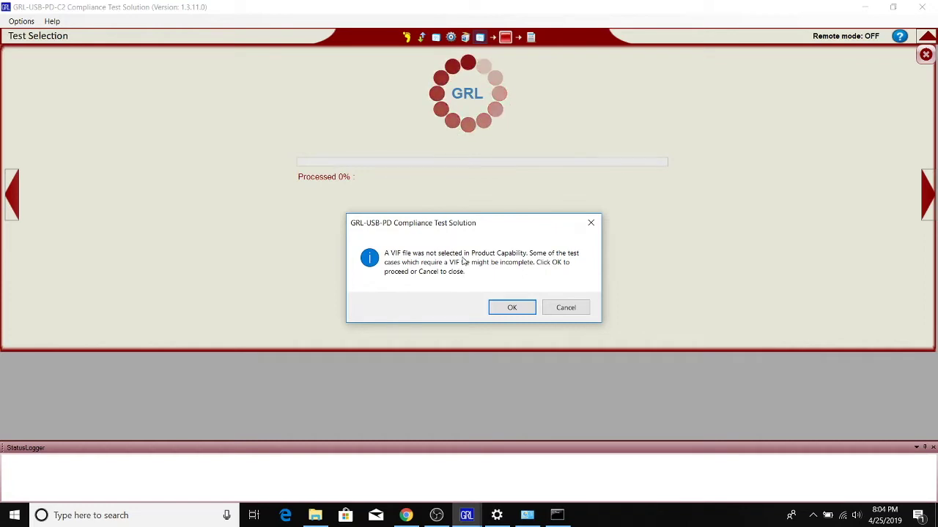
click(505, 308)
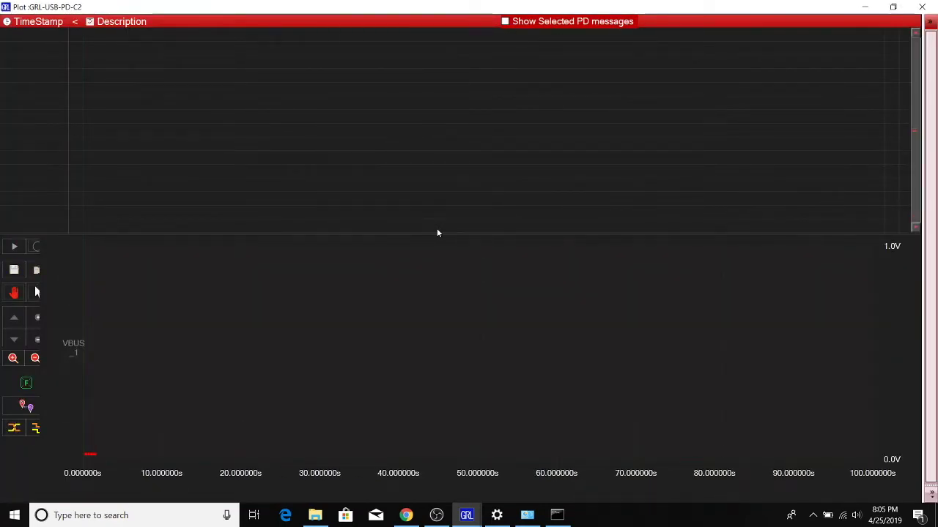
key(alt+Tab)
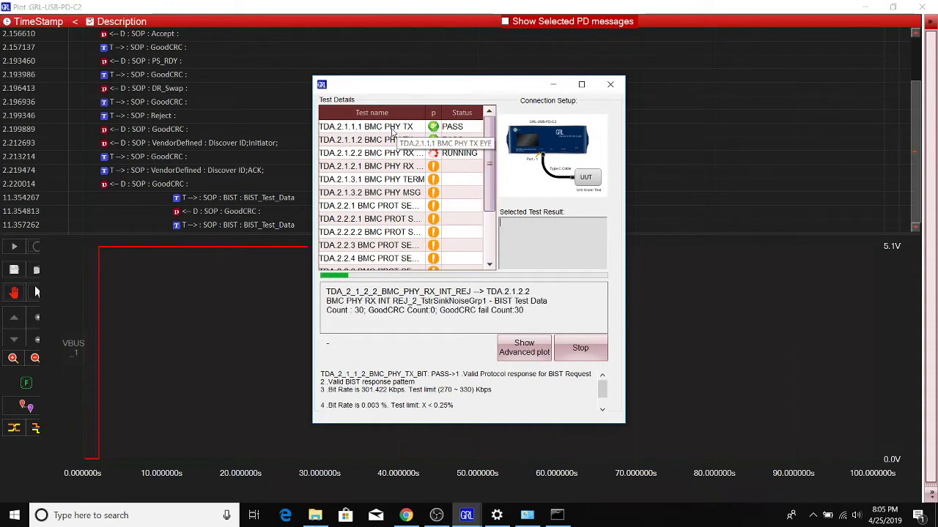
click(392, 131)
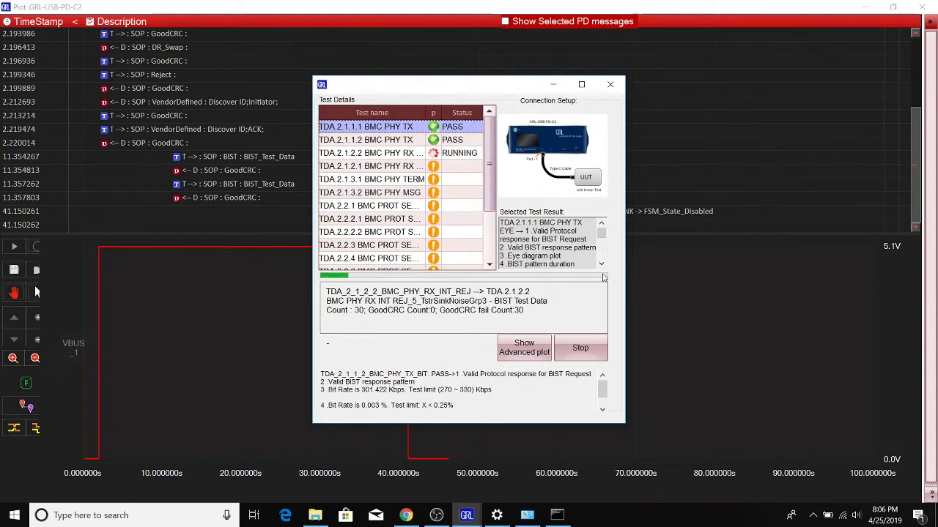
Scroll the TDA.2.1.1.1 result text, then show the result details of TDA.2.1.1.2.
click(602, 265)
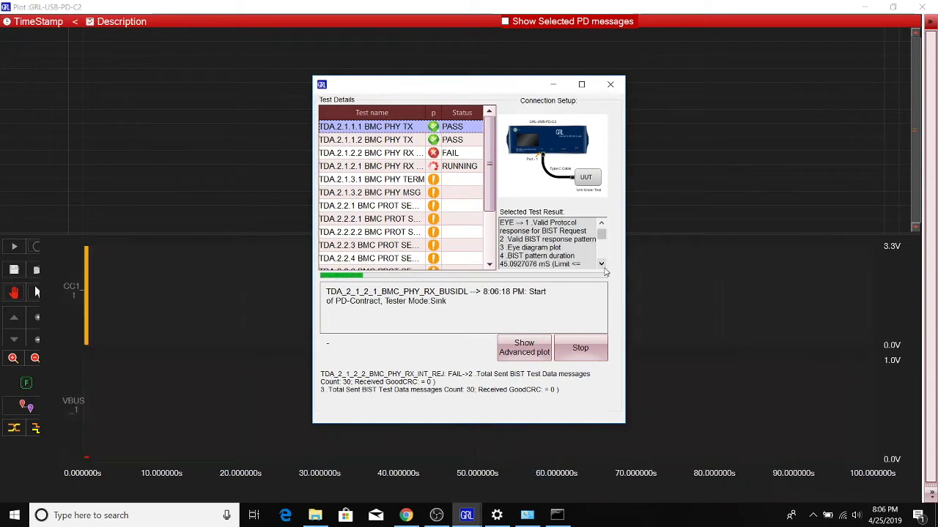
scroll(601, 232, up, 1)
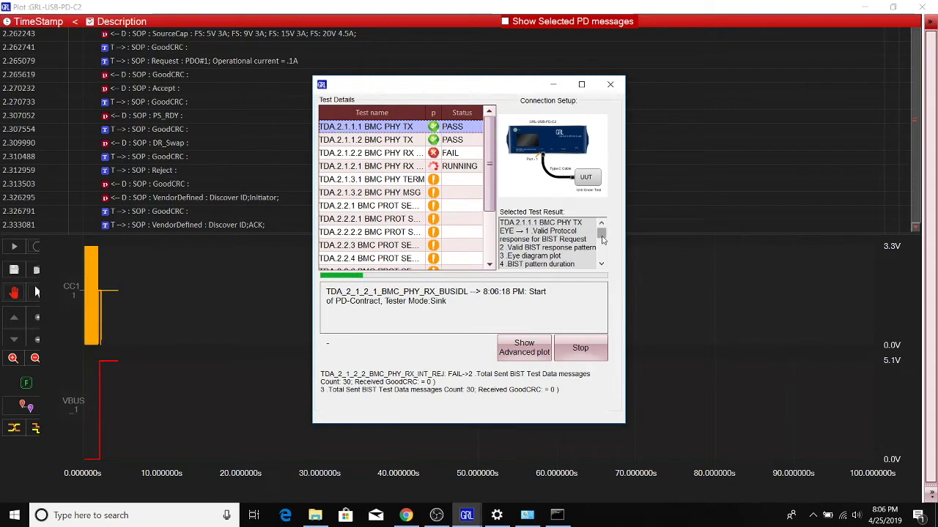
mouse_move(602, 240)
mouse_down()
mouse_move(602, 252)
mouse_move(602, 233)
mouse_up()
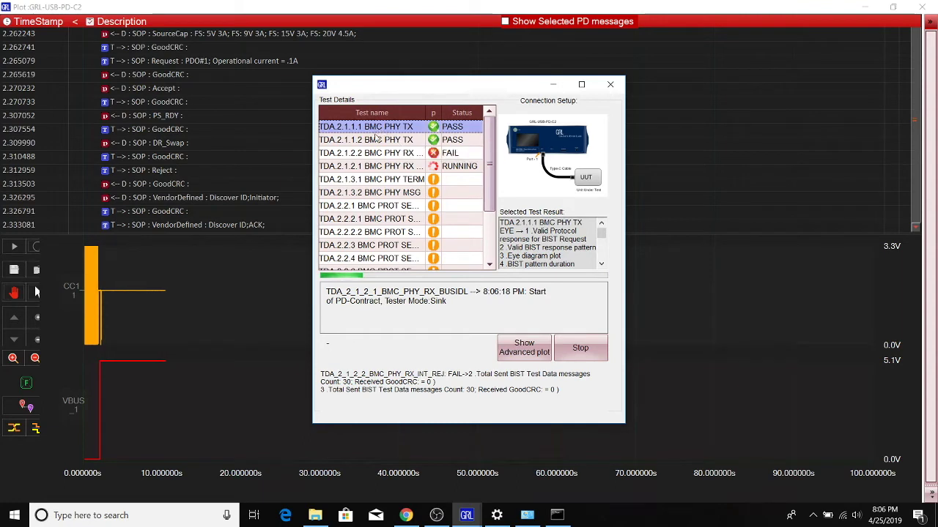
click(394, 141)
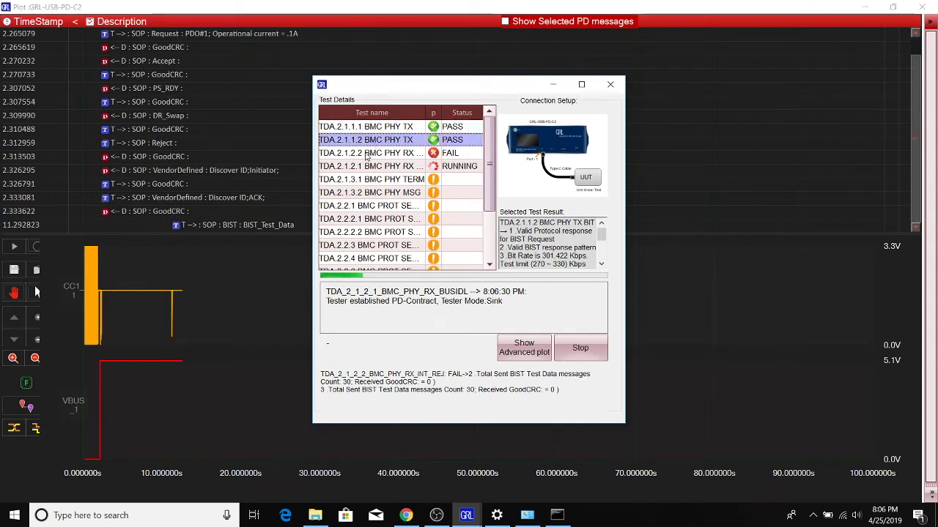
Show the failure details of TDA.2.1.2.2 BMC PHY RX INT REJ and scroll through them.
click(369, 153)
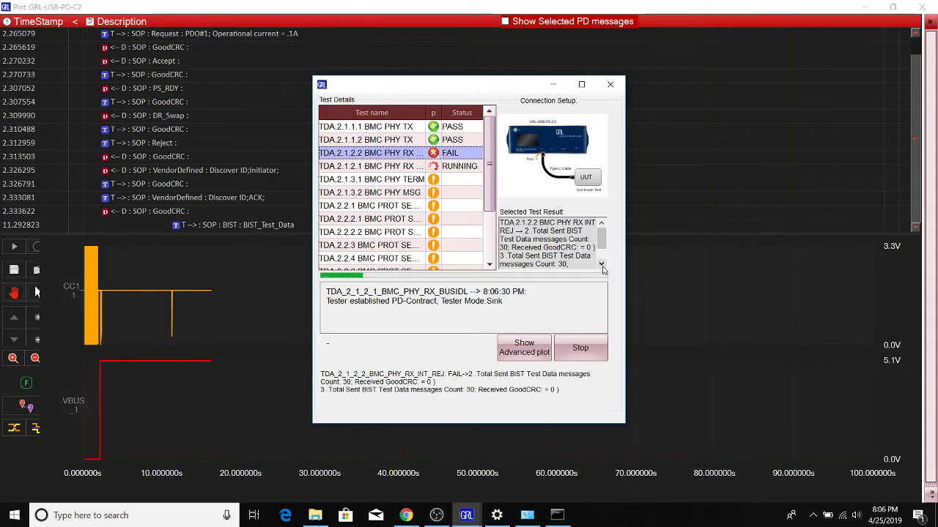
click(602, 269)
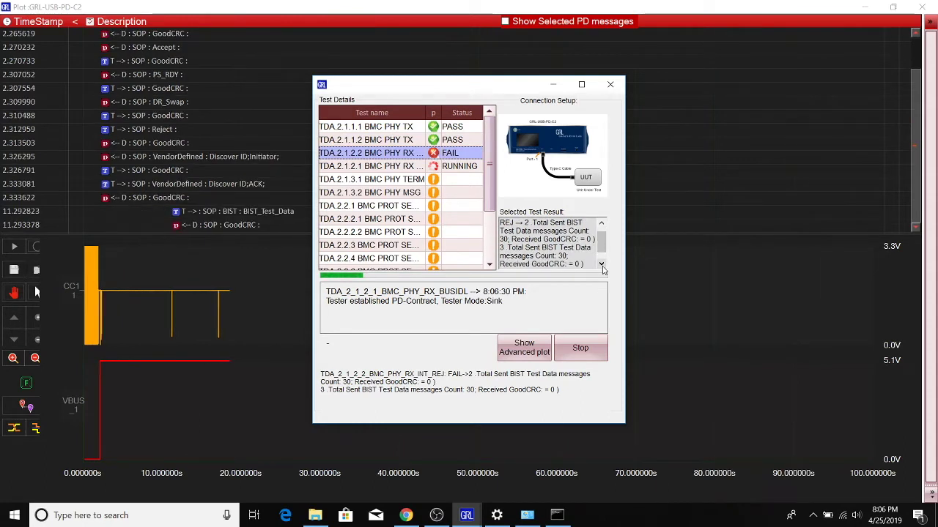
click(602, 265)
click(602, 266)
drag(603, 253, 604, 241)
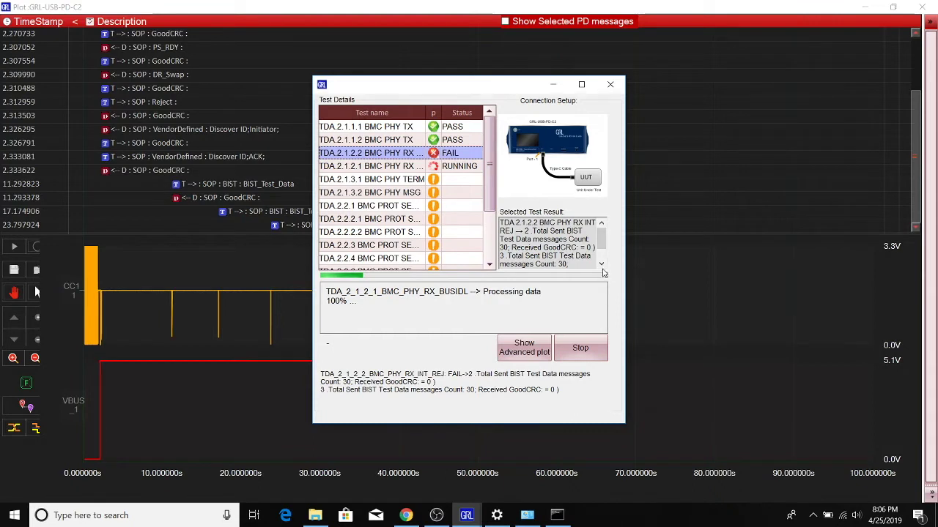
click(602, 264)
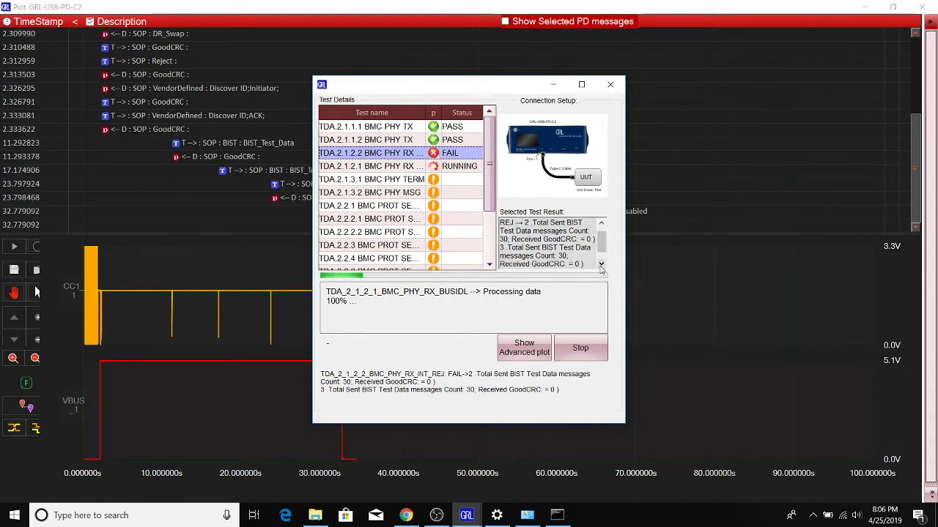
click(602, 265)
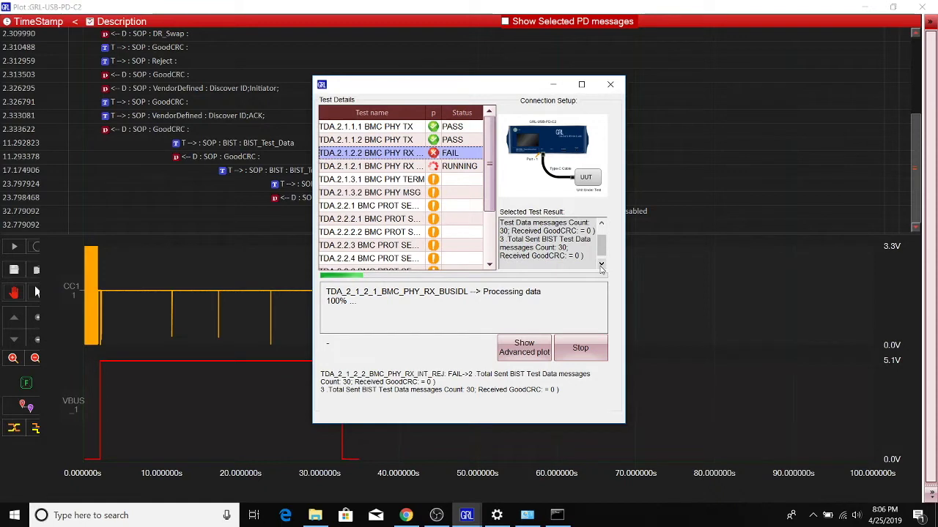
drag(601, 250, 602, 239)
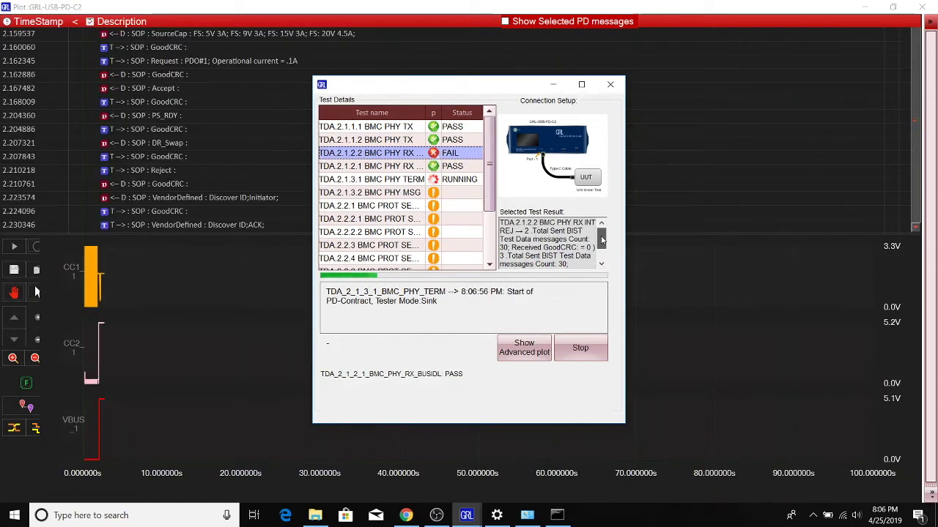
Scroll the Selected Test Result box and test list while the RX BUSIDL and TERM tests finish.
drag(602, 240, 602, 236)
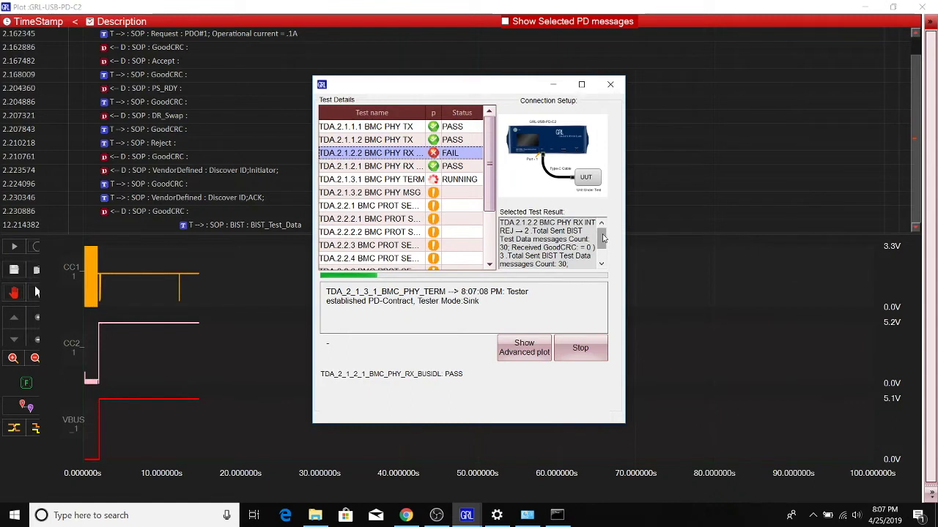
scroll(605, 234, down, 1)
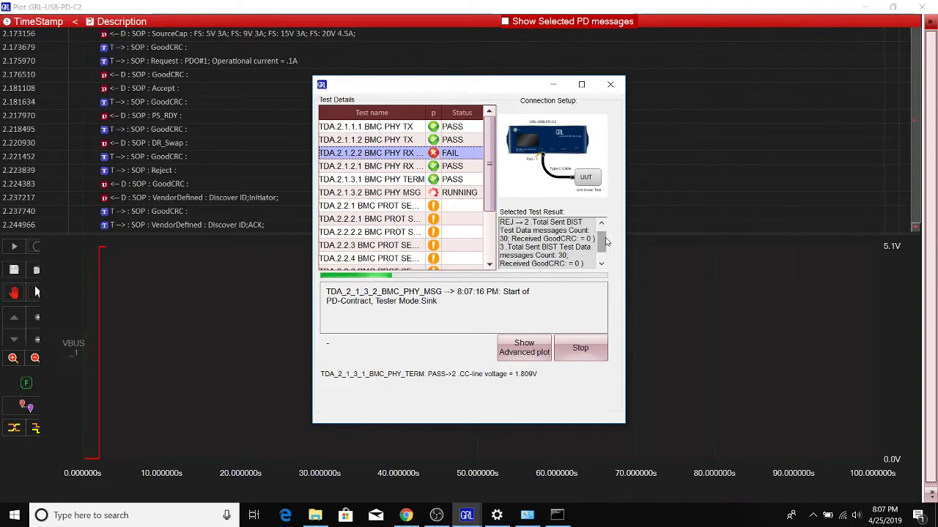
drag(603, 242, 604, 254)
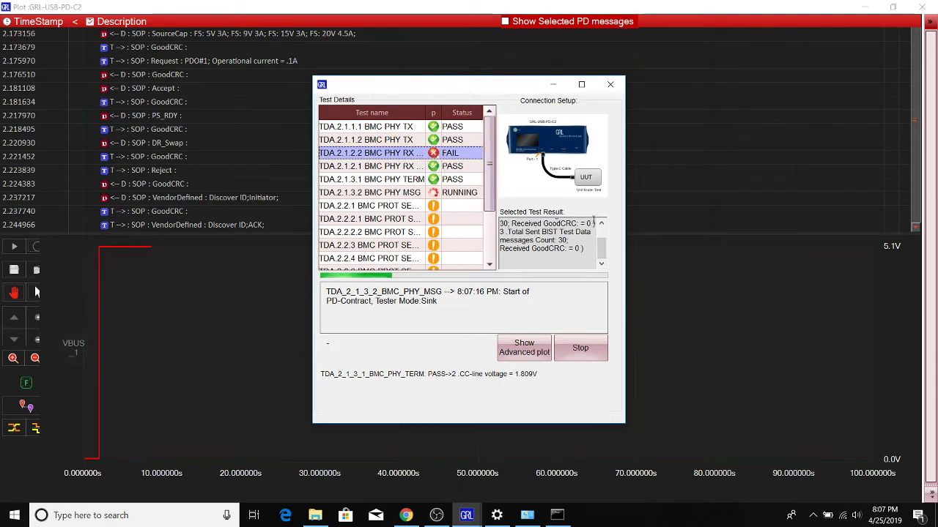
drag(601, 250, 599, 233)
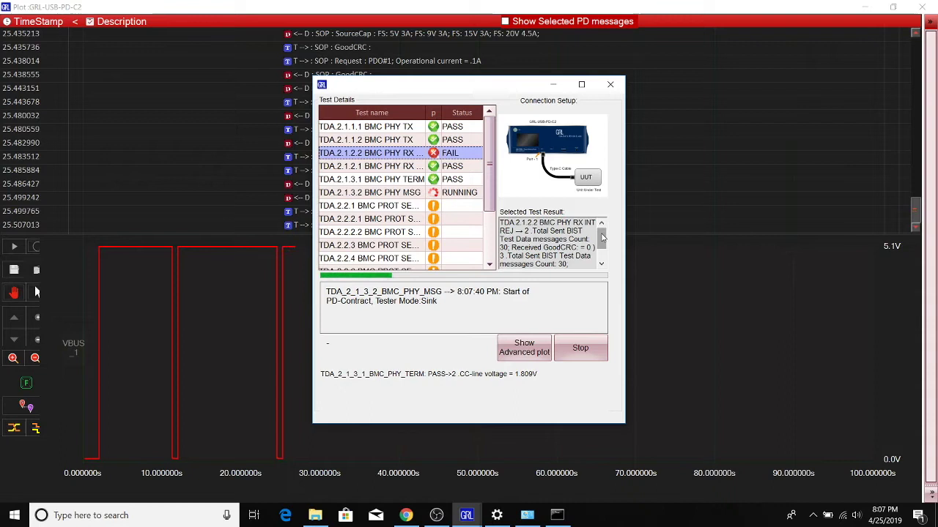
drag(602, 237, 602, 242)
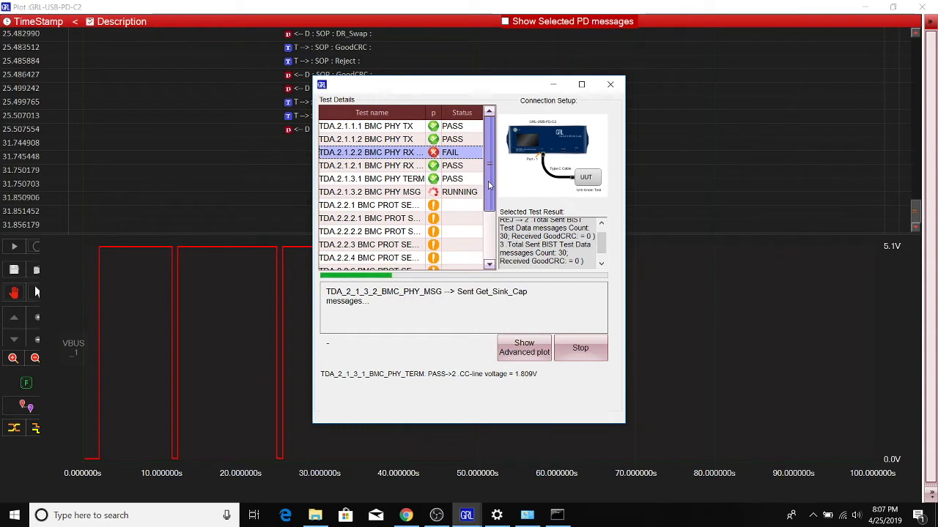
drag(489, 185, 490, 168)
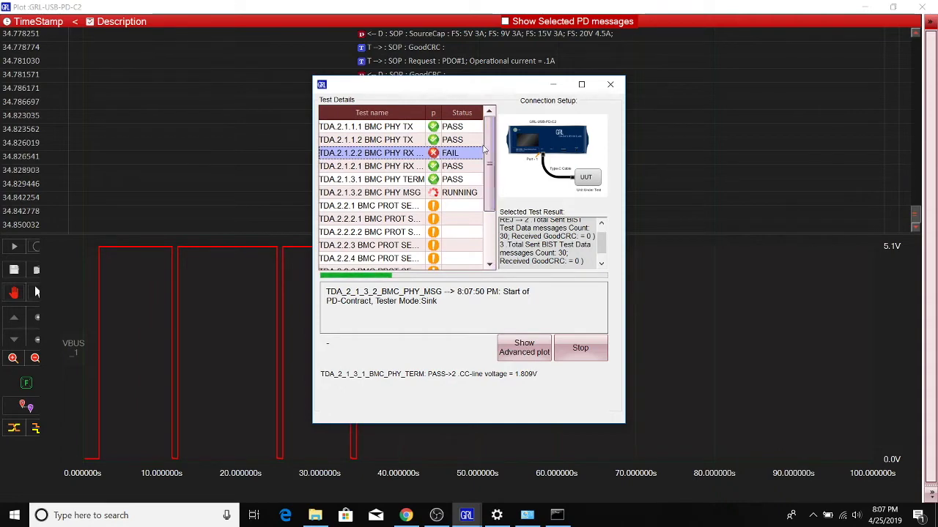
mouse_move(484, 149)
mouse_down()
mouse_move(483, 199)
mouse_move(491, 138)
mouse_up()
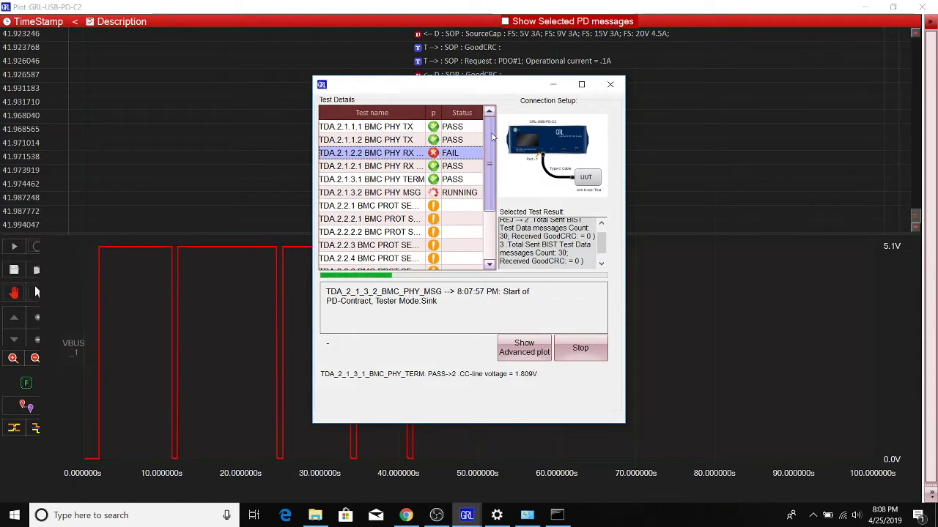
mouse_move(492, 136)
mouse_down()
mouse_move(492, 182)
mouse_move(492, 149)
mouse_up()
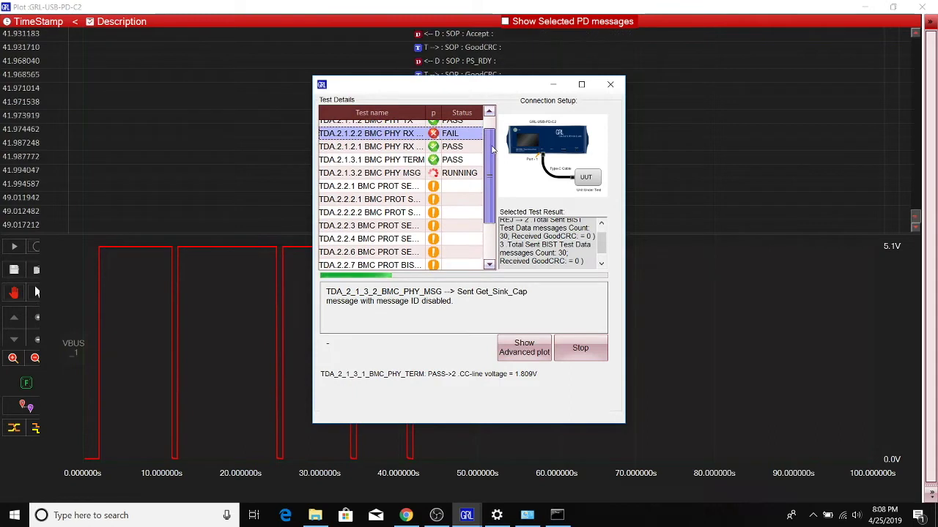
drag(492, 149, 492, 140)
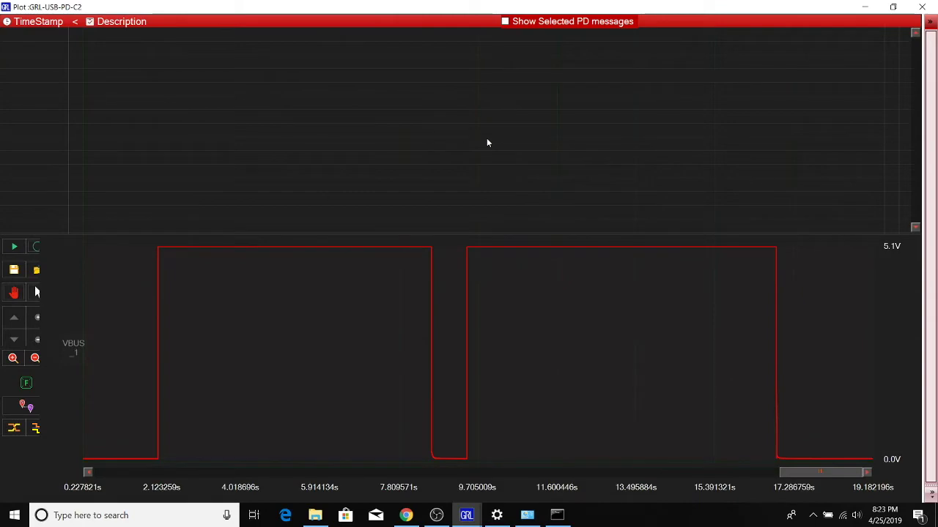
Switch from the plot window to the GRL-USB-PD-C2 main results window with Alt+Tab.
key(alt+Tab)
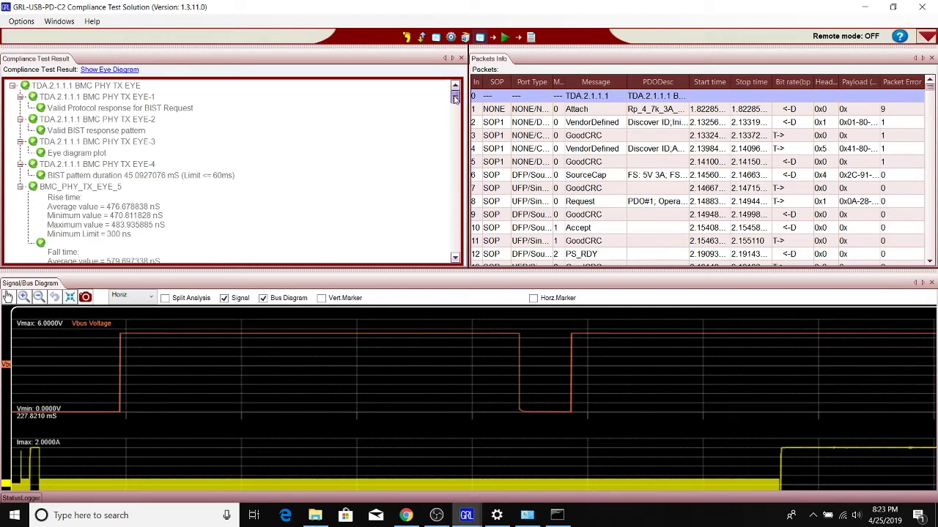
Collapse the TX EYE and TX BIT nodes, view the RX INT REJ packets, and open the eye diagram.
click(13, 87)
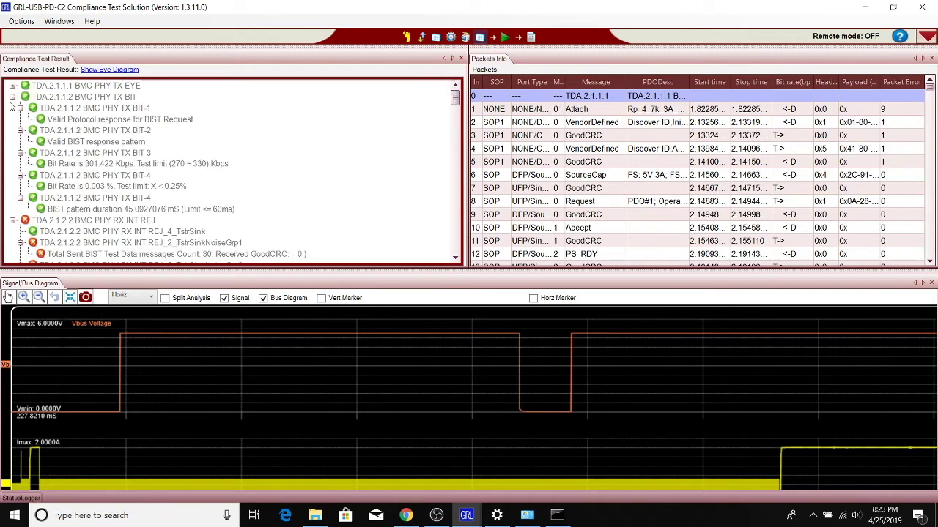
click(13, 97)
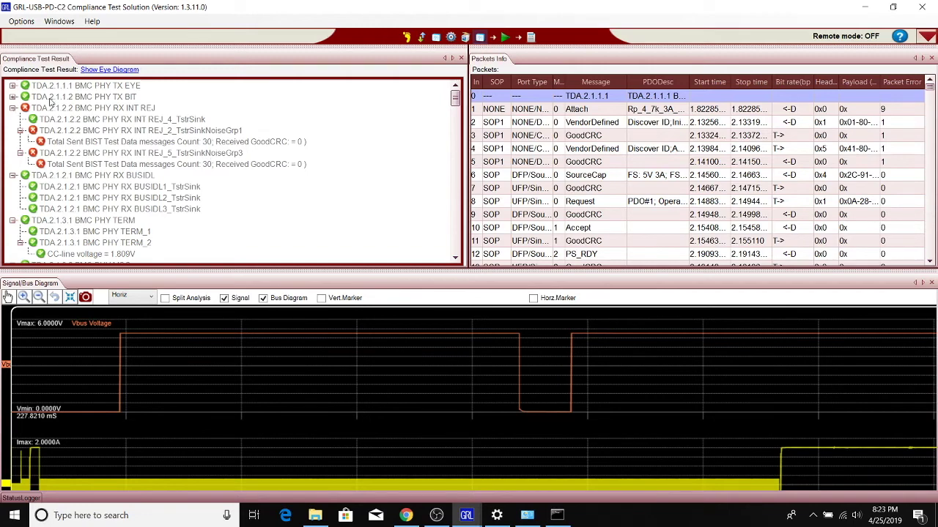
click(9, 109)
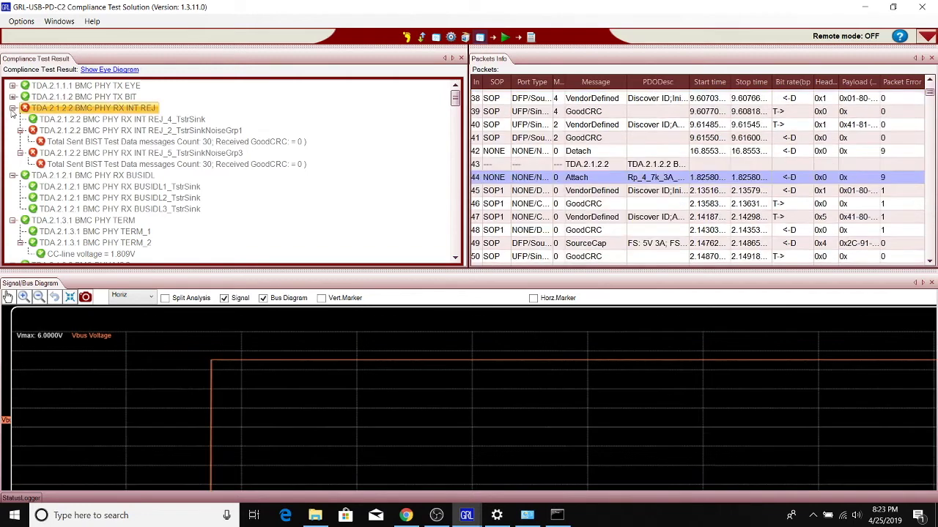
click(11, 110)
click(91, 70)
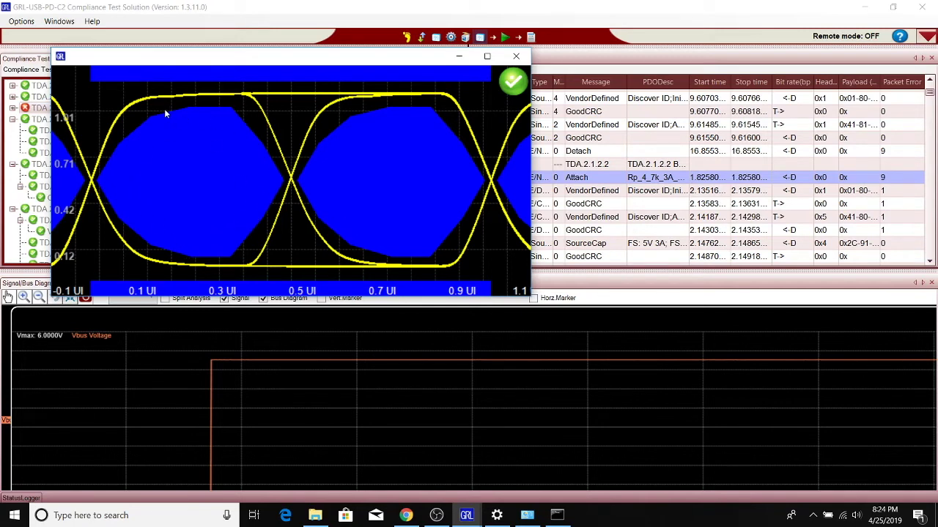
Close the eye diagram window to return to the main results view.
click(514, 57)
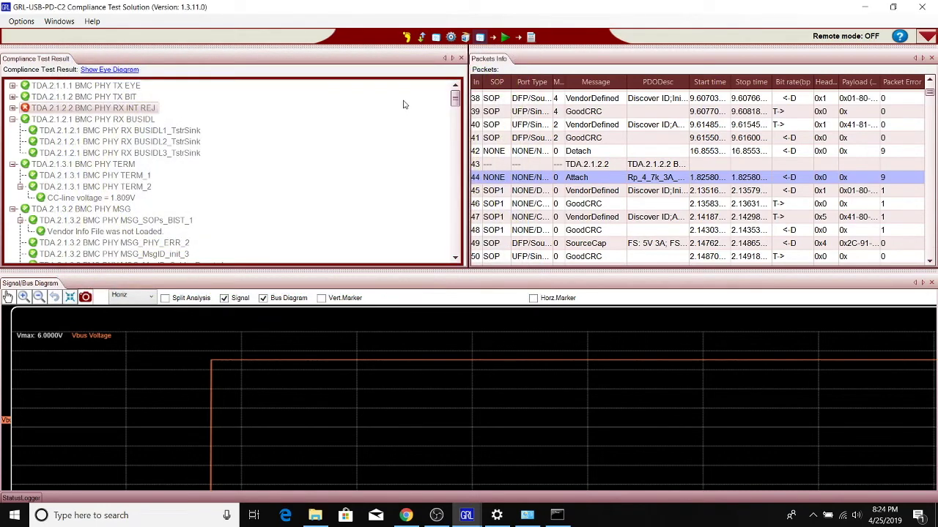
Collapse the RX BUSIDL, TERM and PHY MSG nodes and show the GETCAPS packets and Vbus trace.
click(12, 119)
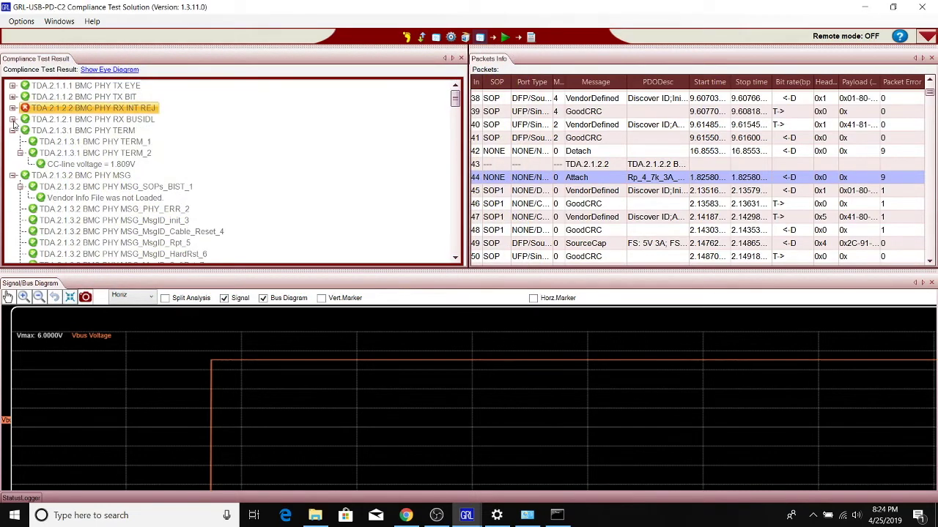
click(13, 131)
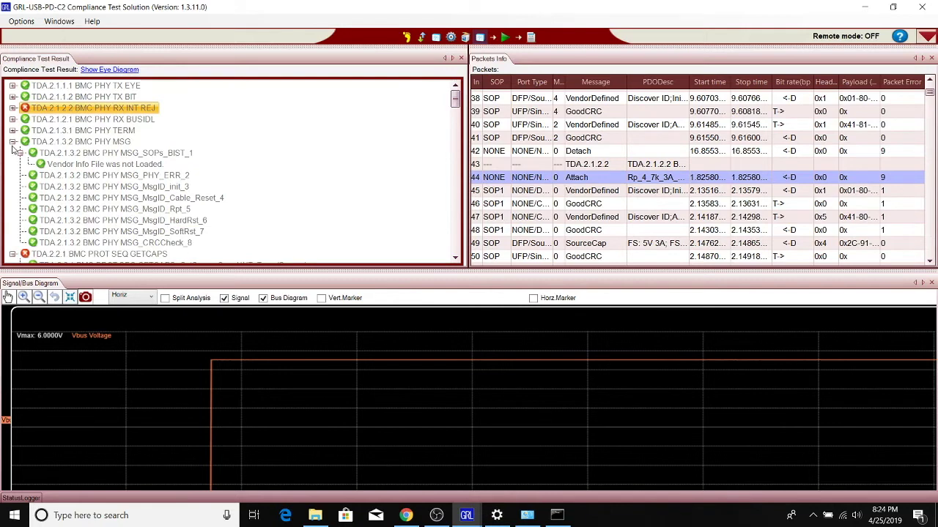
click(12, 142)
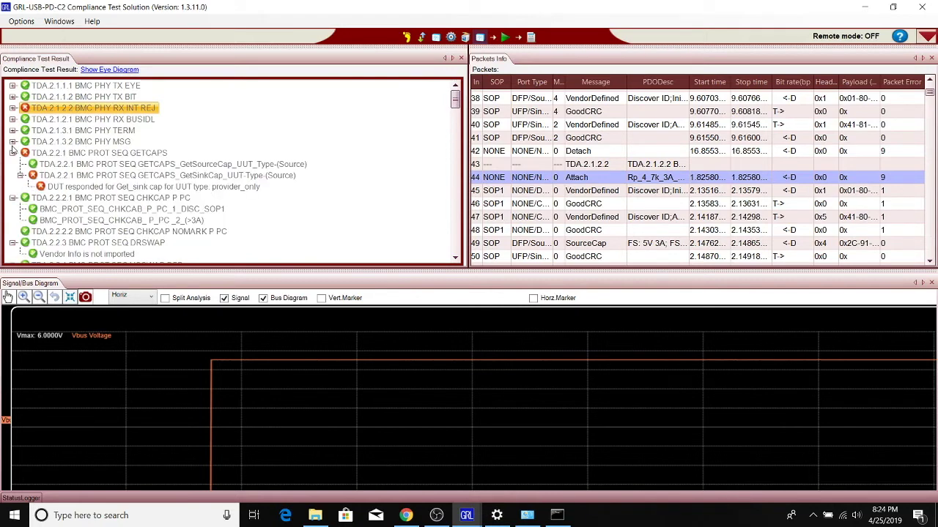
click(85, 153)
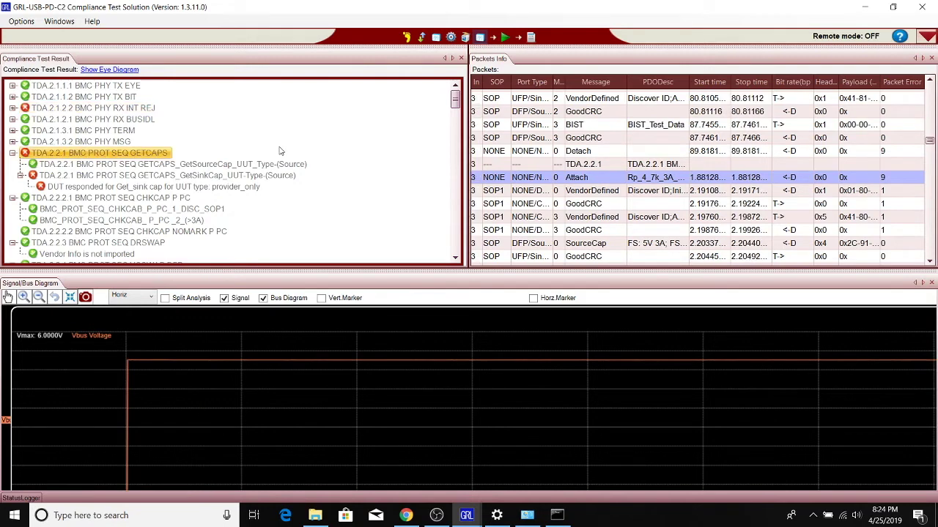
click(455, 258)
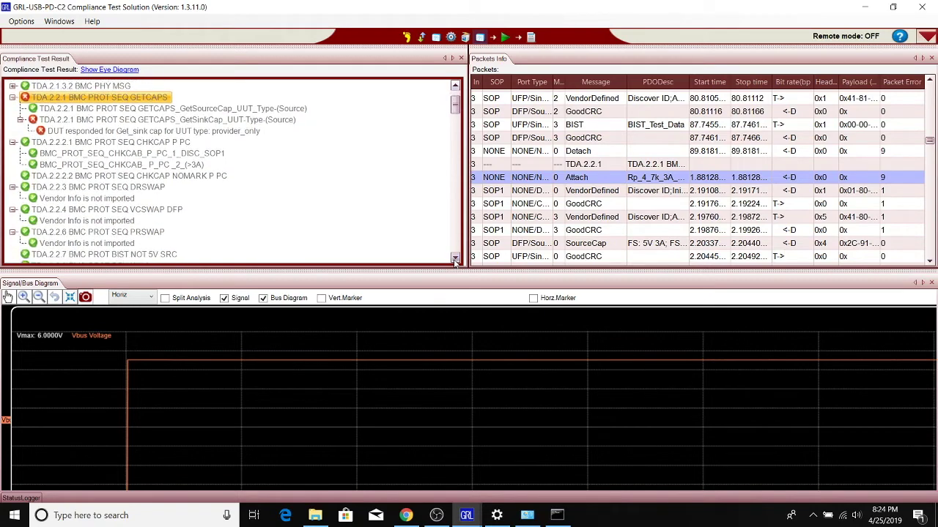
click(455, 260)
click(455, 260)
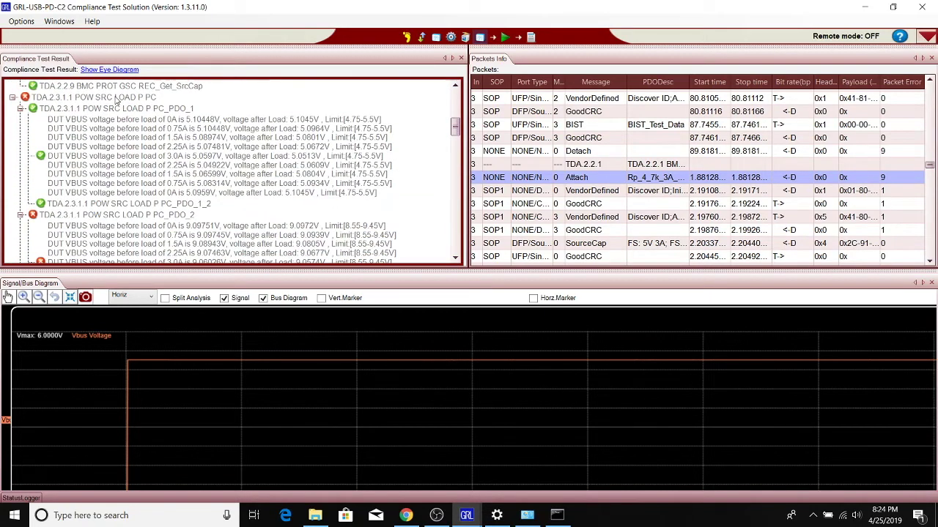
Show the TDA.2.3.1.1 POW SRC LOAD P PC packets and waveforms, then review the TRANS results.
click(115, 97)
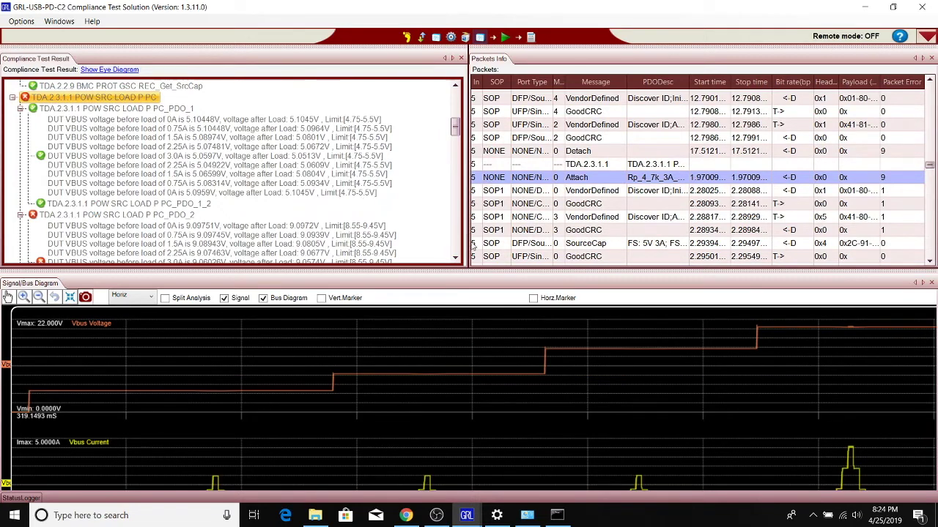
click(455, 258)
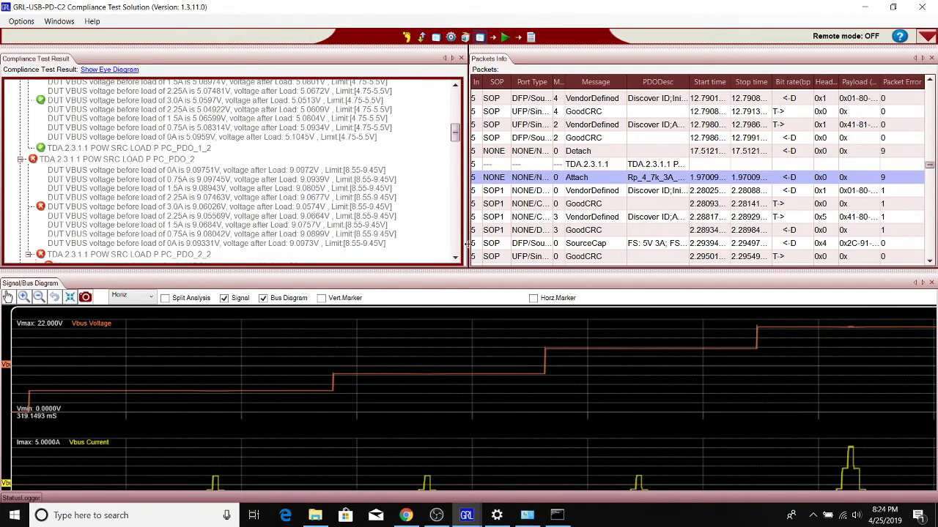
click(456, 136)
drag(456, 139, 457, 173)
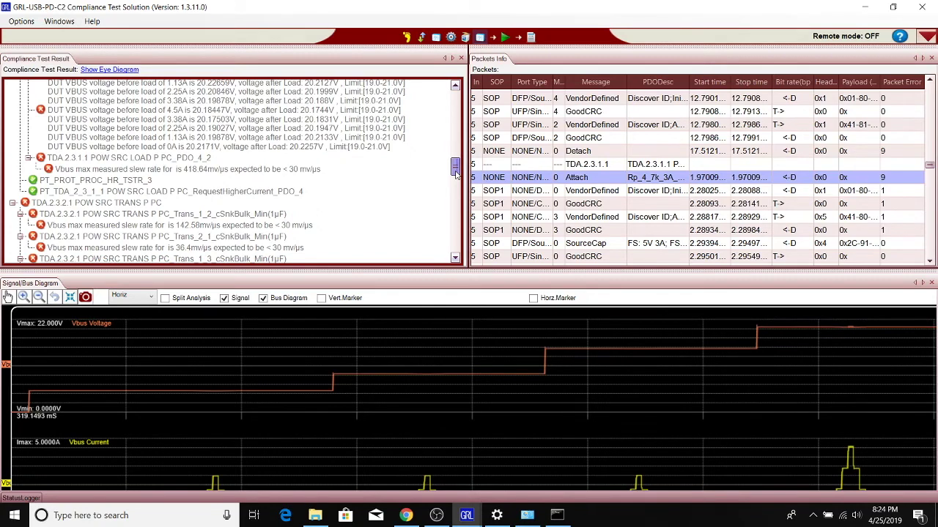
drag(455, 174, 467, 107)
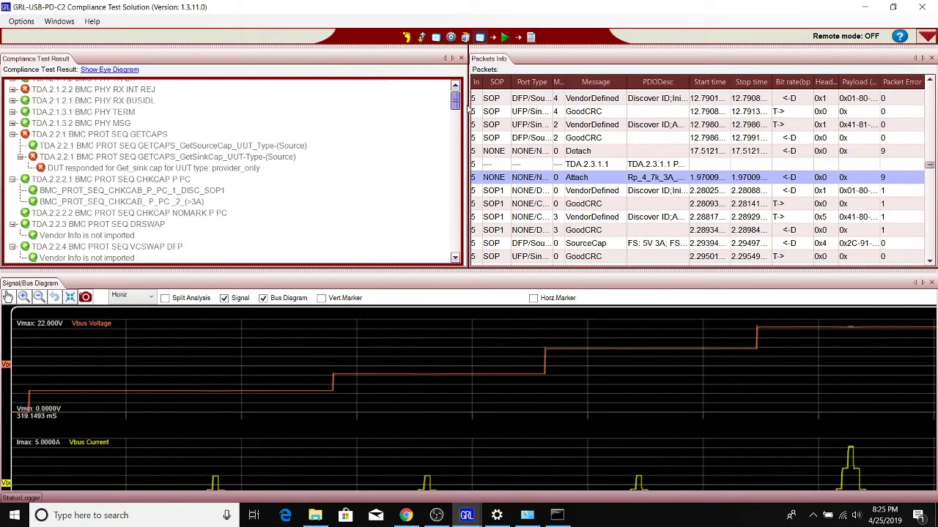
Generate the report with manufacturer Dell and model UltraSharp, then open the report folder.
click(532, 36)
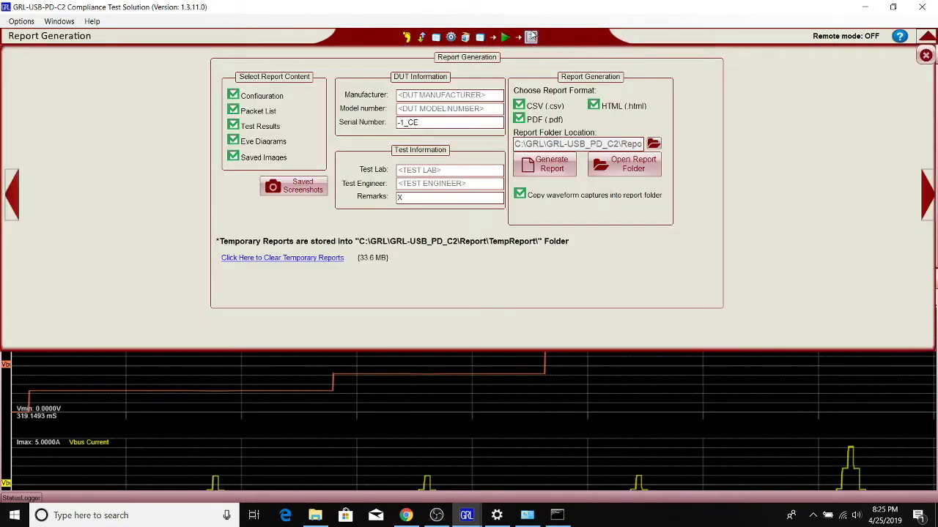
click(436, 93)
text(Dell)
click(412, 110)
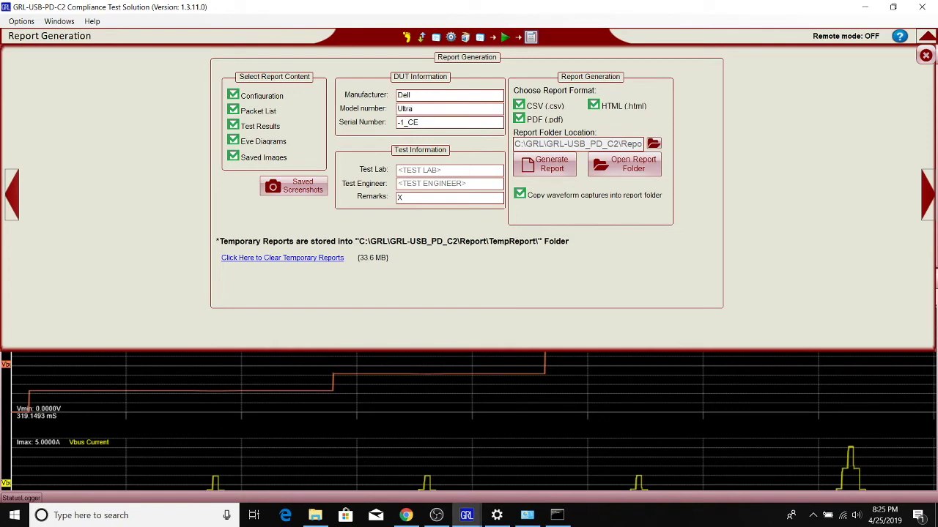
text(UltraSharp U3219Q)
click(529, 169)
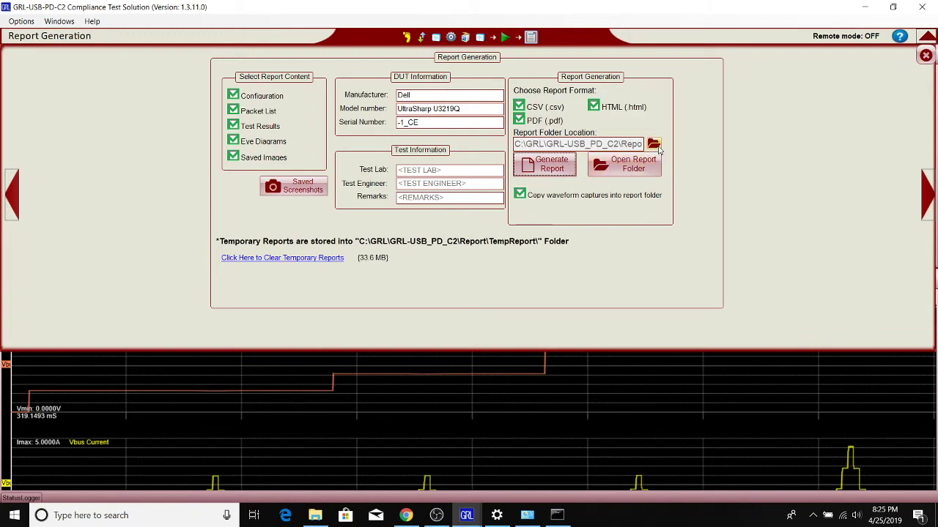
click(608, 170)
Open the GRLReport_20190425_202538_D_Ult_1_C folder and its HTML compliance report.
click(607, 170)
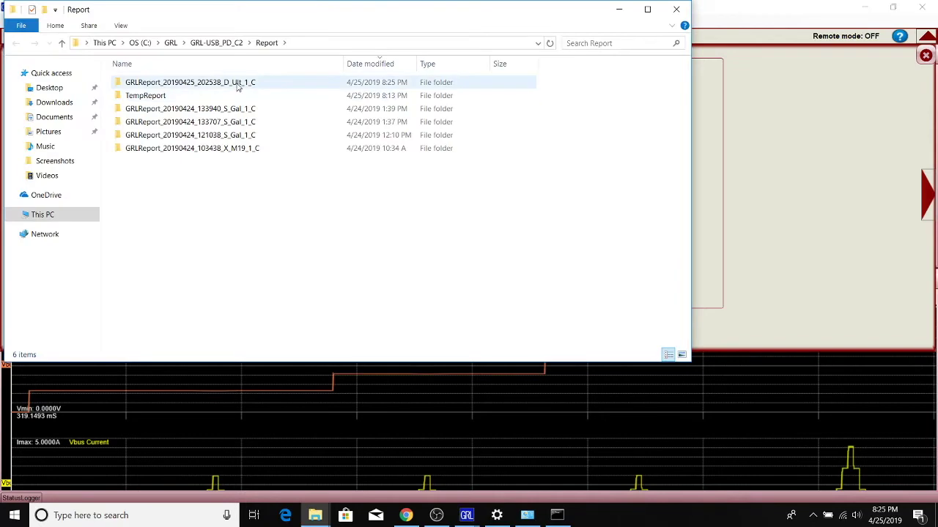
double_click(237, 84)
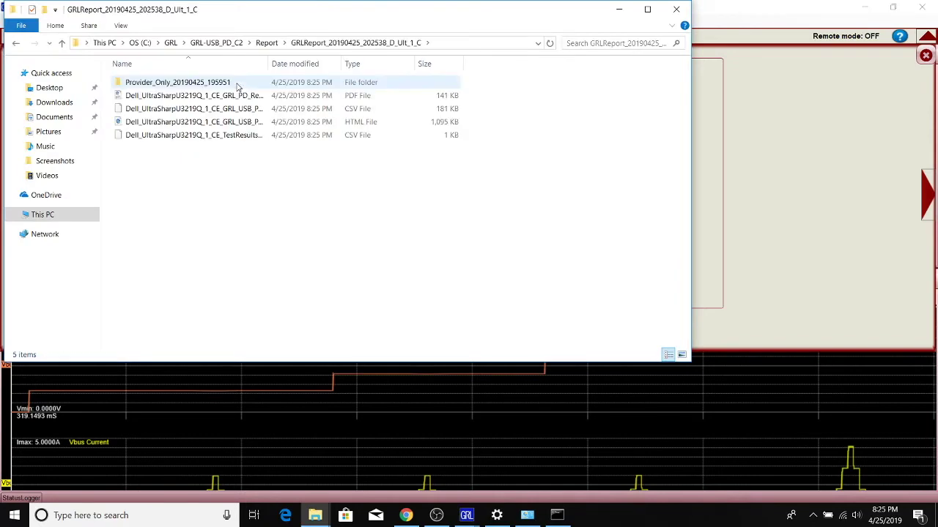
double_click(168, 123)
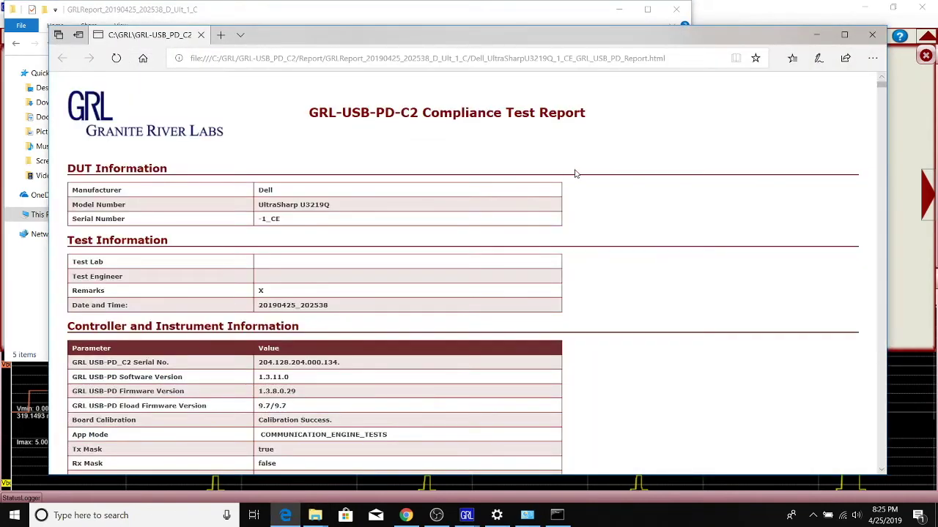
Maximize the Edge report window and scroll through the compliance test results.
click(844, 34)
scroll(594, 200, down, 2)
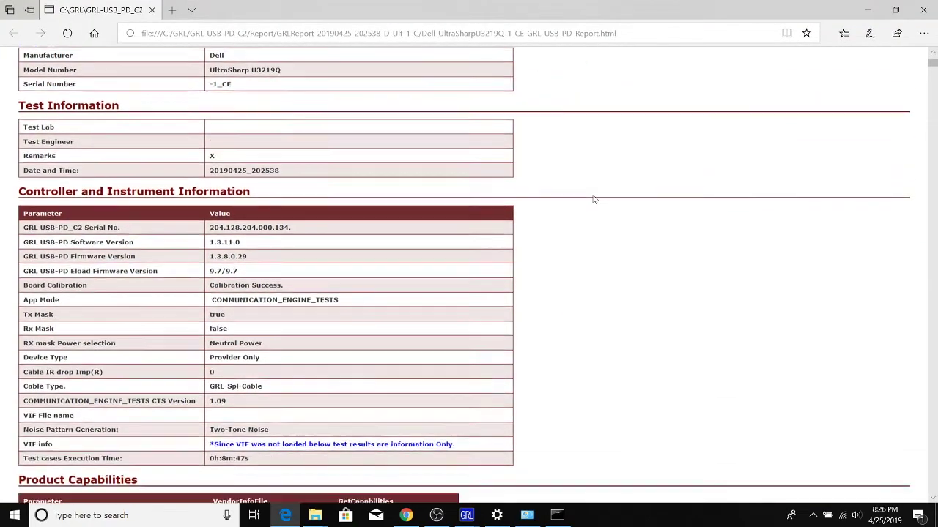
scroll(594, 199, up, 1)
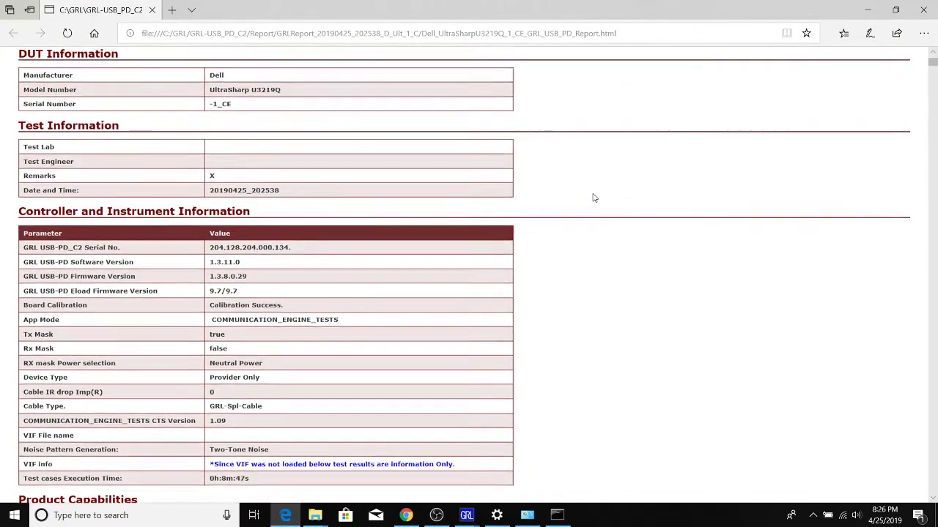
scroll(594, 198, down, 1)
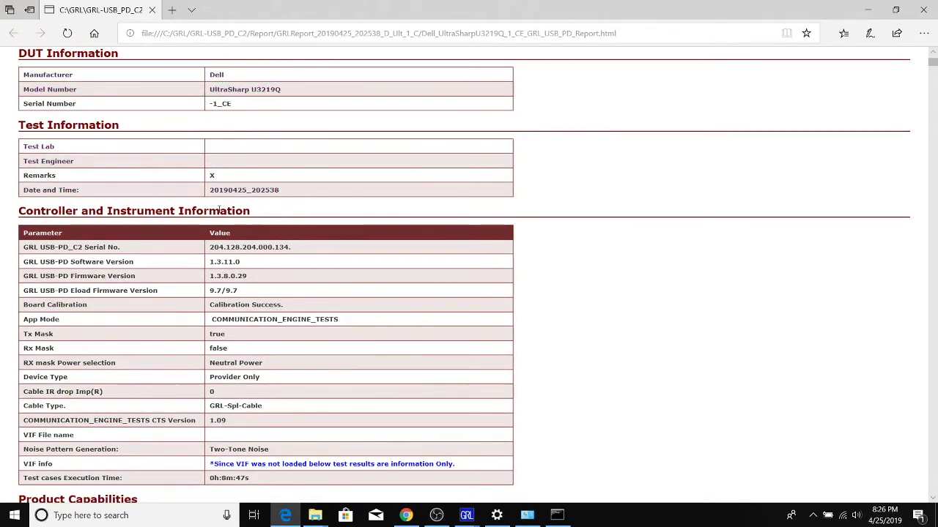
scroll(219, 209, down, 1)
scroll(219, 209, down, 1)
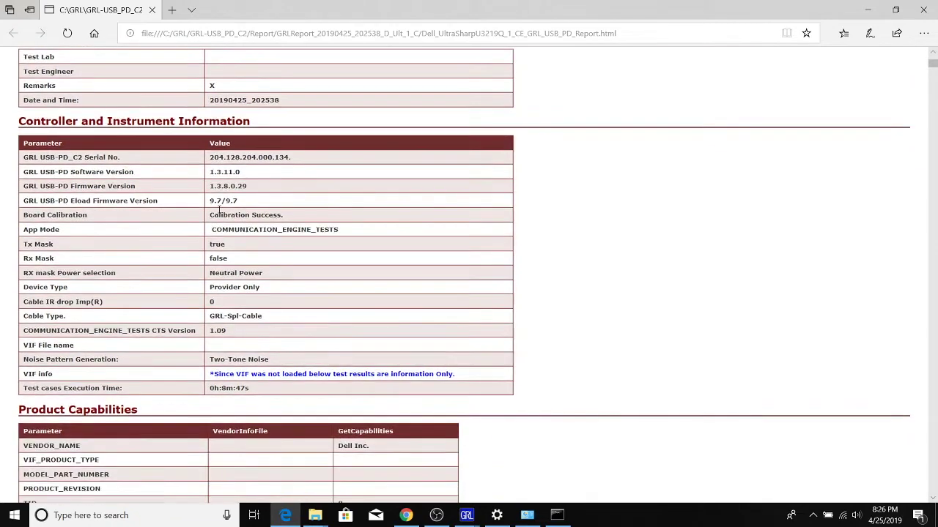
scroll(223, 246, down, 3)
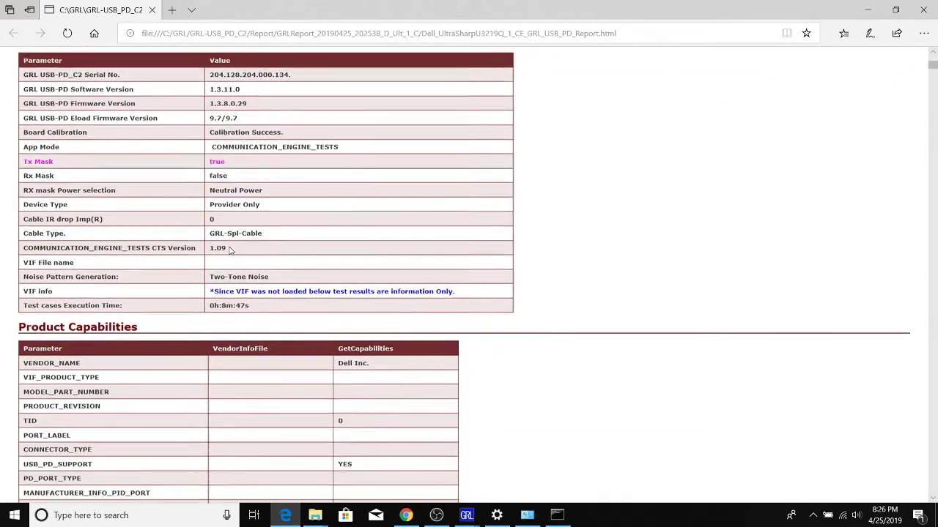
scroll(229, 252, down, 5)
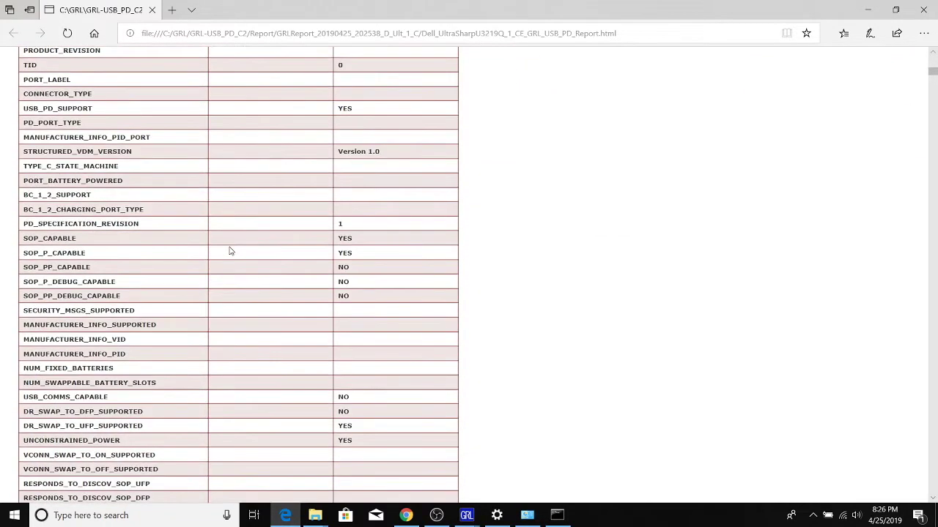
scroll(230, 251, up, 1)
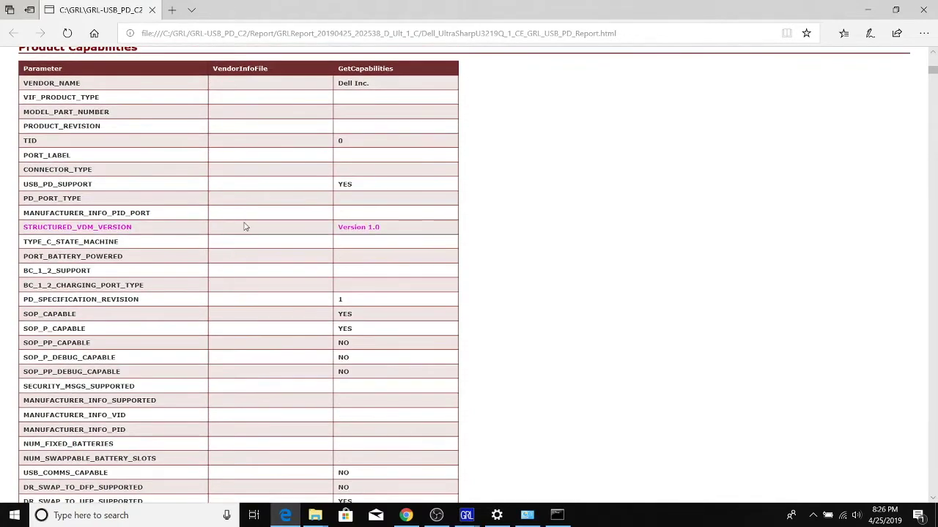
scroll(242, 224, down, 5)
scroll(246, 226, down, 15)
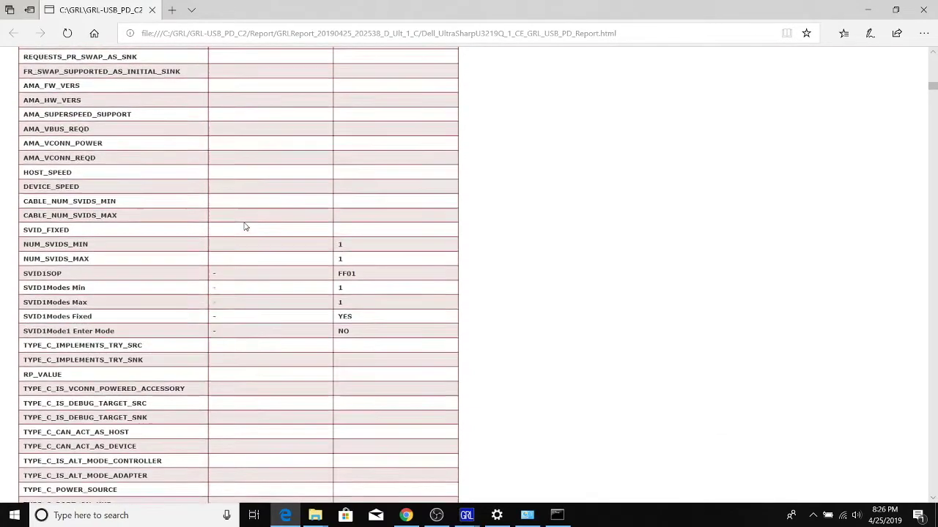
scroll(245, 226, down, 4)
scroll(246, 226, up, 1)
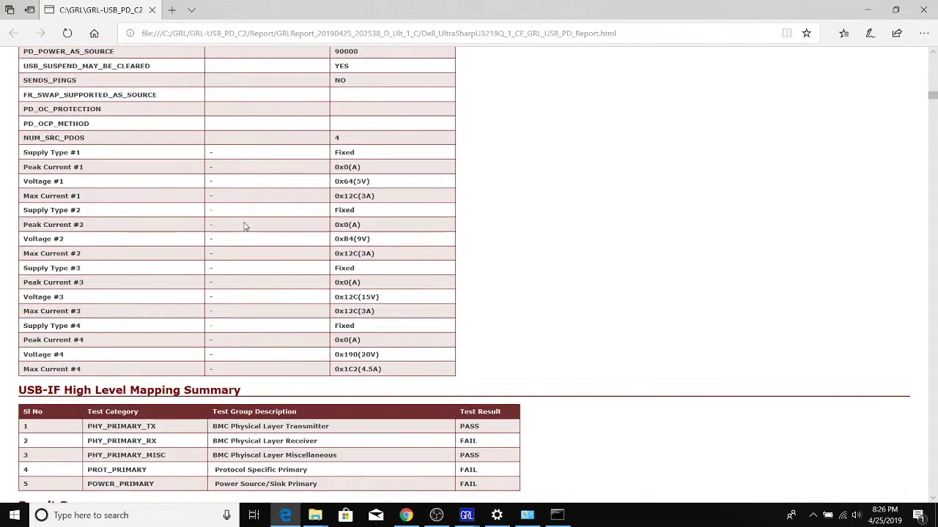
scroll(246, 226, up, 1)
scroll(246, 226, down, 7)
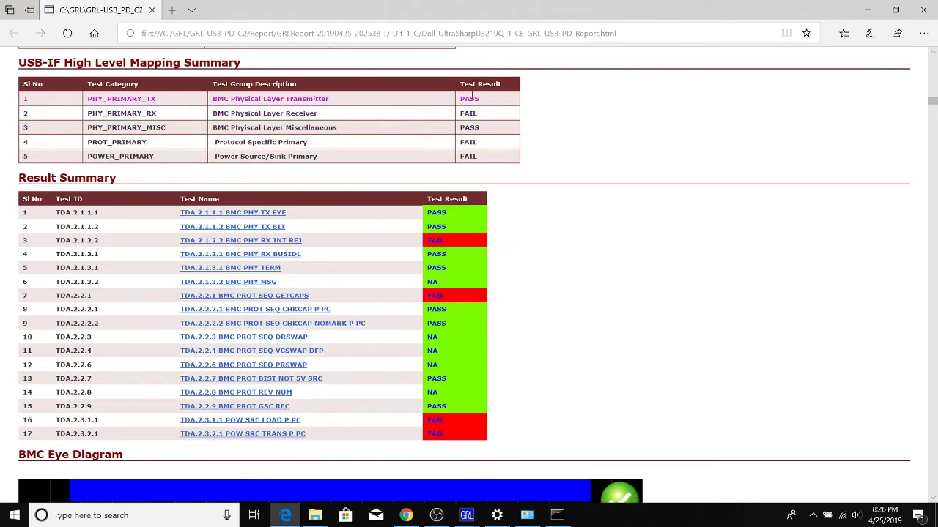
scroll(472, 165, down, 4)
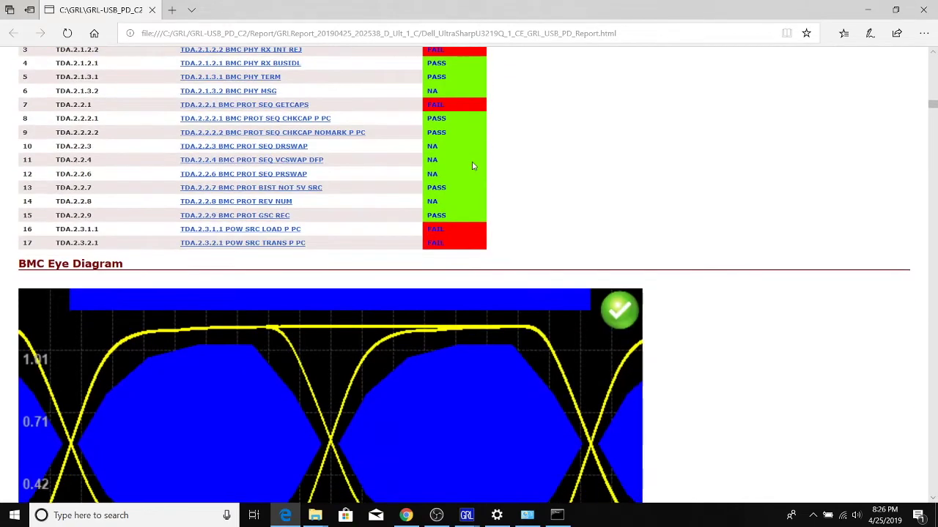
scroll(472, 165, down, 8)
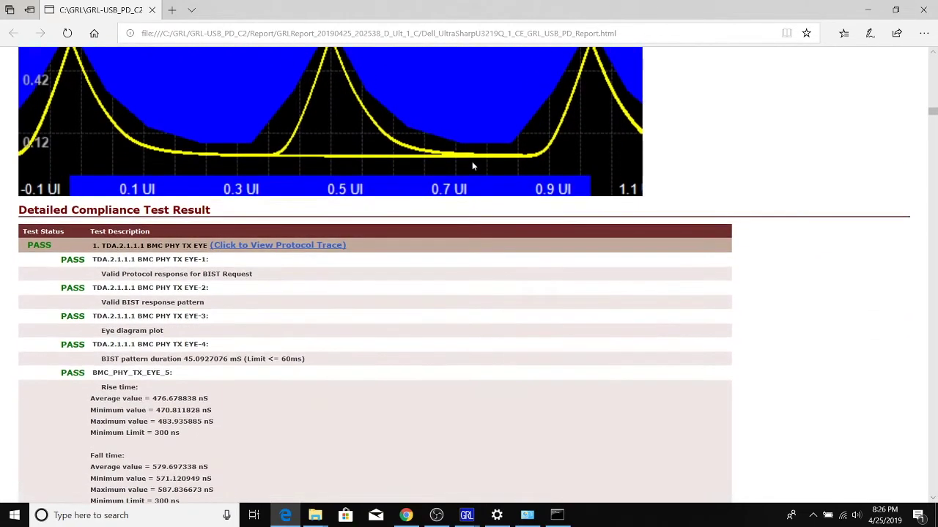
scroll(472, 166, up, 12)
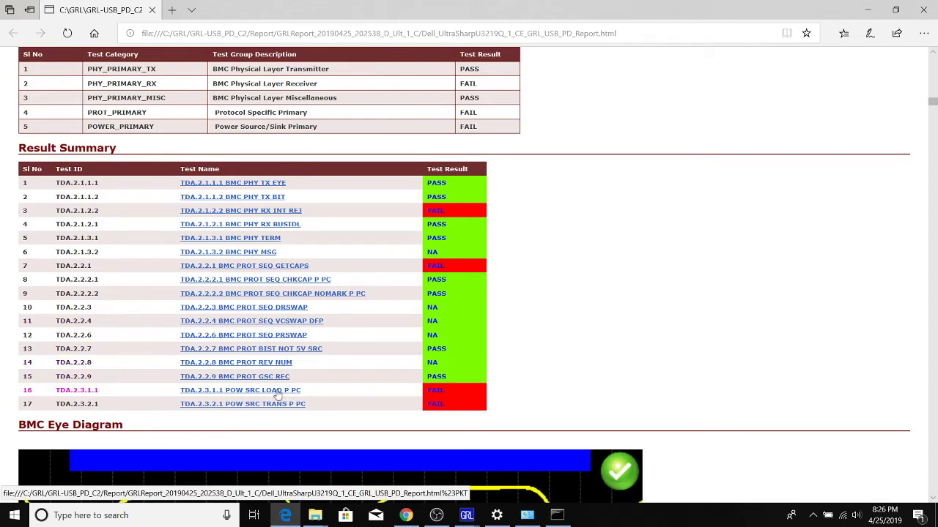
View the TDA.2.3.1.1 protocol trace, then show GRL's Product Capability page.
click(279, 394)
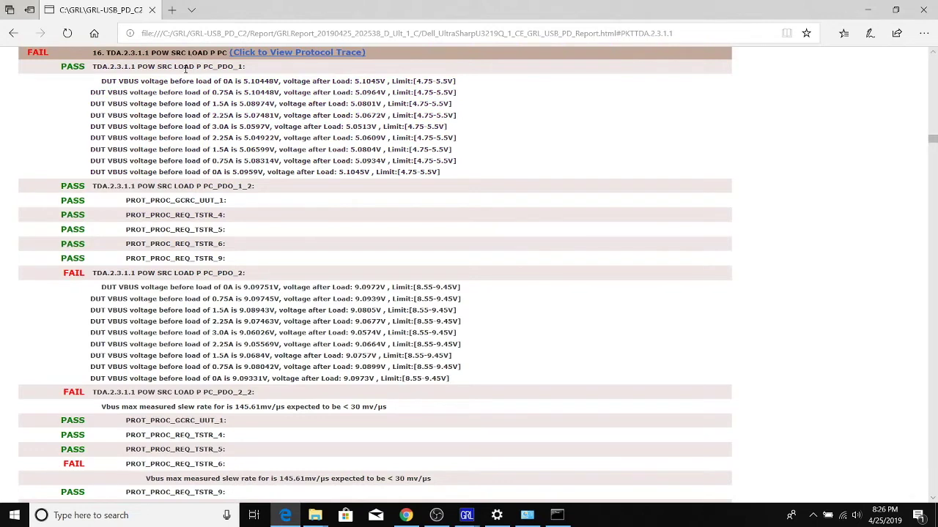
click(278, 54)
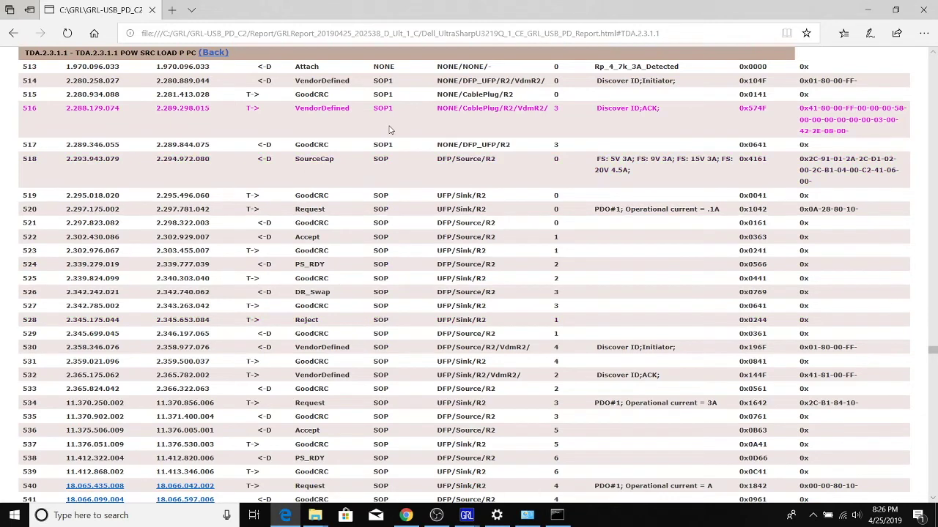
key(alt+Tab)
key(alt+Tab)
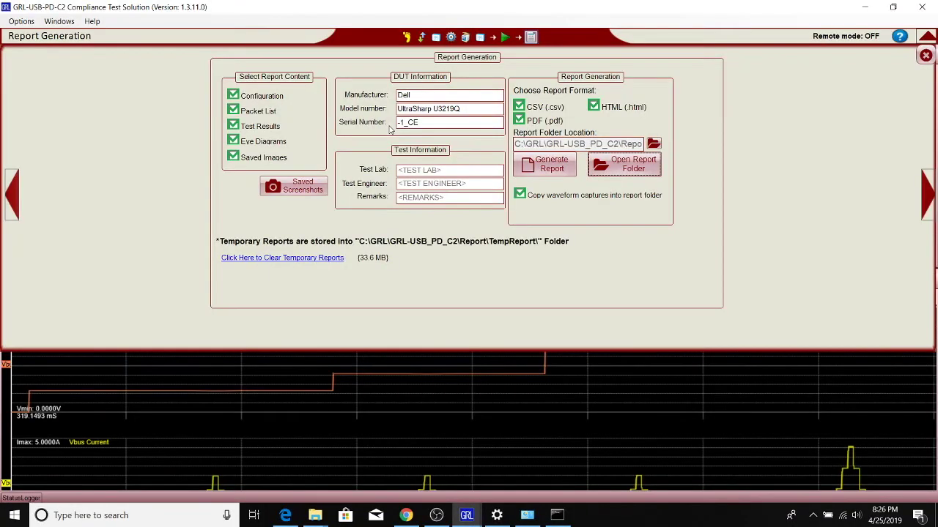
click(436, 38)
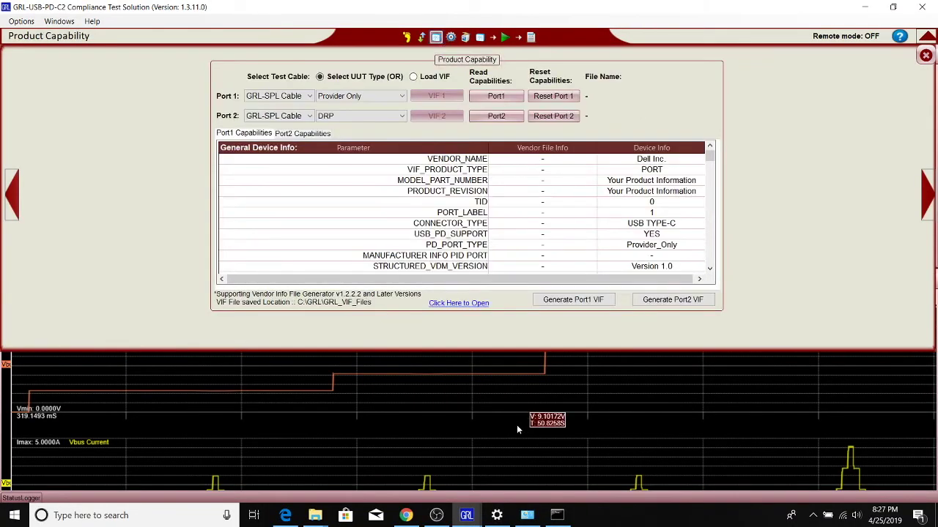
Bring the GRL Plot window to the front and open its Load Signal trace dialog.
mouse_move(476, 516)
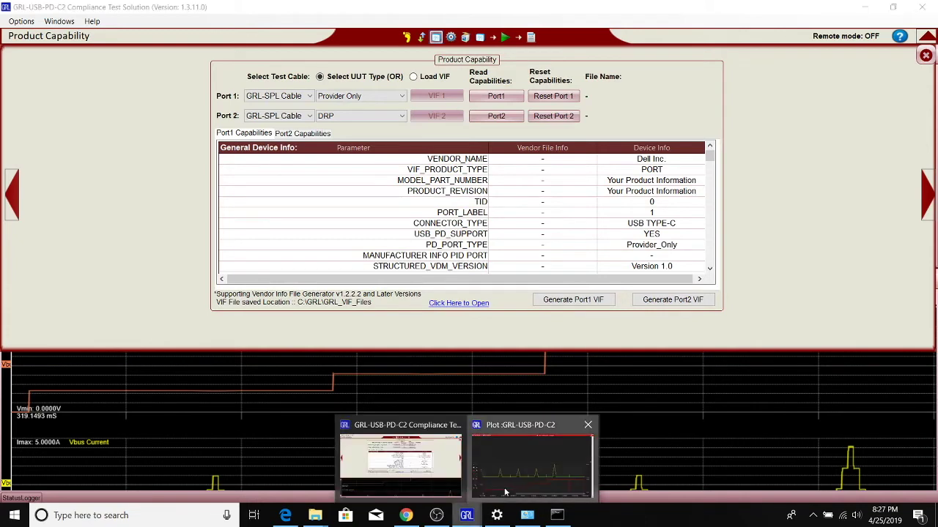
click(516, 457)
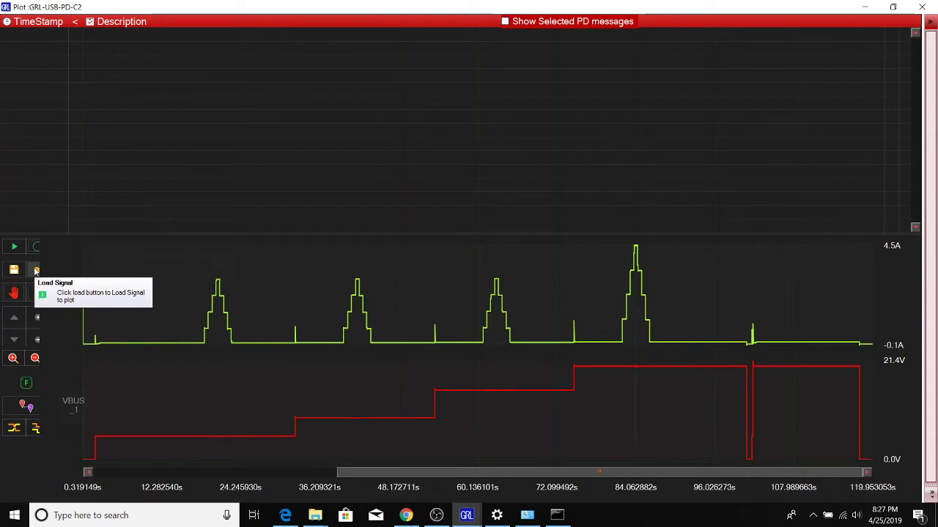
click(36, 270)
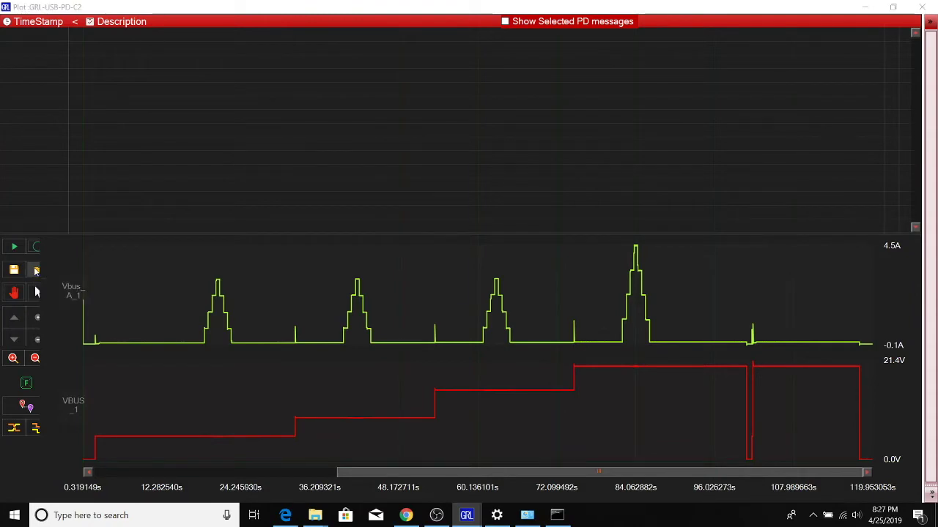
Load TDA_2_3_1_1.grltrace from the newest GRLReport's Provider_Only CE_Run1 WaveformFiles folder into the plot.
double_click(195, 130)
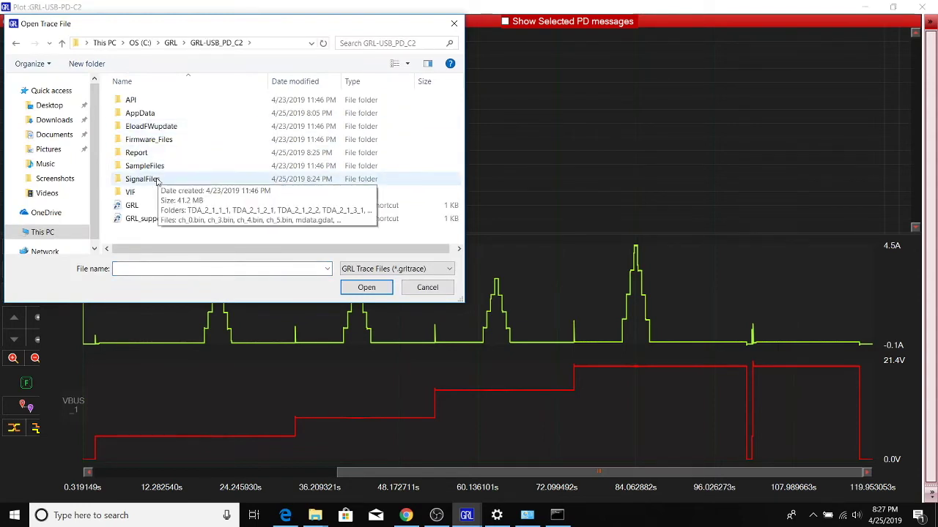
double_click(136, 152)
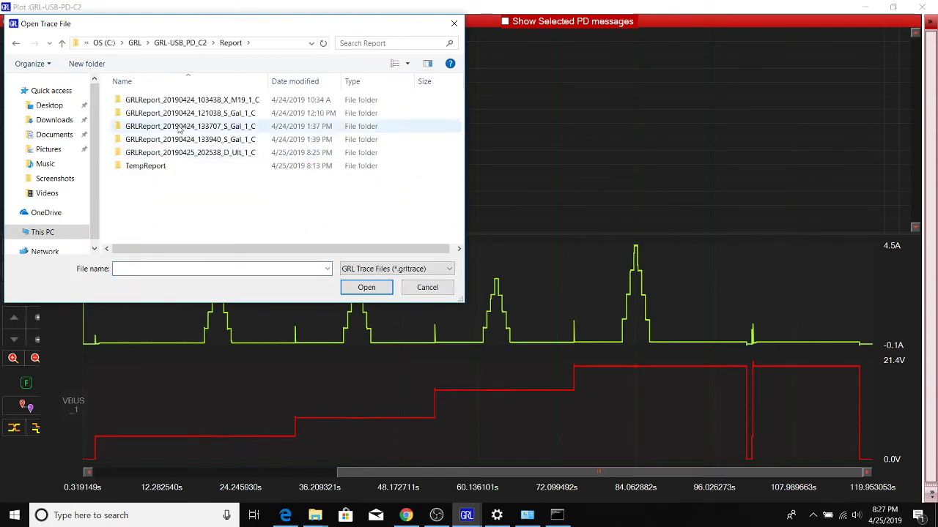
click(288, 81)
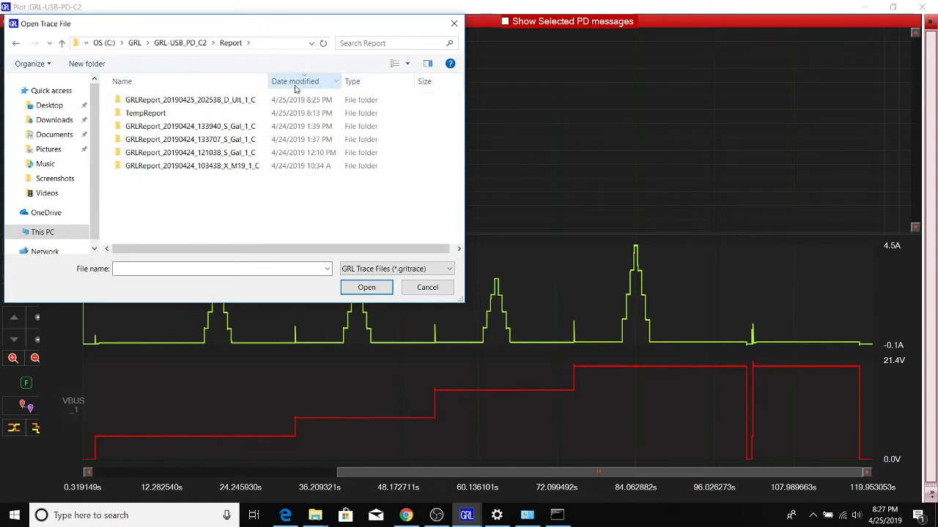
double_click(226, 101)
double_click(226, 101)
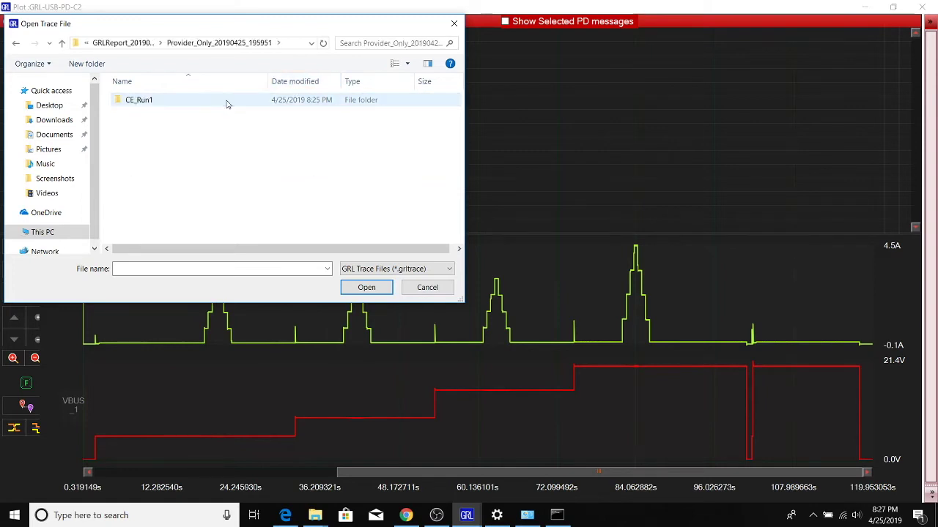
double_click(220, 101)
double_click(214, 102)
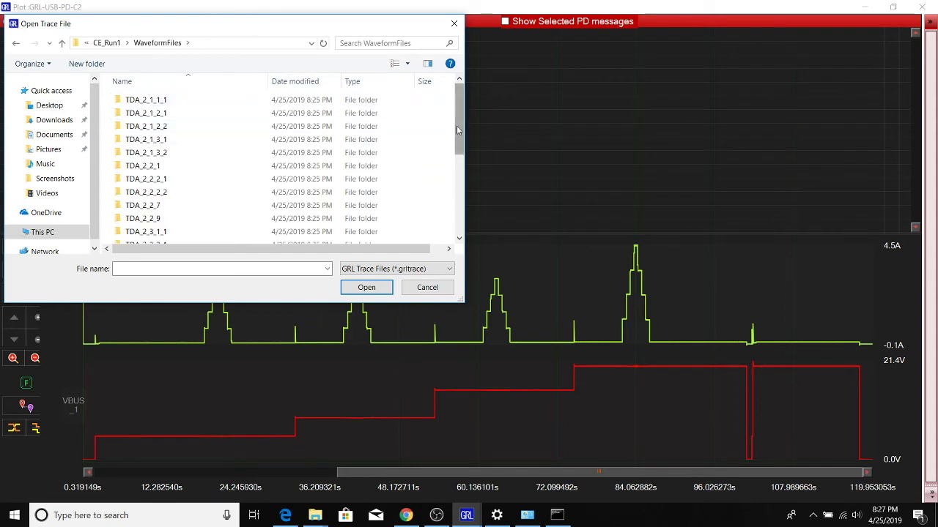
drag(462, 130, 455, 218)
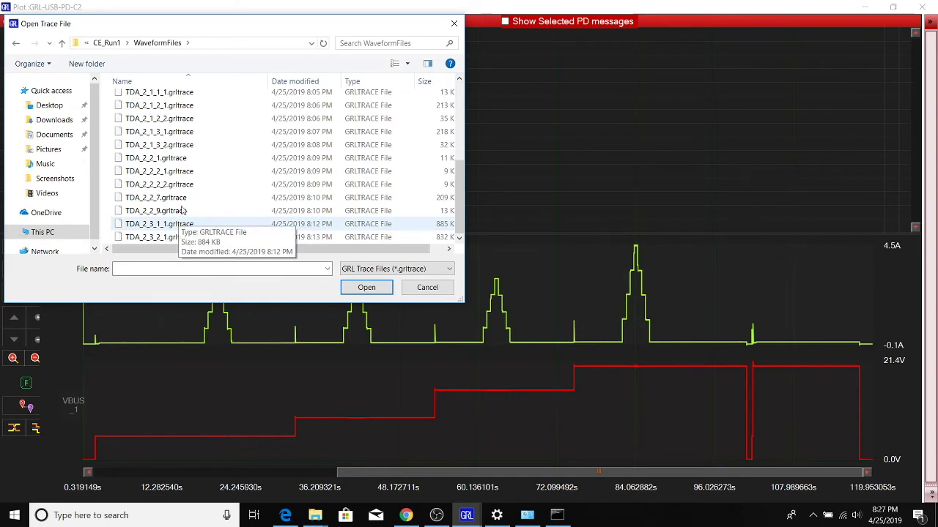
click(177, 229)
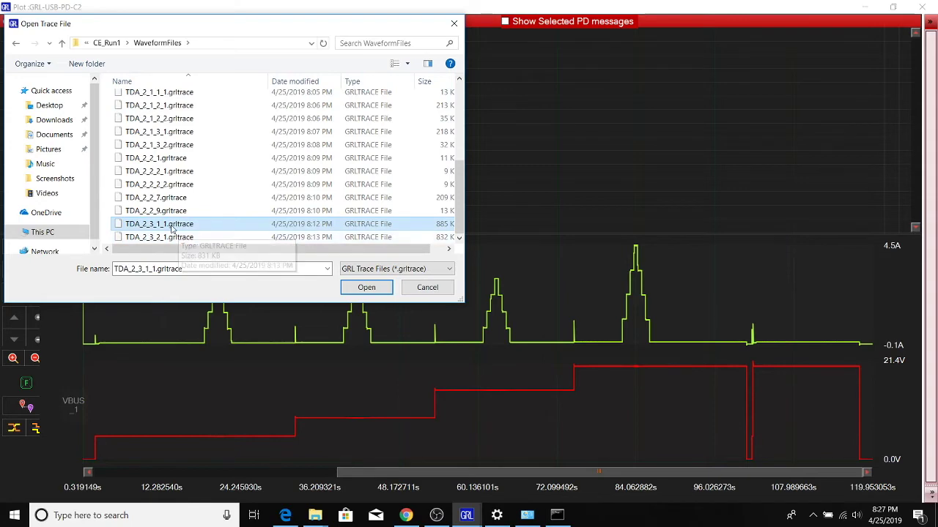
double_click(236, 225)
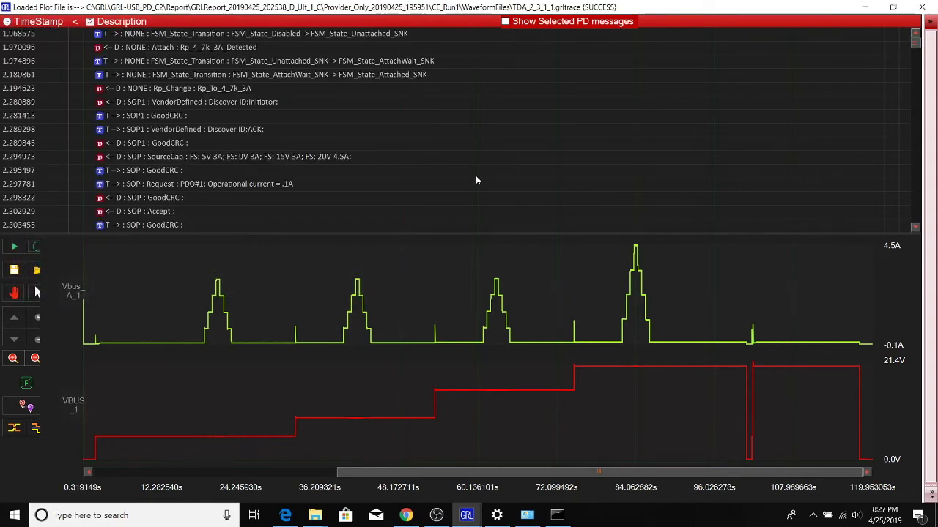
Load the TDA_2_1_3_2 trace file into the plot instead.
mouse_move(915, 42)
mouse_down()
mouse_move(921, 112)
mouse_move(924, 41)
mouse_up()
click(35, 271)
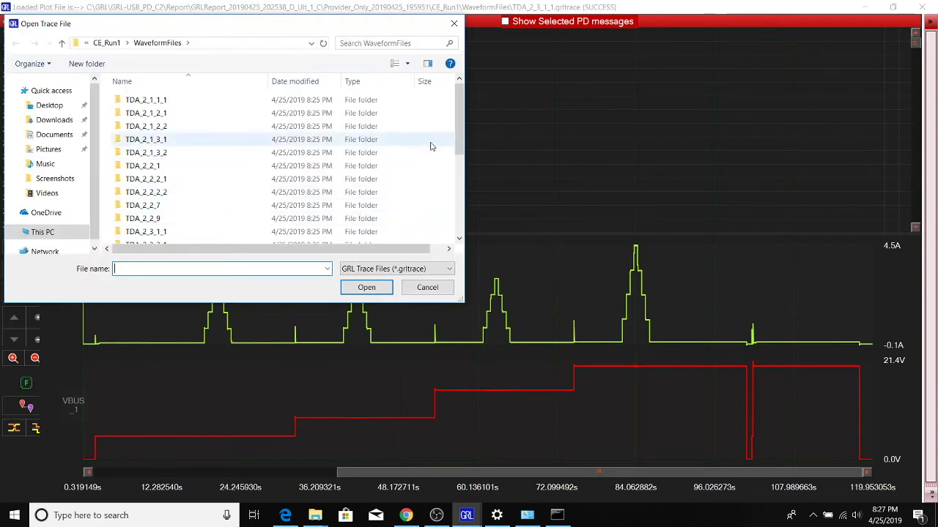
scroll(462, 144, down, 5)
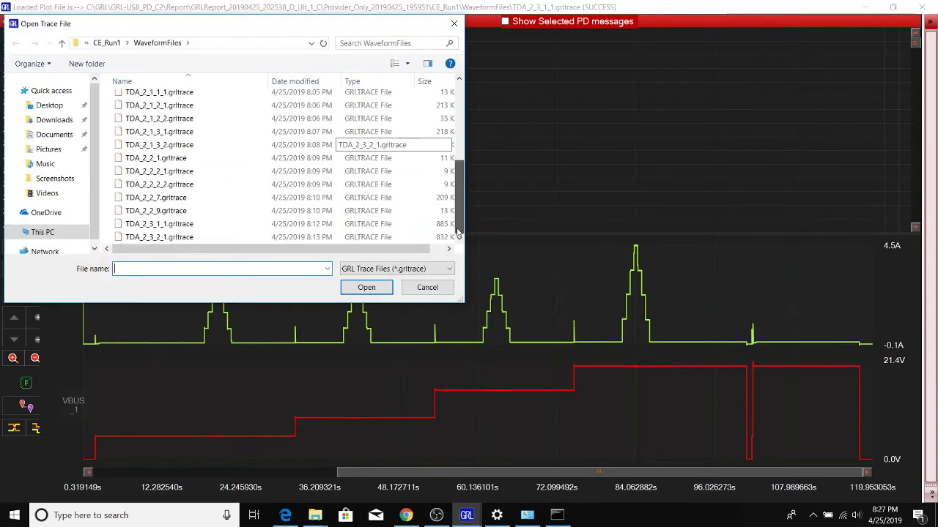
double_click(194, 145)
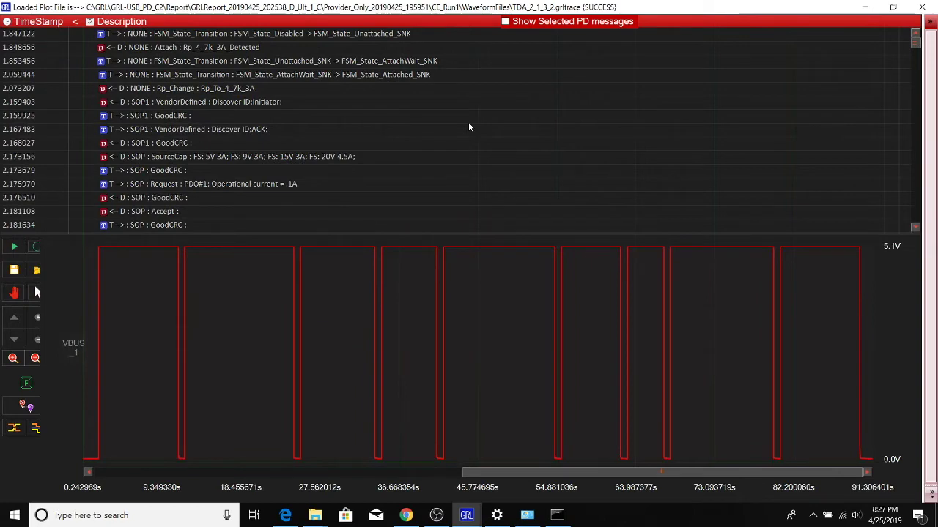
Turn on decoded PD message details and expand the AttachWait-to-Attached transition's fields.
click(505, 22)
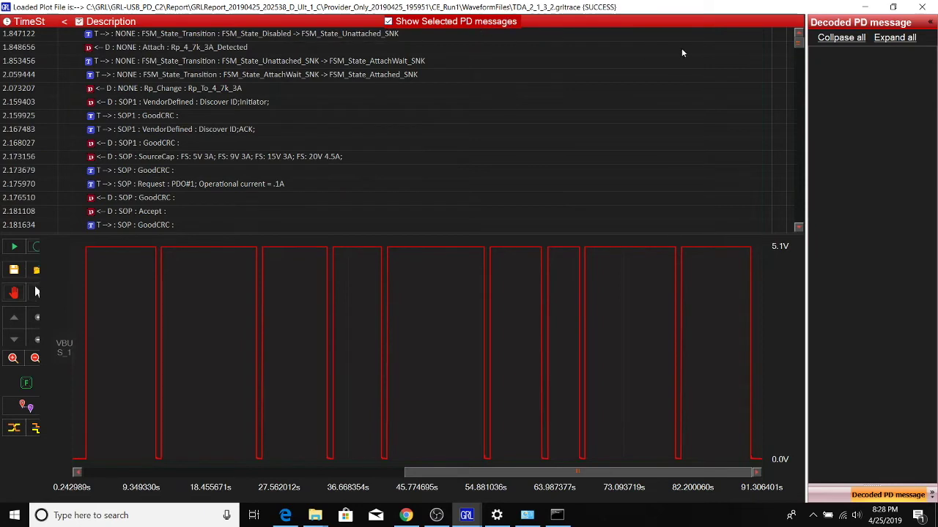
click(283, 77)
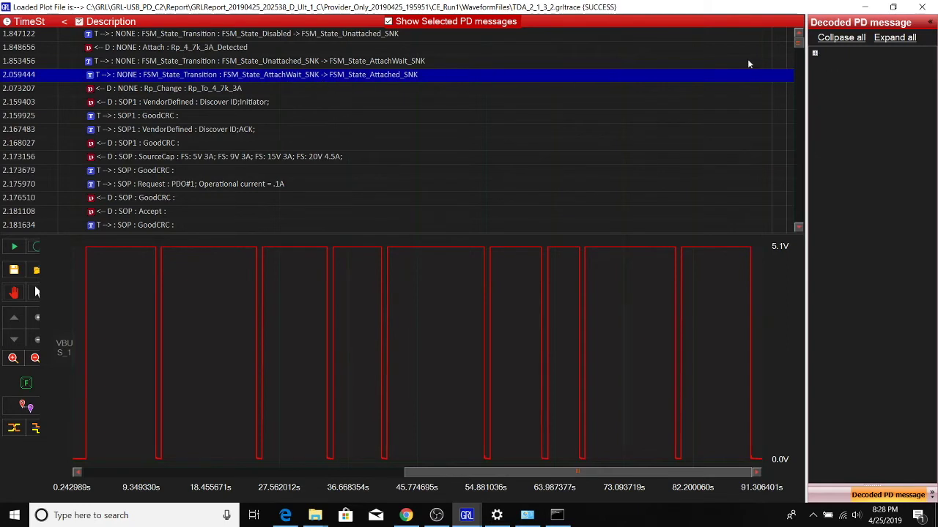
click(815, 55)
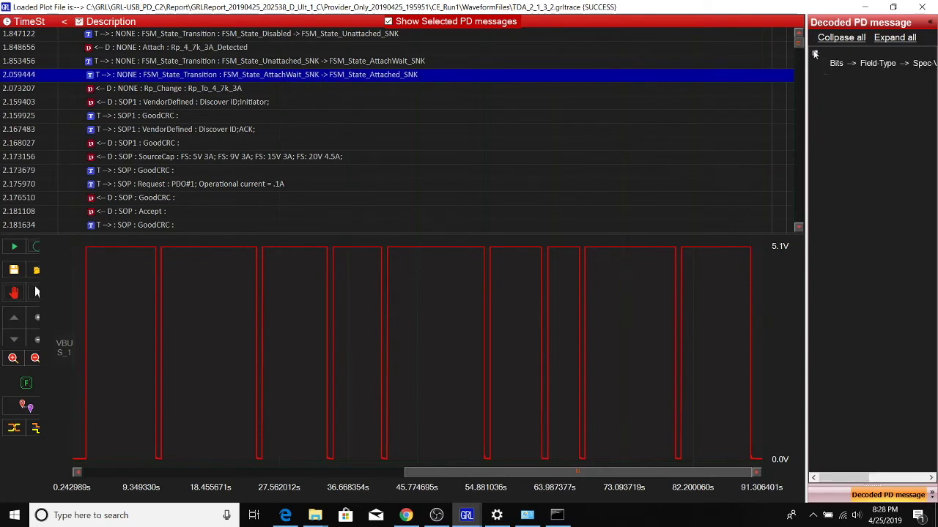
Inspect Rp_Change, then expand the Discover ID ACK's Cable, Product, Cert Stat and ID Header VDO fields.
click(234, 90)
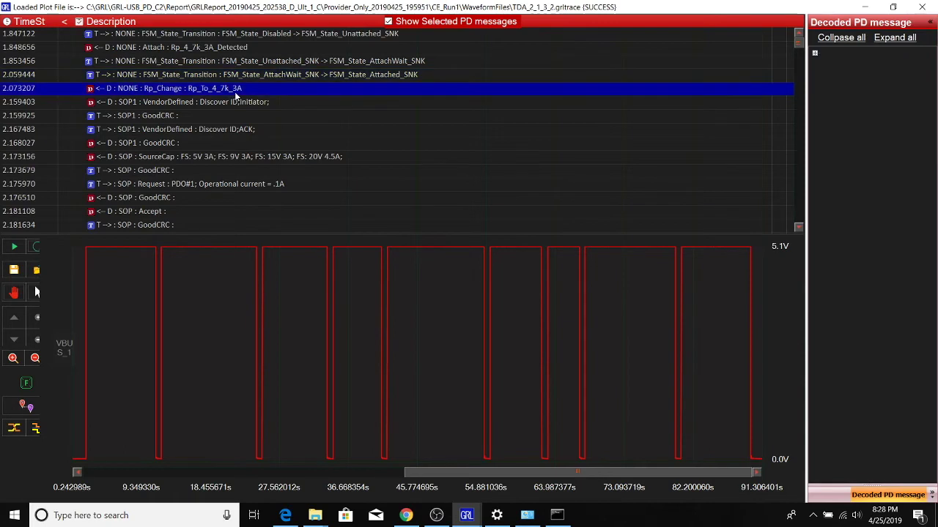
click(194, 129)
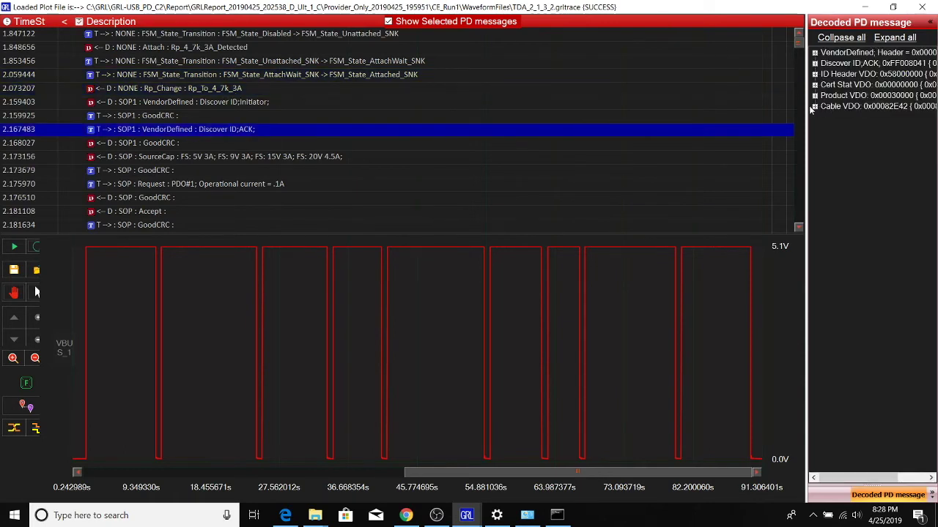
click(815, 106)
click(814, 96)
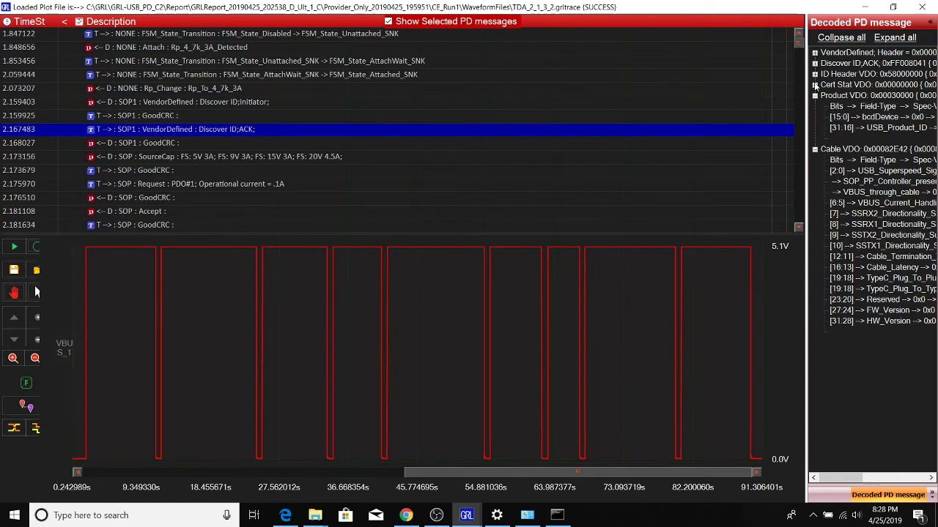
click(814, 85)
click(814, 74)
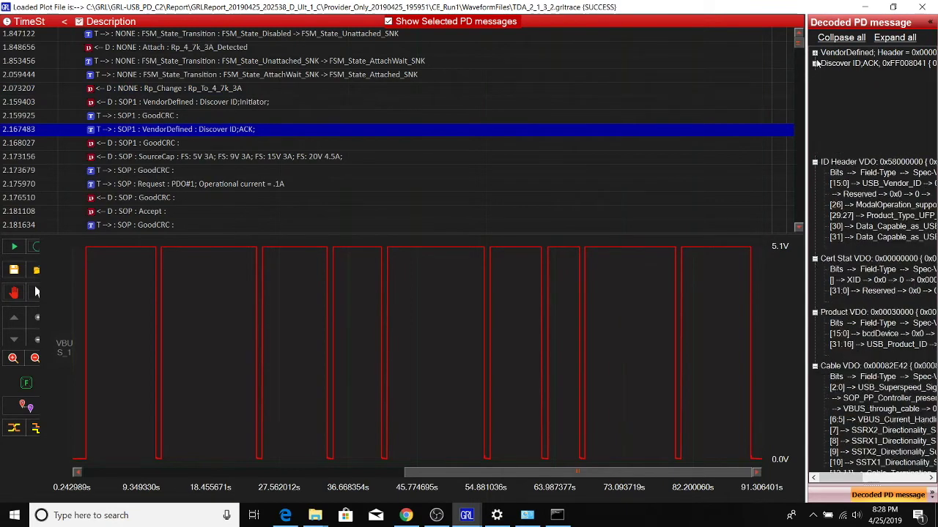
click(815, 63)
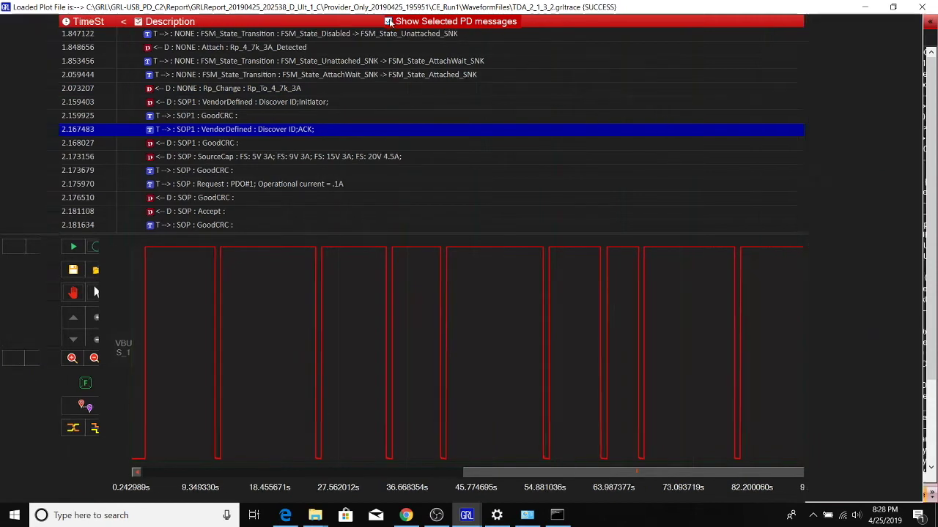
Expand the Request message's header and PDO#1 fields, widen the decoded panel, and return to the main window.
click(194, 156)
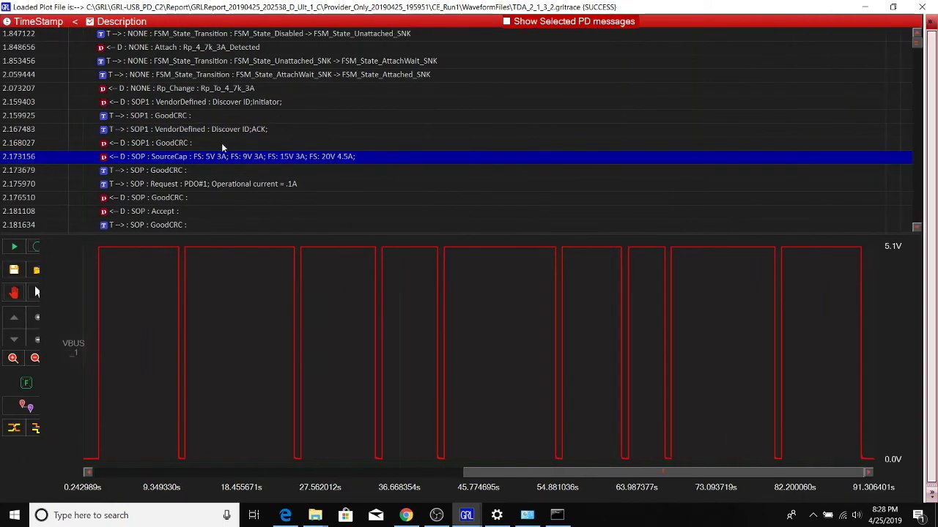
click(187, 186)
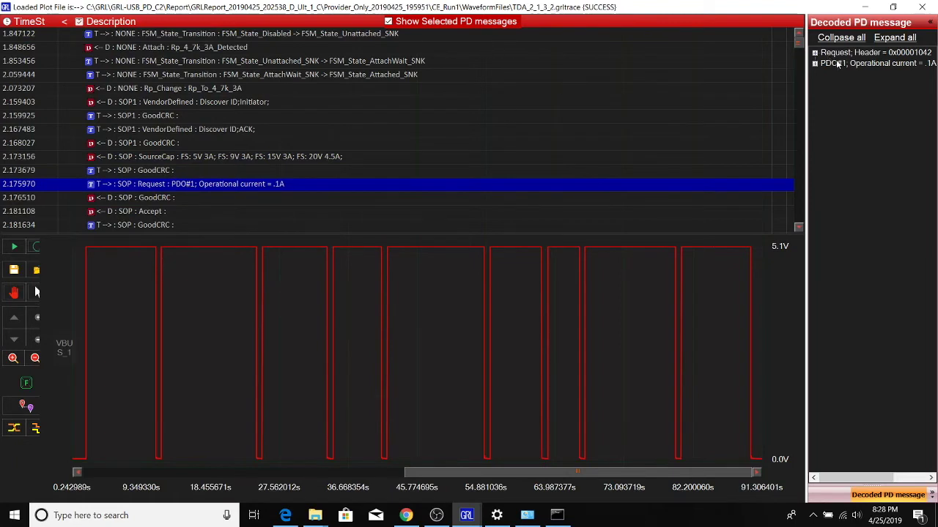
click(814, 64)
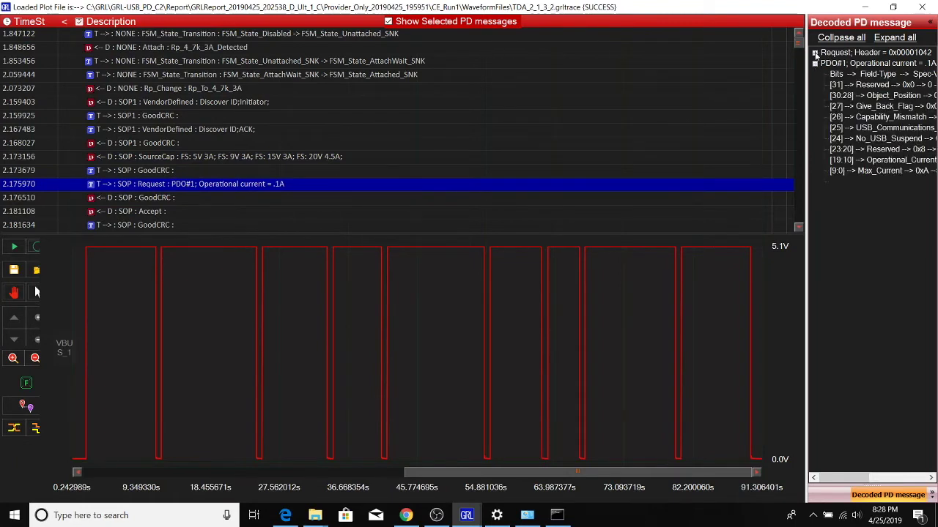
click(814, 53)
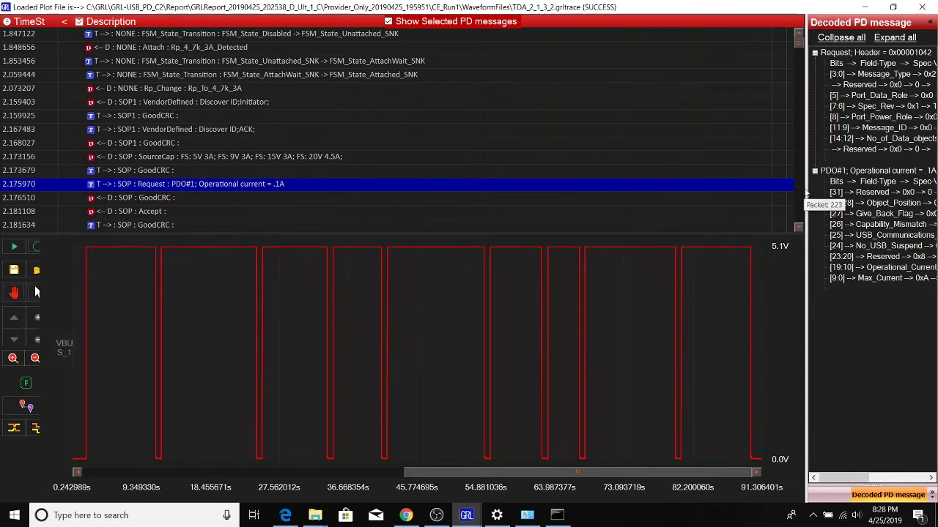
drag(807, 192, 724, 196)
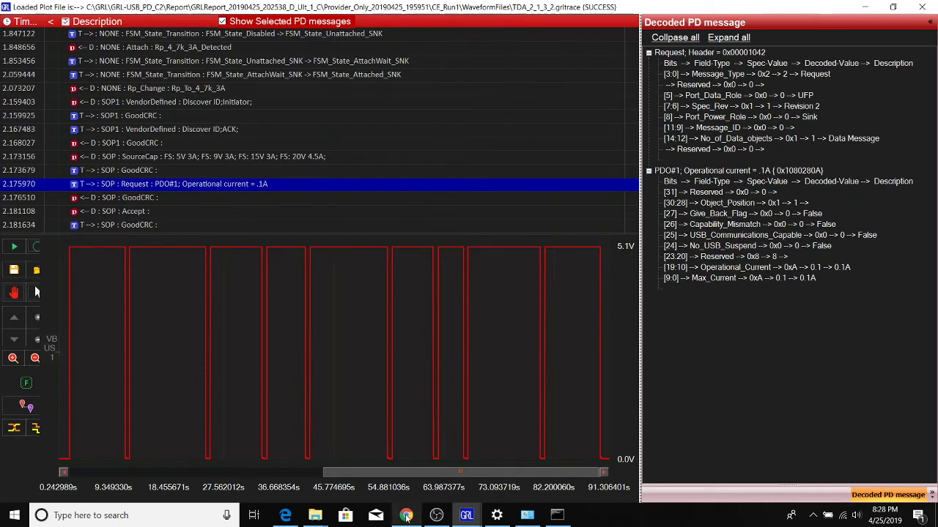
mouse_move(455, 515)
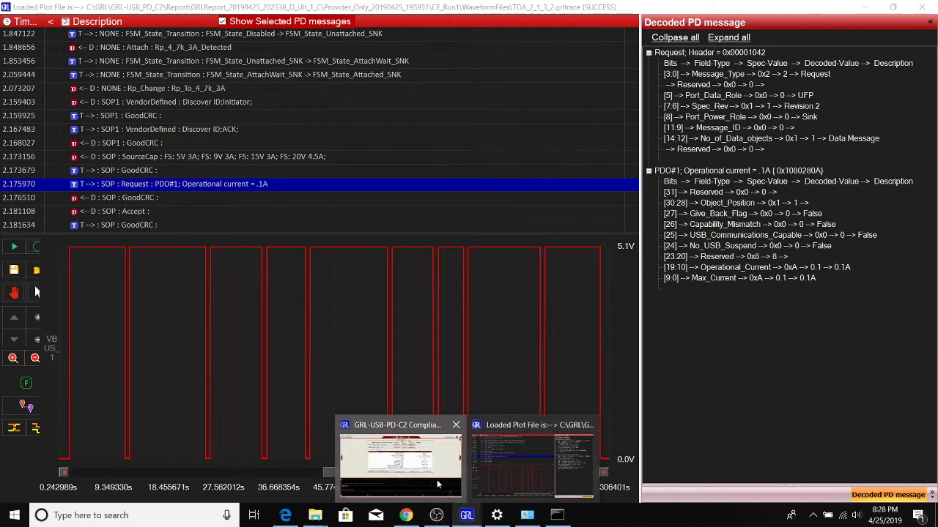
click(405, 443)
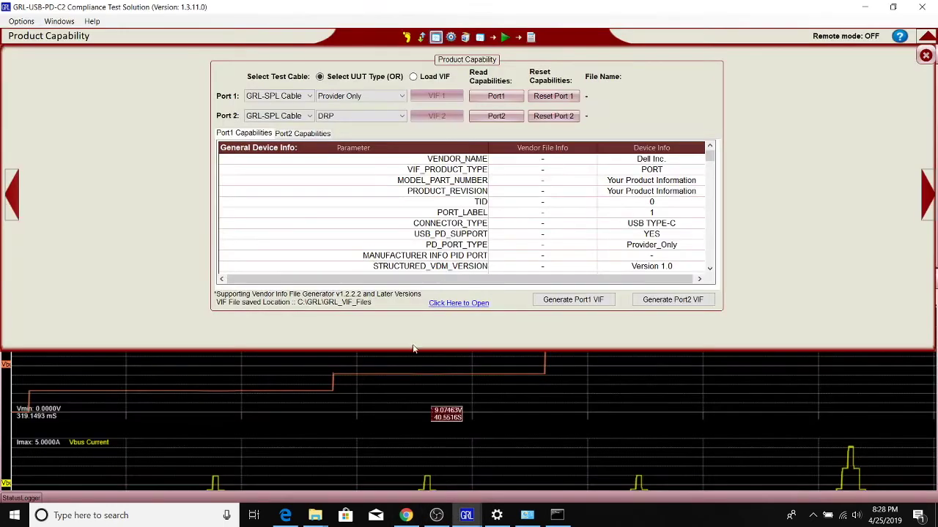
Choose the PD Deterministic Compliance Tests suite and check all Deterministic Test Cases in Test Selection.
click(452, 38)
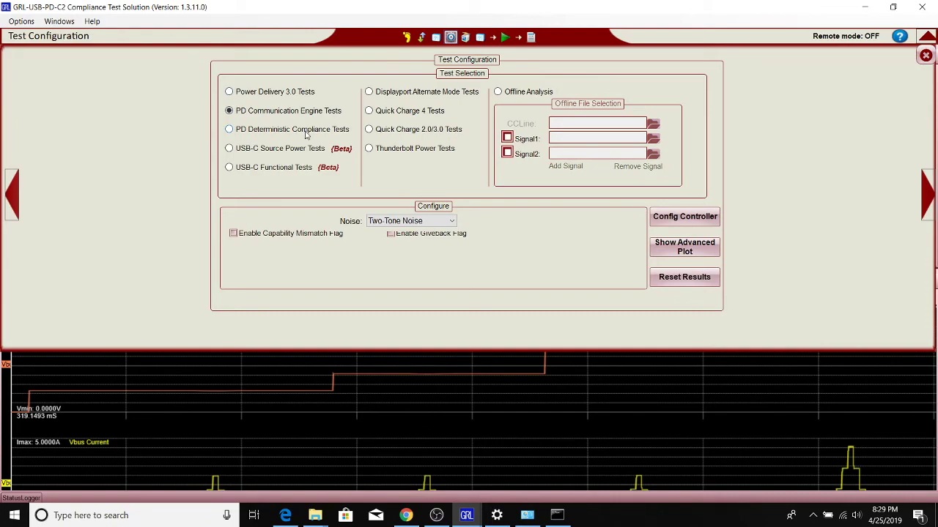
click(465, 38)
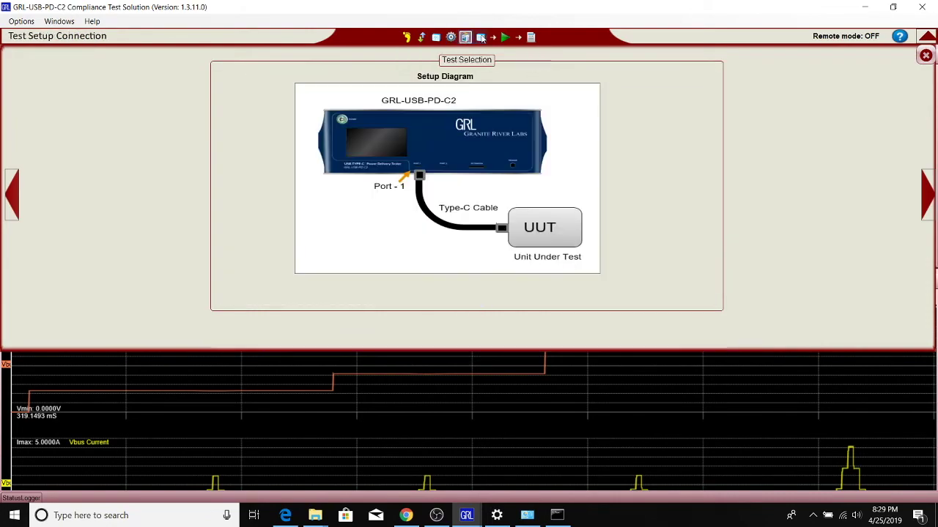
click(480, 38)
click(451, 37)
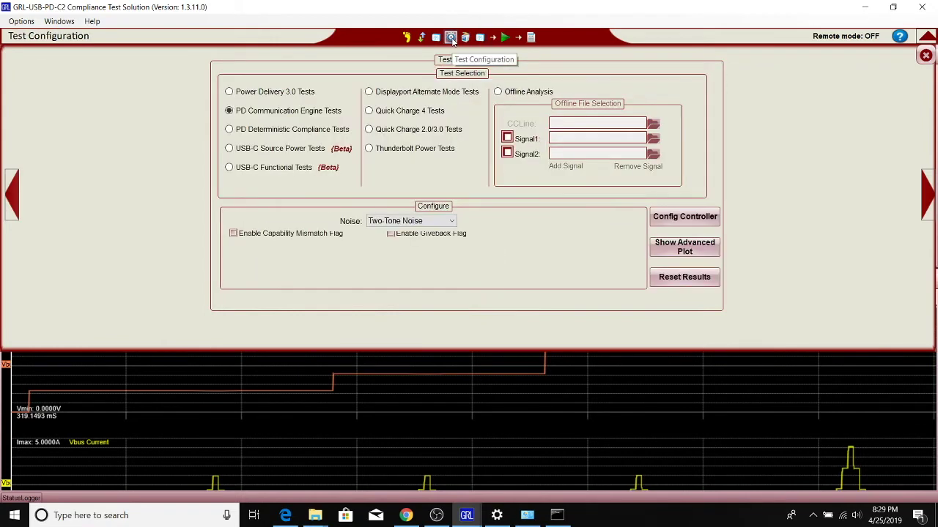
click(306, 128)
click(480, 37)
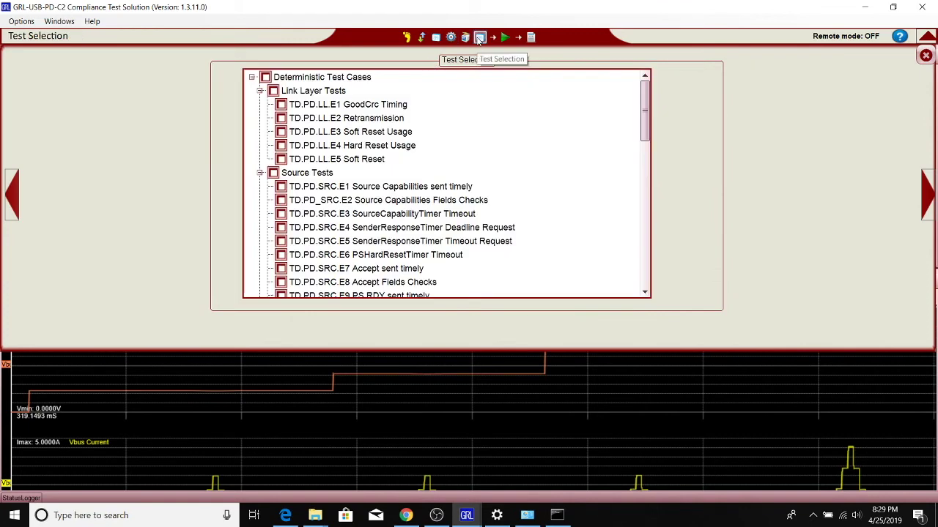
click(266, 77)
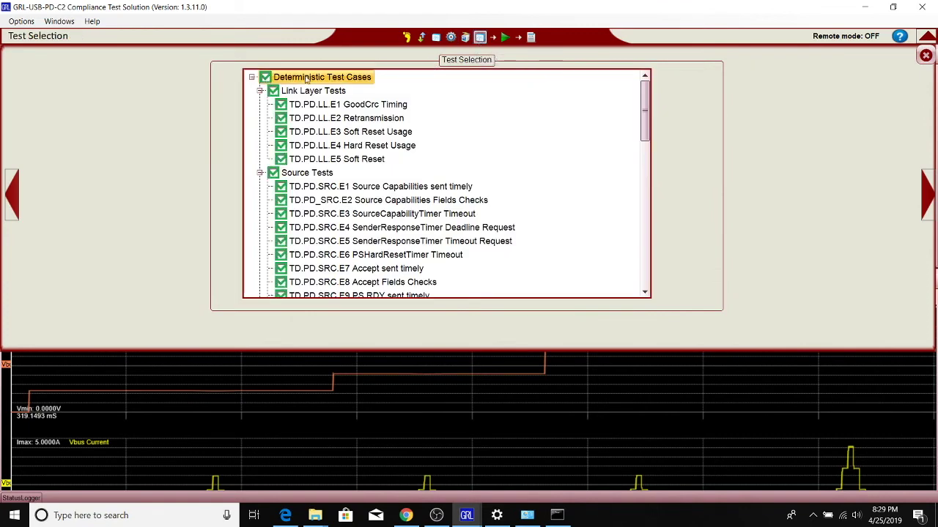
Start the deterministic test run, move the progress window aside, and switch to the Plot window.
click(504, 41)
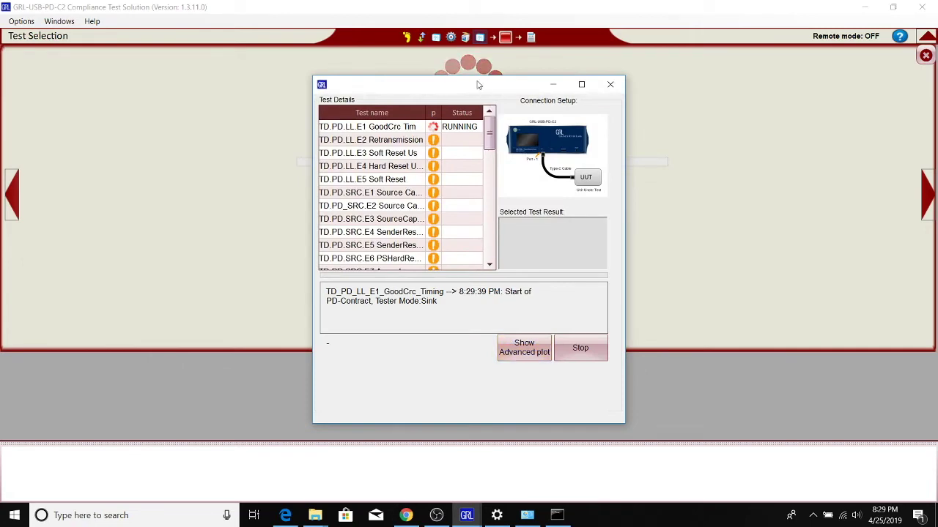
drag(479, 85, 612, 80)
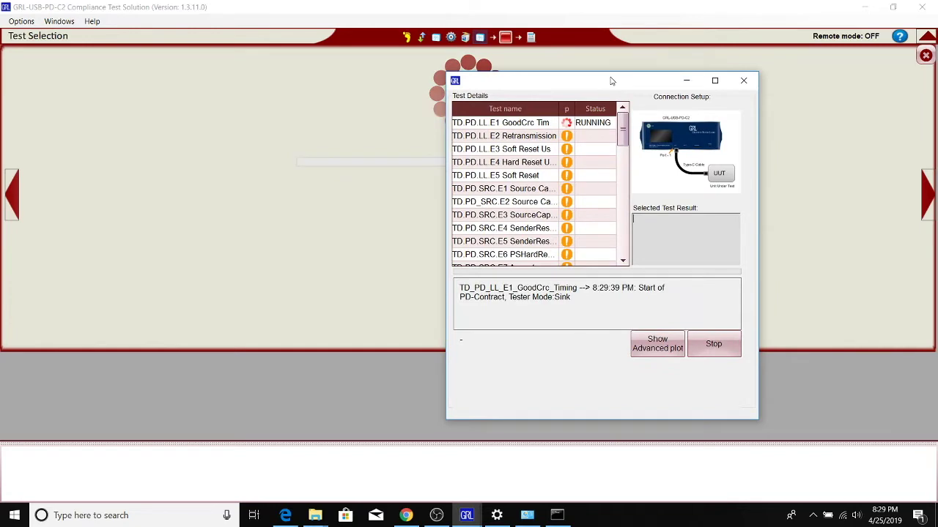
key(alt+Tab)
key(alt+Tab)
key(alt+Tab)
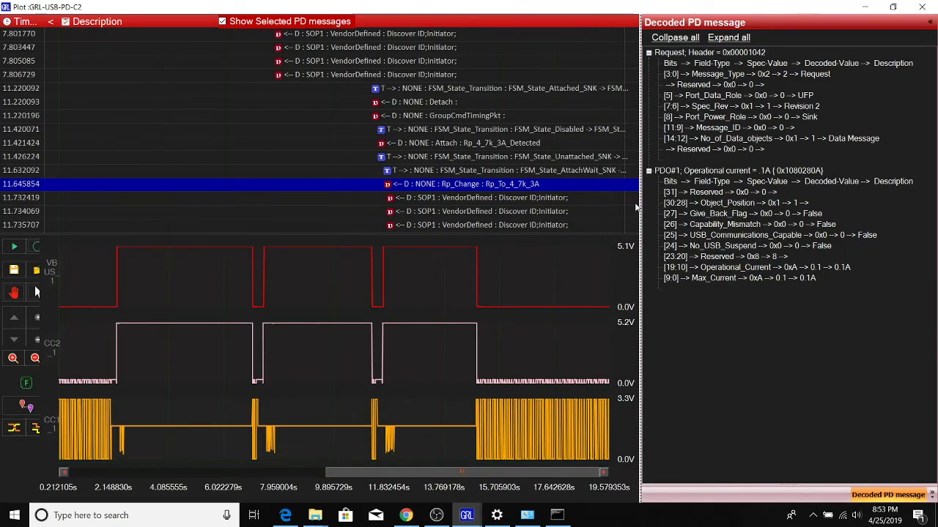
Return to the main window and show the compliance results and packet panes.
key(alt+Tab)
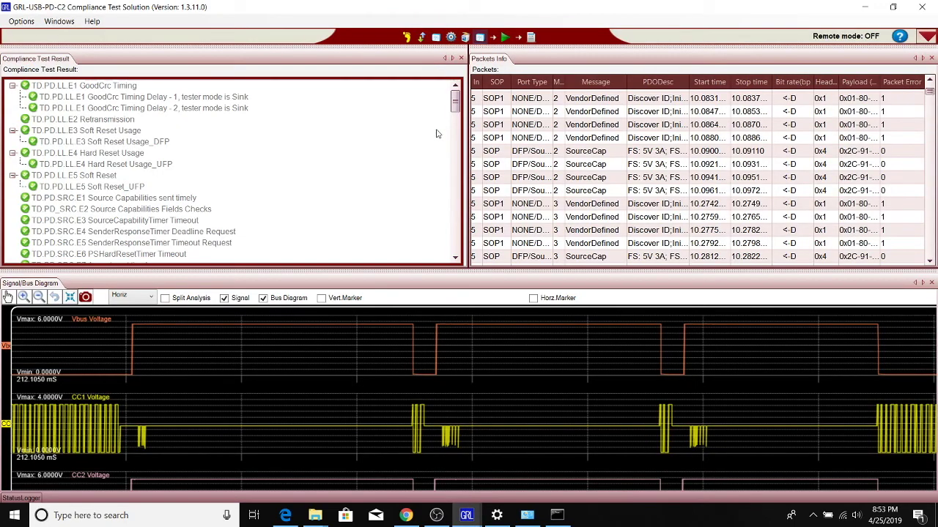
click(456, 104)
mouse_move(455, 105)
mouse_down()
mouse_move(481, 253)
mouse_move(472, 109)
mouse_move(473, 195)
mouse_move(461, 102)
mouse_up()
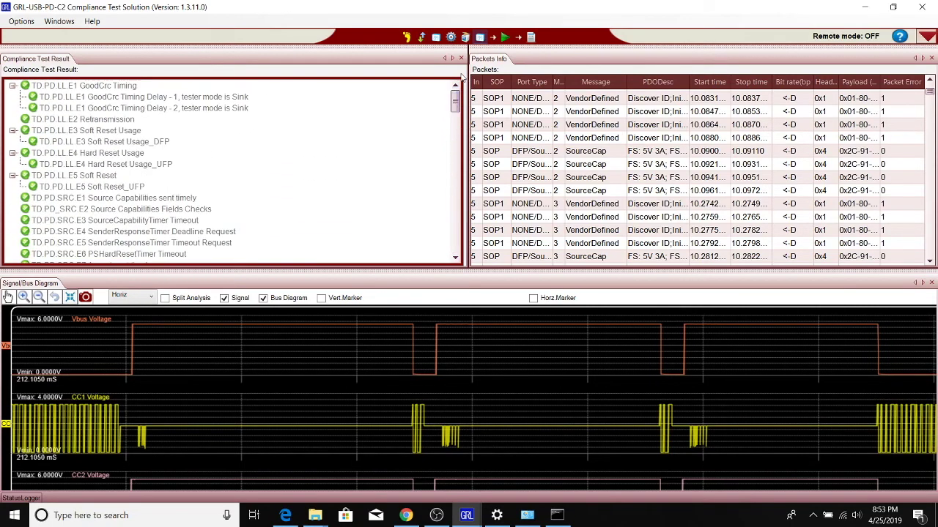
click(534, 37)
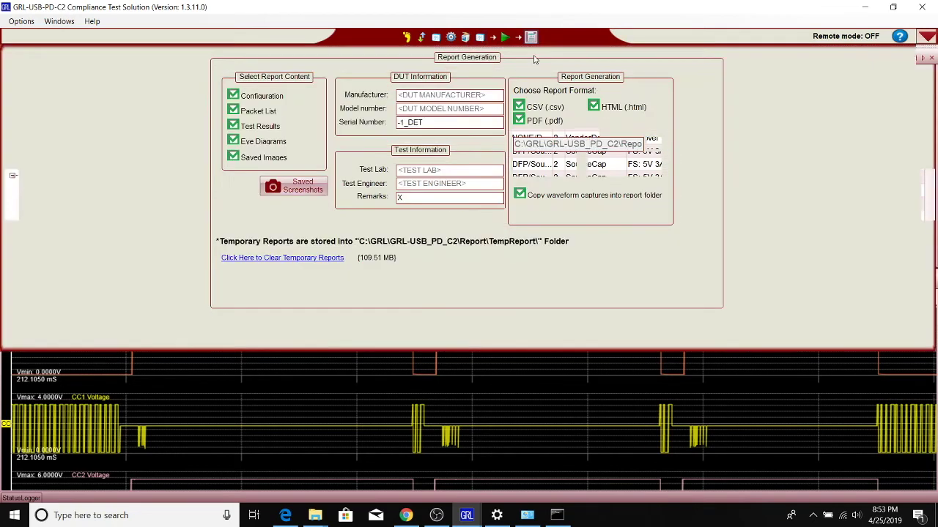
click(479, 37)
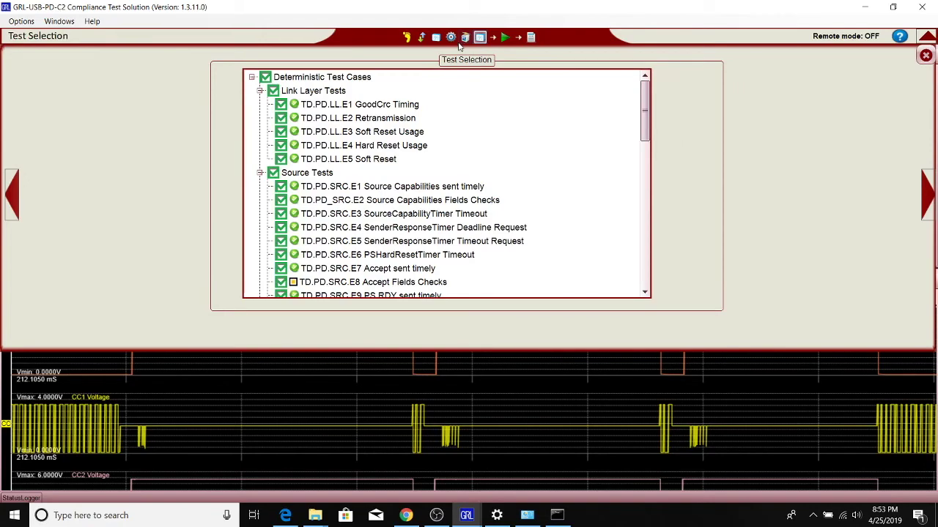
click(464, 37)
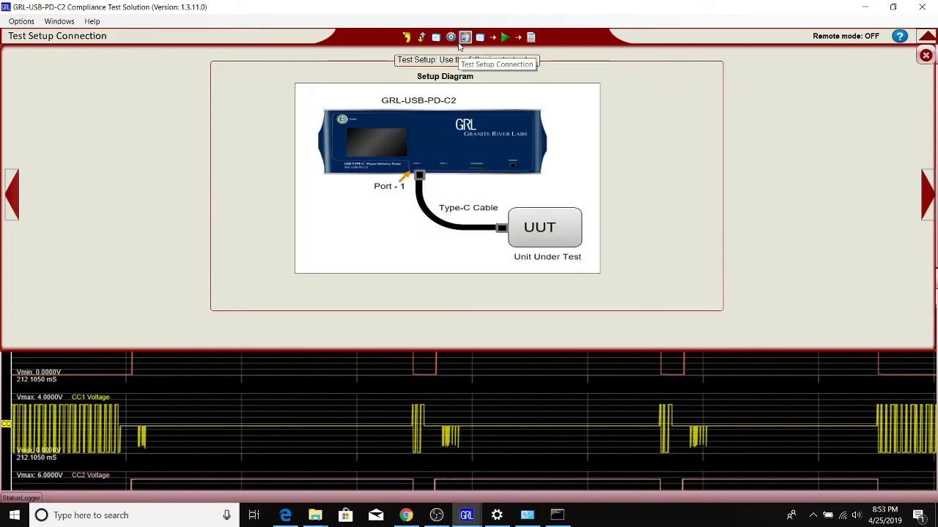
click(926, 38)
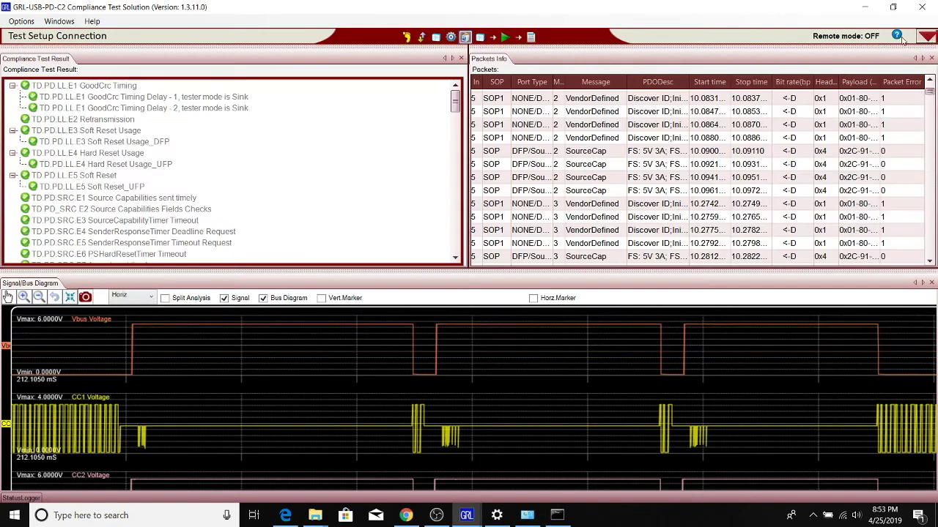
Review packets for TD.PD.LL.E4 Hard Reset Usage, TD.PD.LL.E3 Soft Reset Usage and TD.PD.LL.E5 Soft Reset.
click(124, 155)
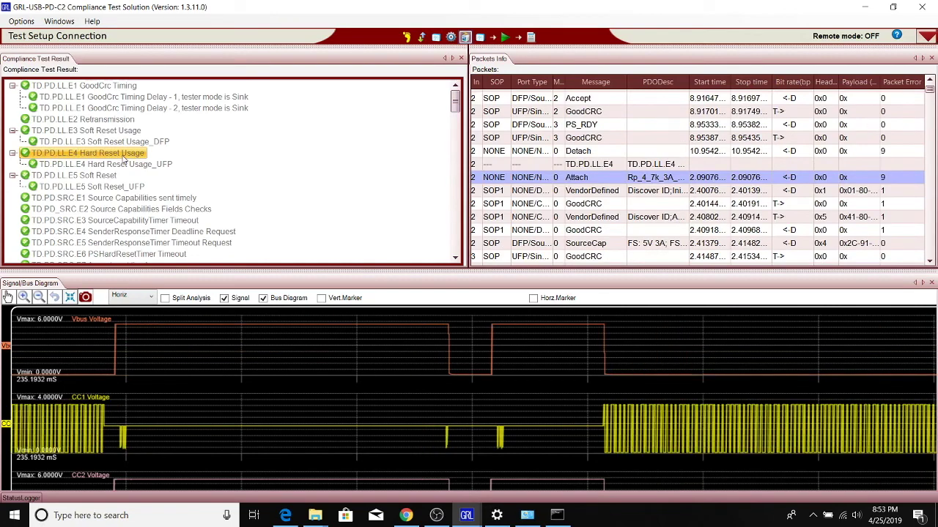
click(80, 130)
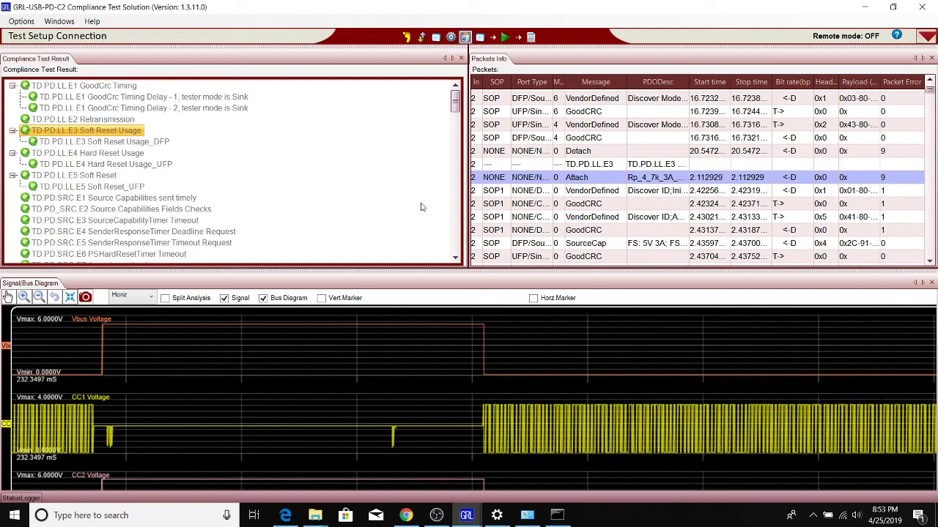
key(Down)
key(Down)
key(Down)
key(Down)
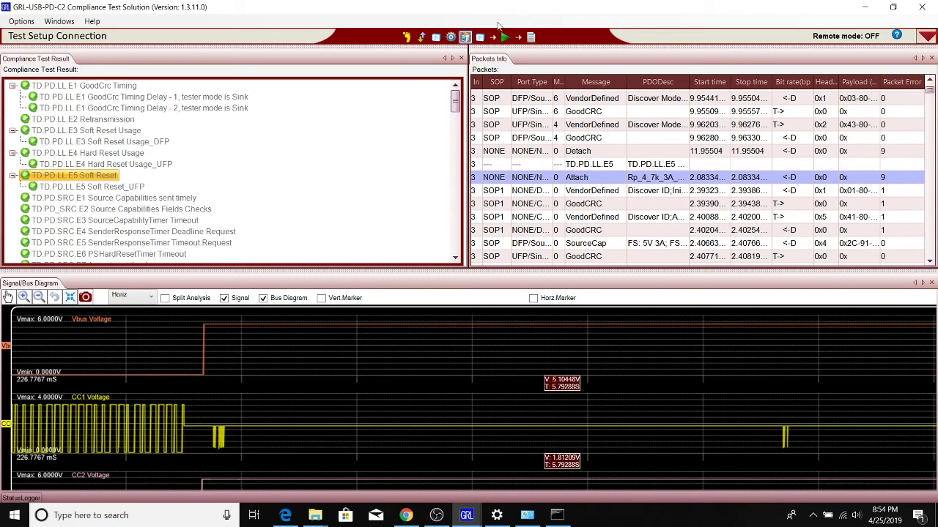
click(531, 37)
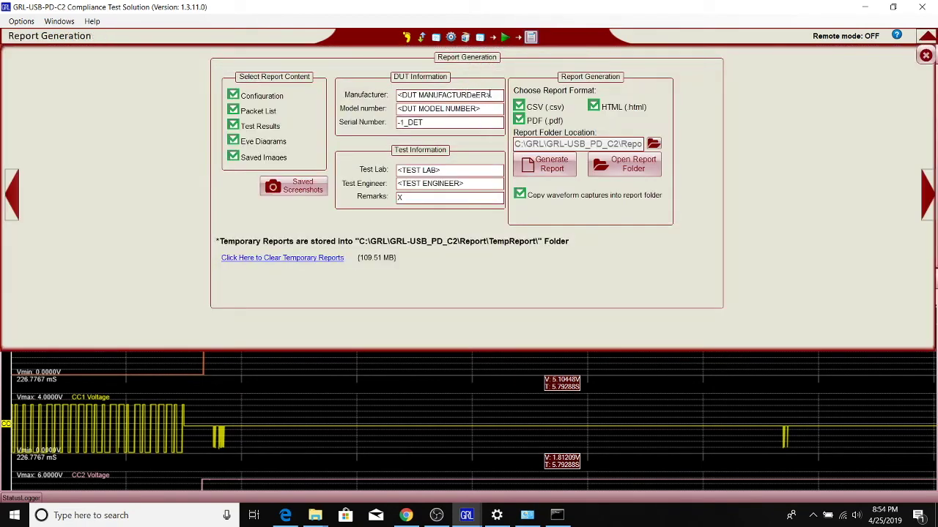
Enter manufacturer Dell and model number UltraSharp U3219Q, then generate the compliance report.
triple_click(498, 96)
text(Dell)
key(Tab)
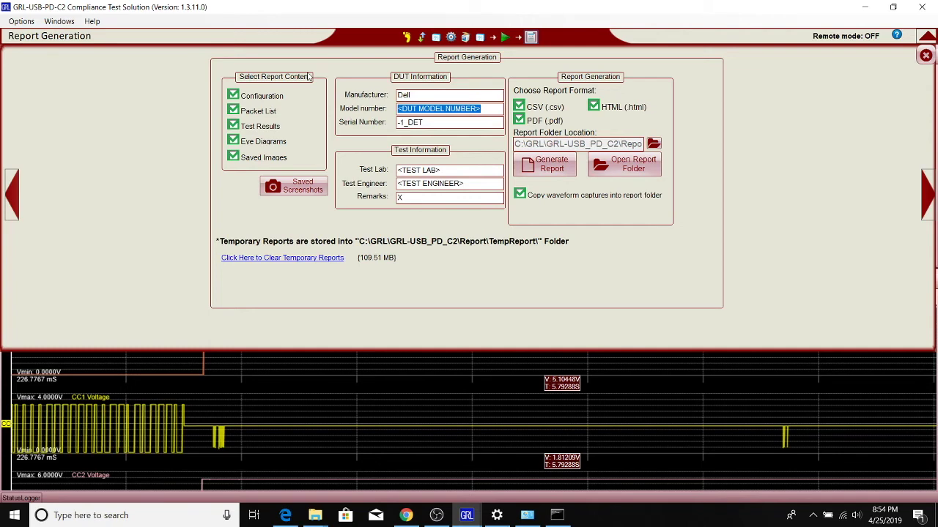
text(UltraSharp)
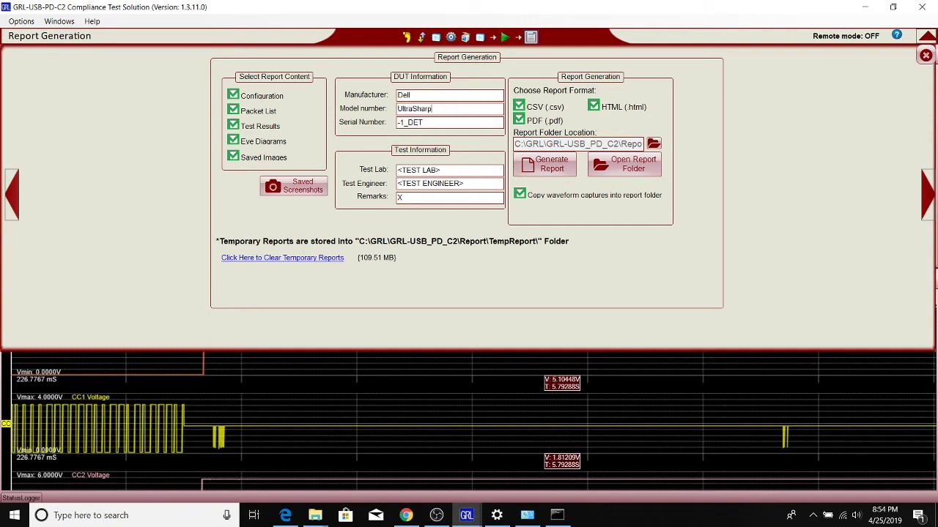
text(U3219Q)
click(551, 164)
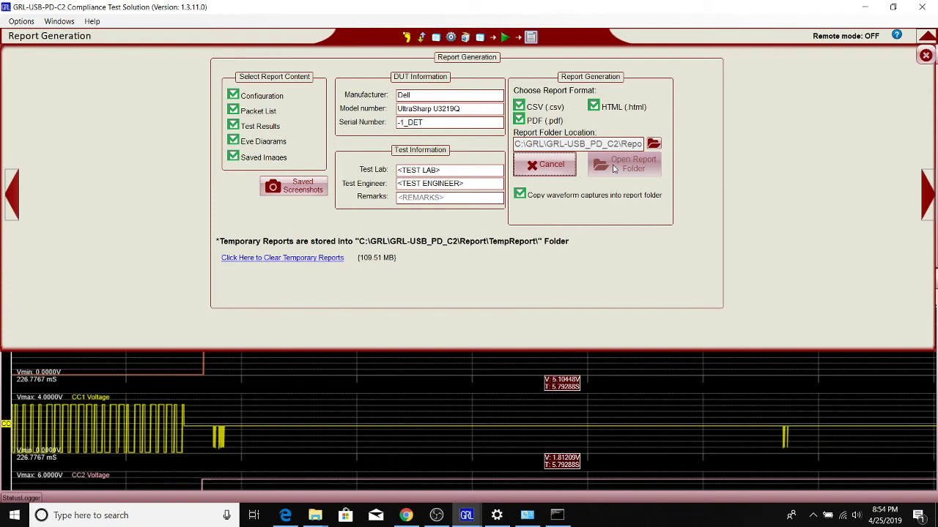
Open the GRLReport_20190425_205427_D_Ult_1_D folder's HTML report and scroll to the Result Summary and detailed results.
click(615, 167)
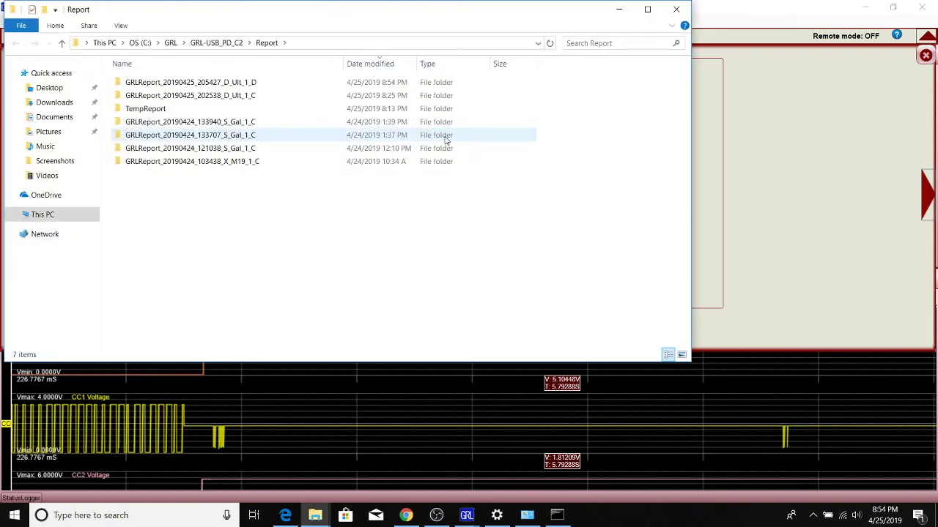
double_click(268, 85)
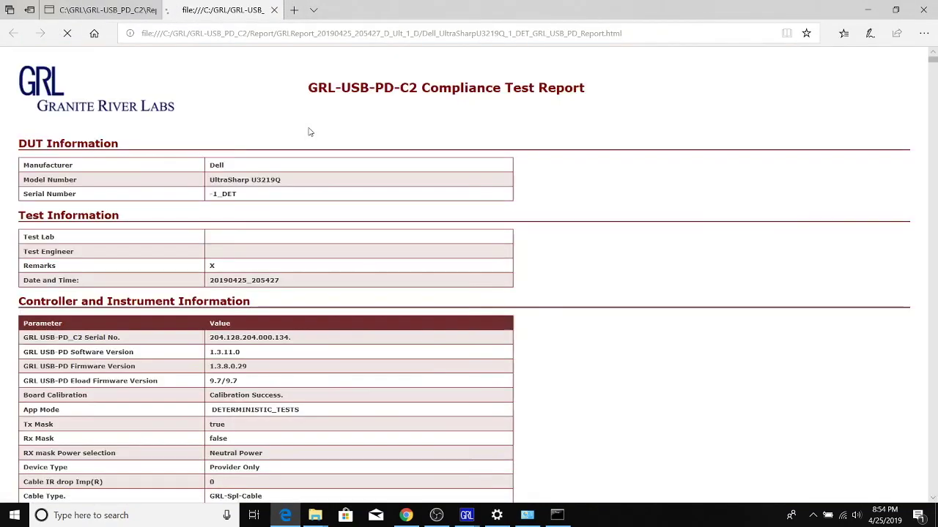
scroll(309, 132, down, 15)
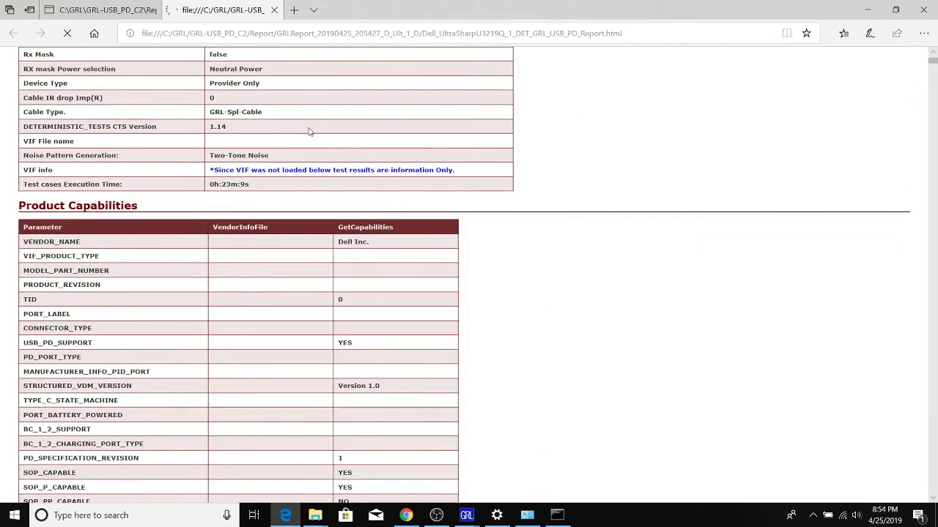
scroll(310, 132, down, 10)
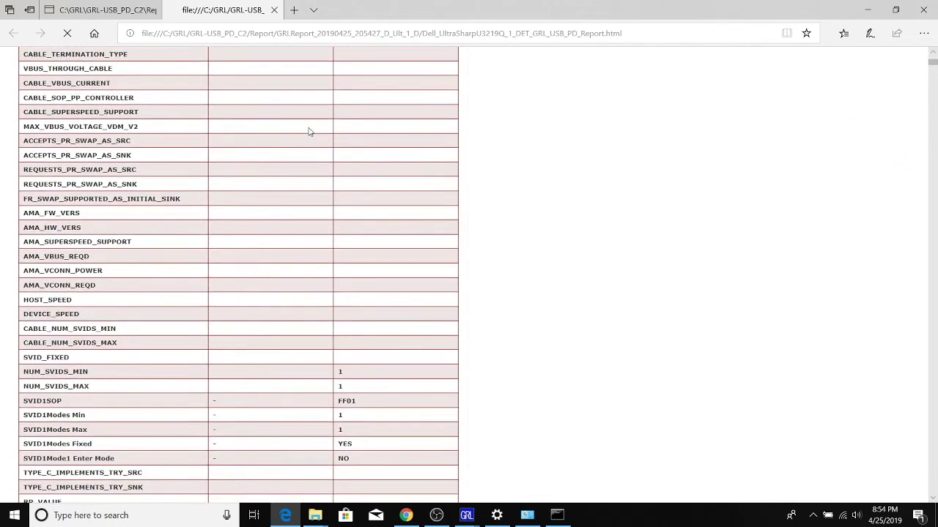
scroll(309, 132, down, 8)
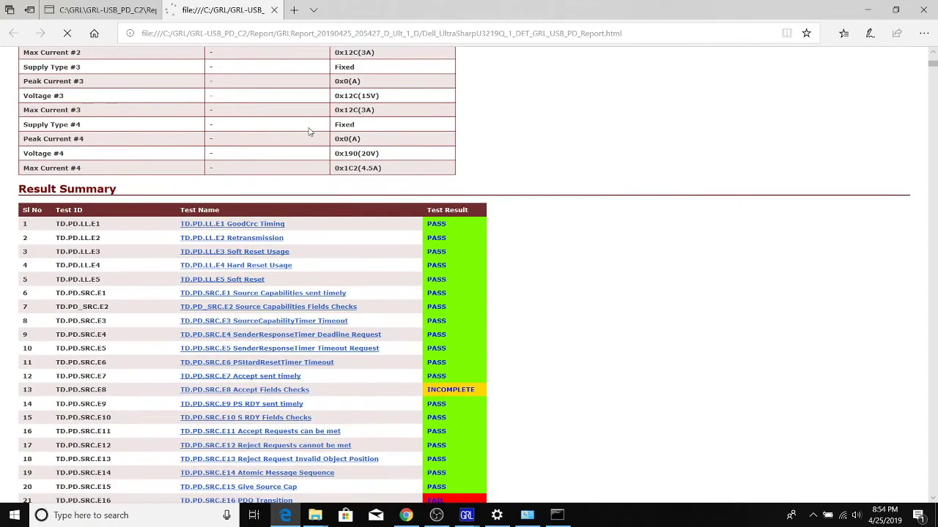
scroll(310, 132, down, 2)
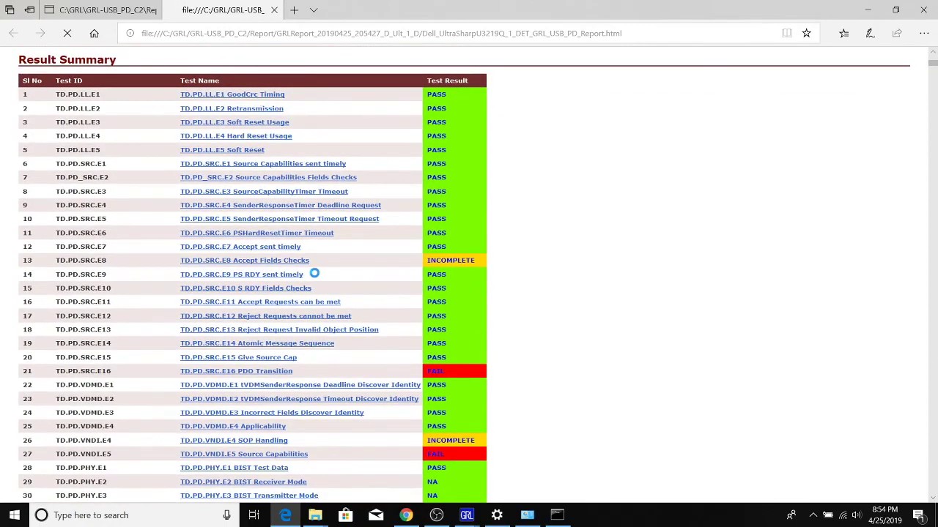
scroll(313, 272, down, 1)
scroll(313, 272, down, 6)
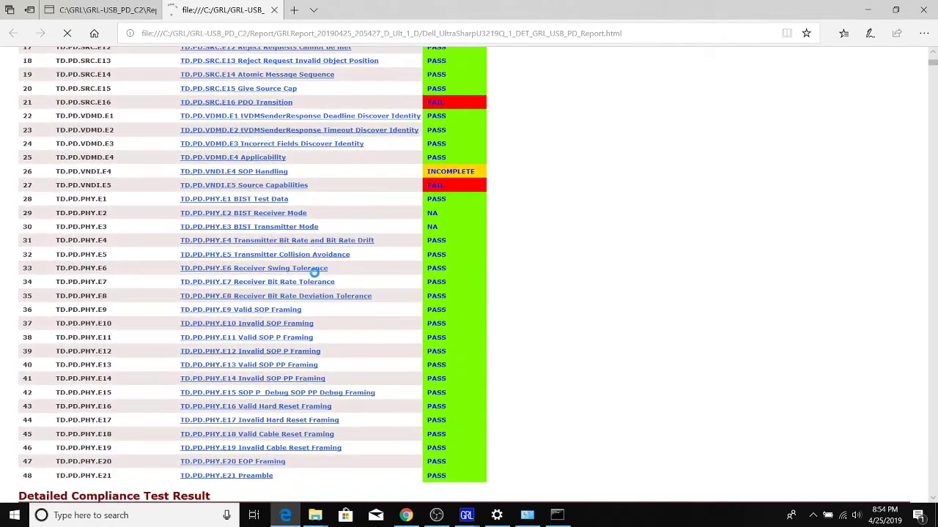
scroll(314, 273, down, 2)
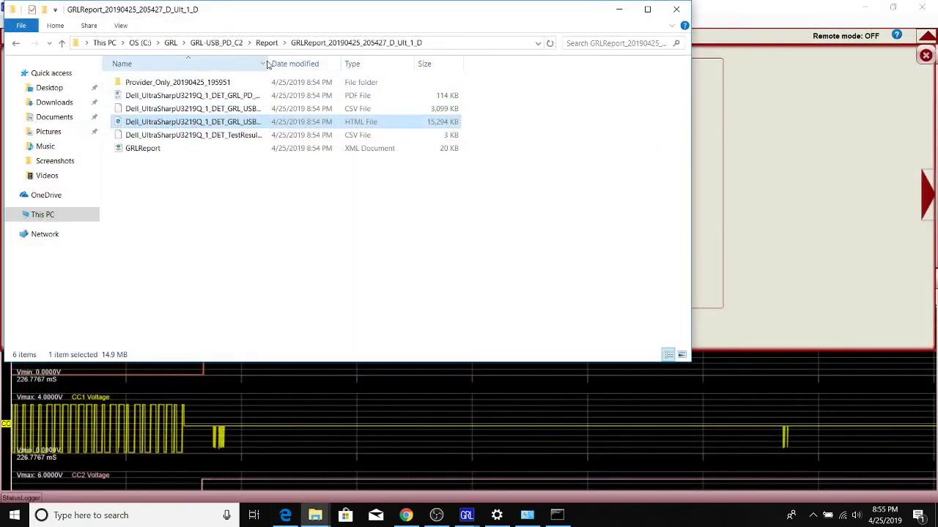
Widen the Name column, scroll through the PDF report, close it, and return to the report folder.
drag(267, 64, 398, 66)
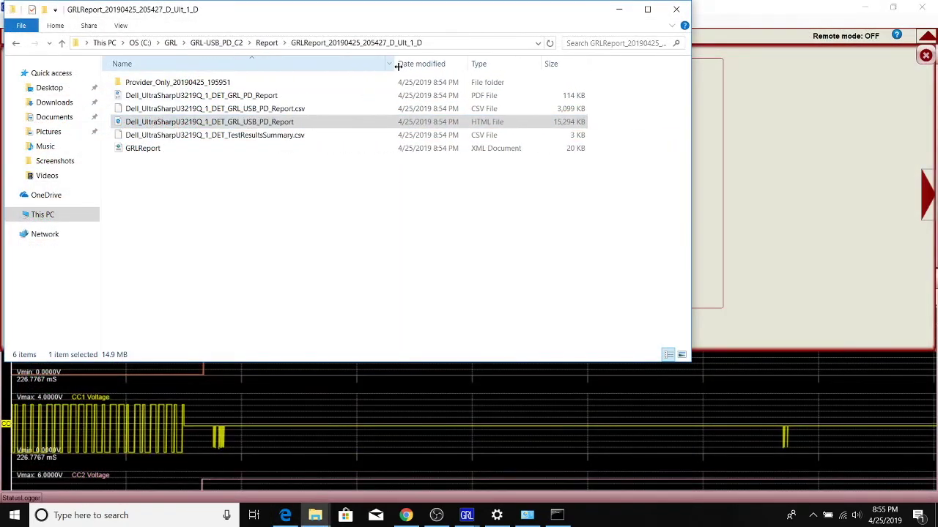
click(290, 110)
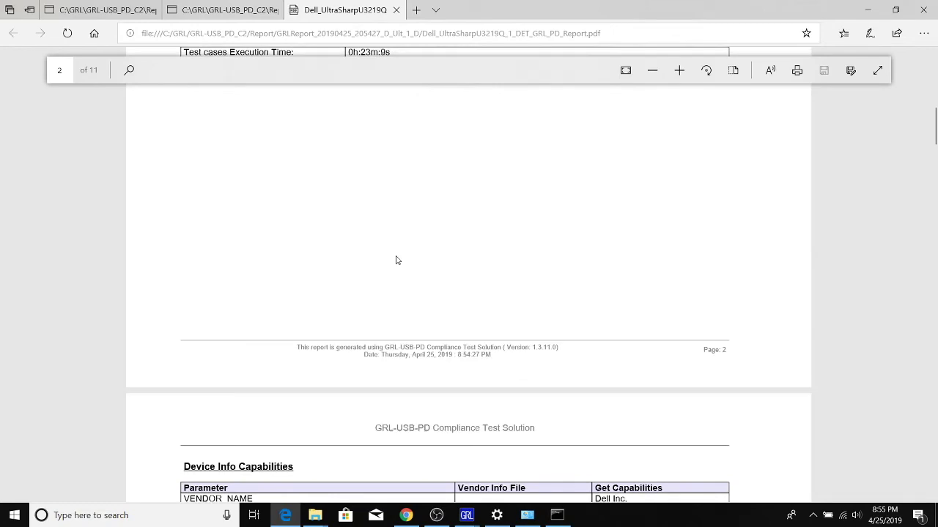
scroll(398, 260, down, 10)
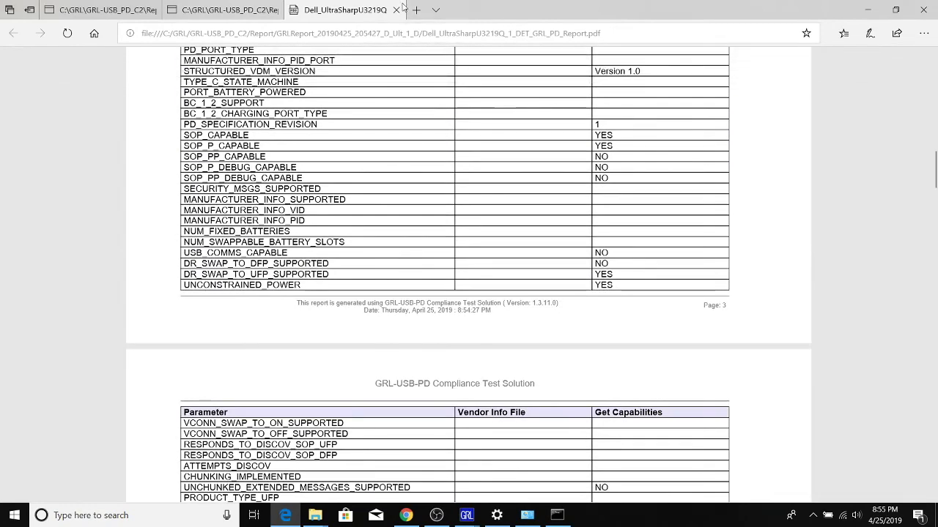
click(396, 9)
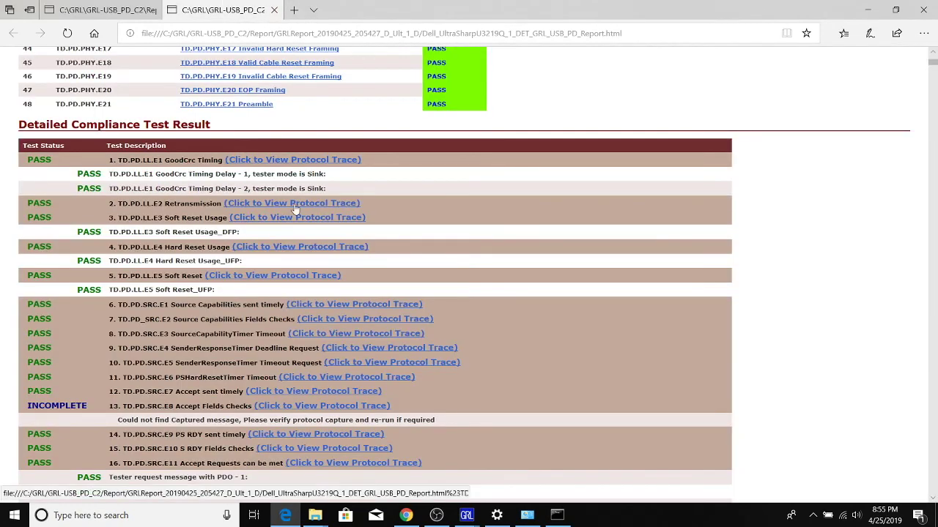
key(alt+Tab)
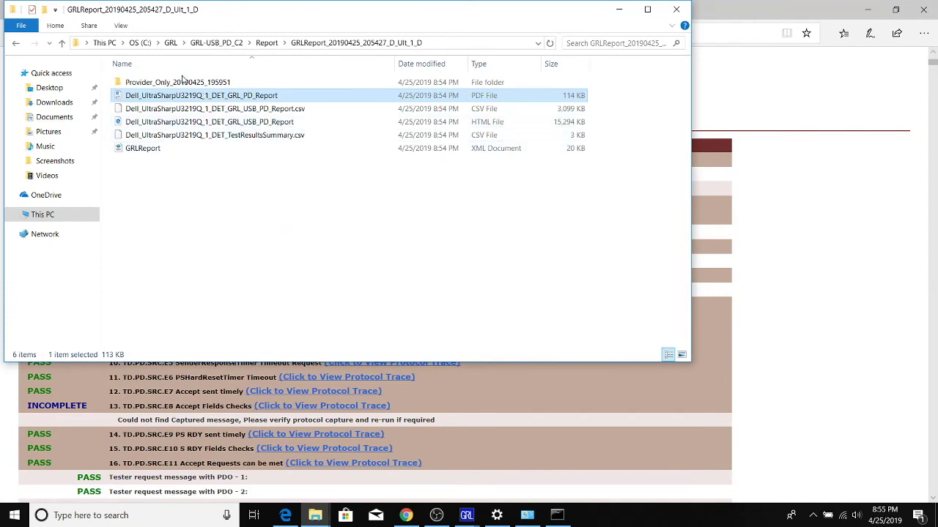
Browse into the Provider_Only > DET_Run1 > WaveformFiles > TD_PD_LL_E2 capture folder.
double_click(184, 82)
double_click(184, 82)
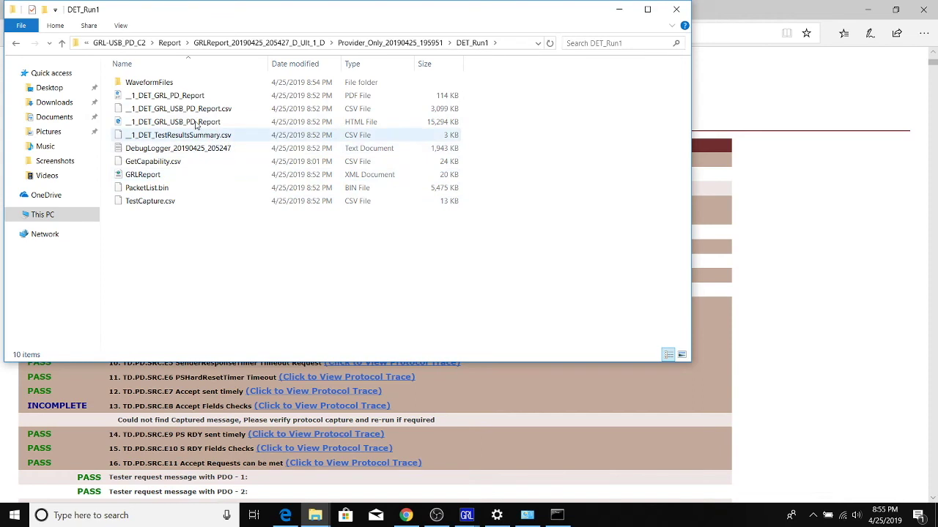
double_click(162, 82)
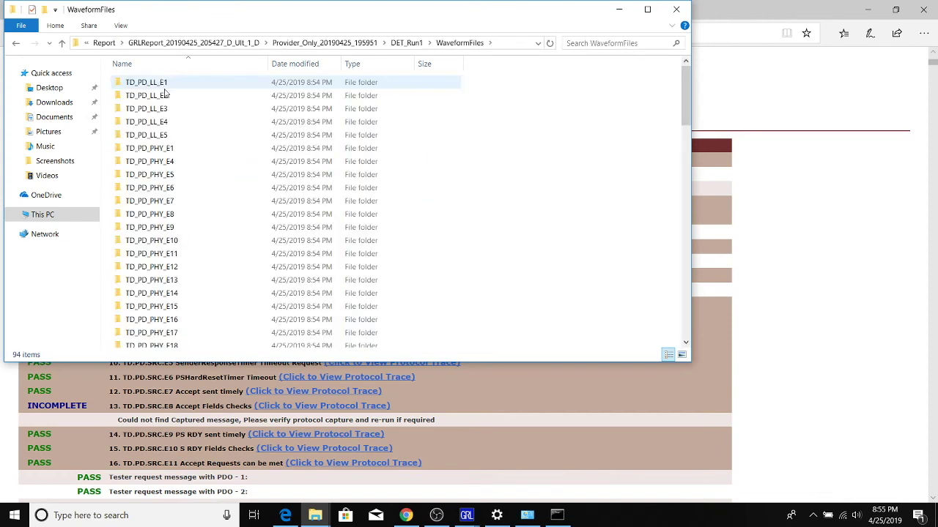
double_click(168, 95)
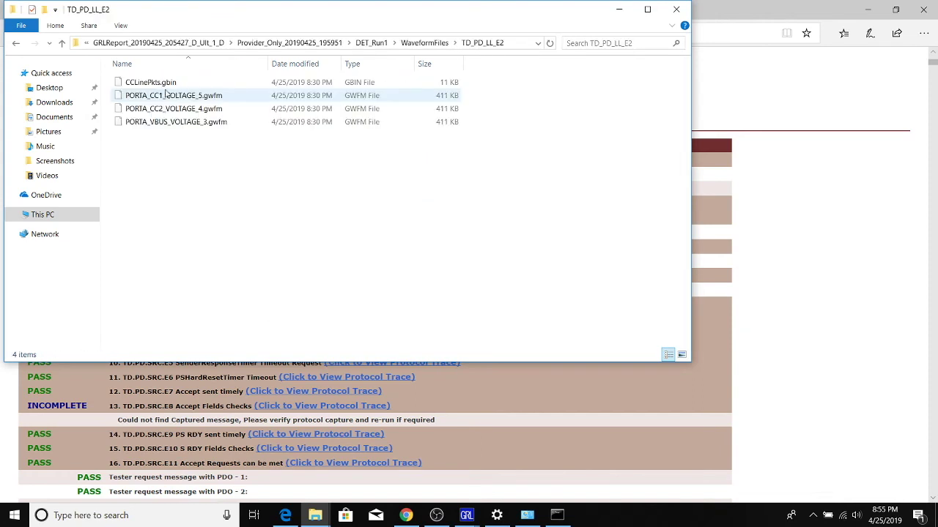
Navigate back up through the report folders to GRL-USB_PD_C2.
click(13, 45)
click(13, 45)
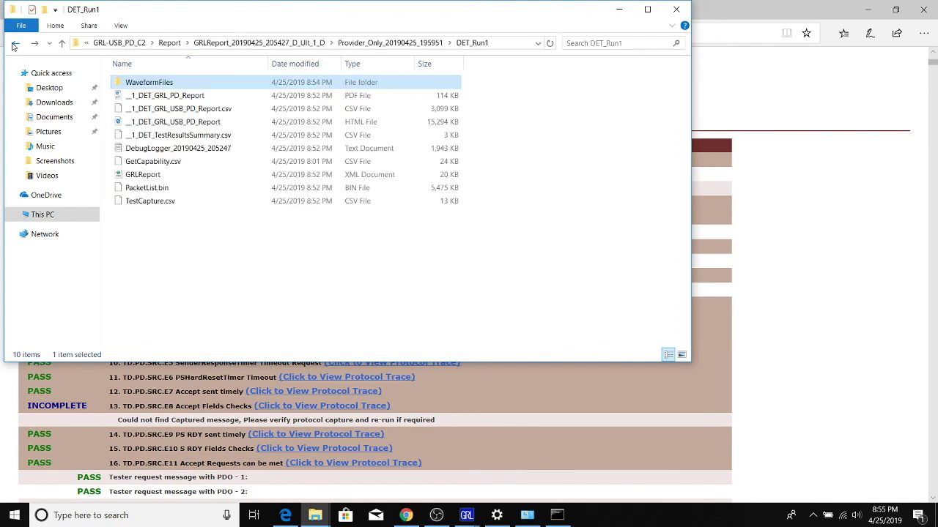
click(63, 43)
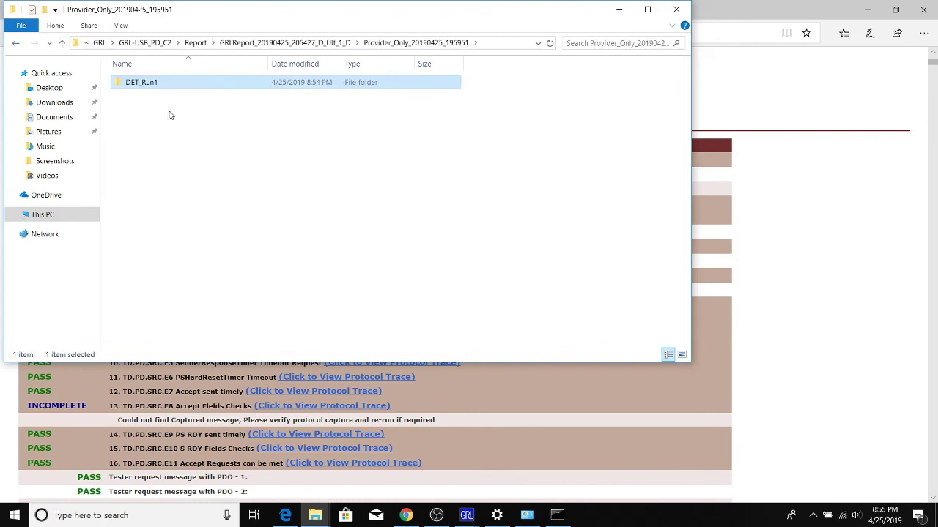
click(62, 43)
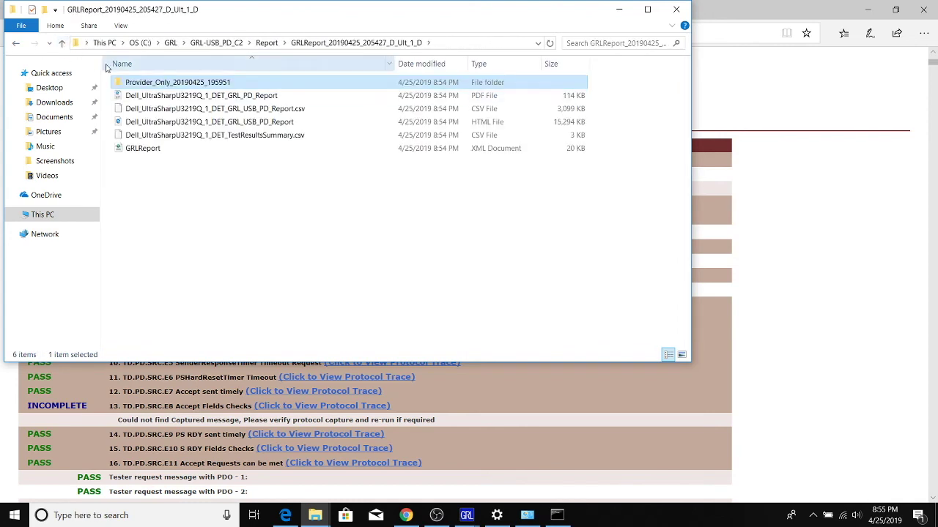
click(63, 43)
click(63, 44)
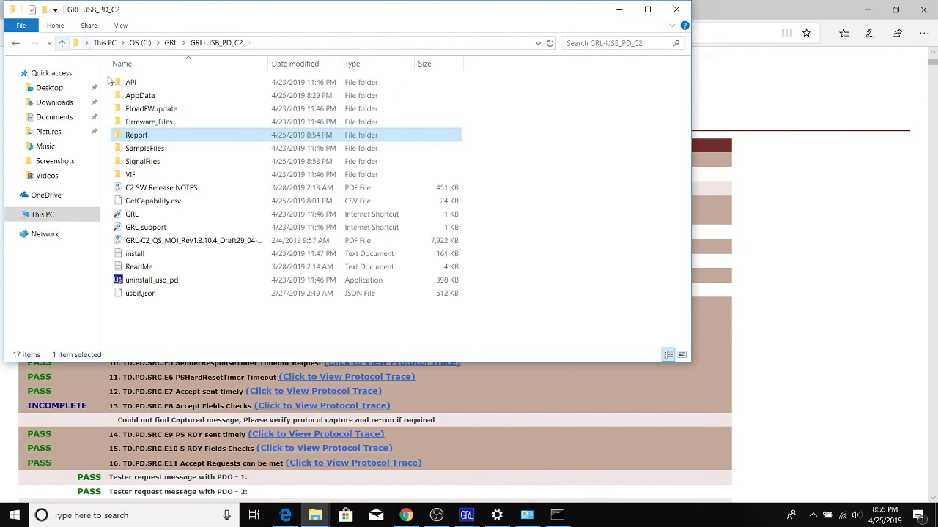
Check the latest GRLReport's HTML file, then show the Report folder listing all GRLReport folders.
double_click(136, 137)
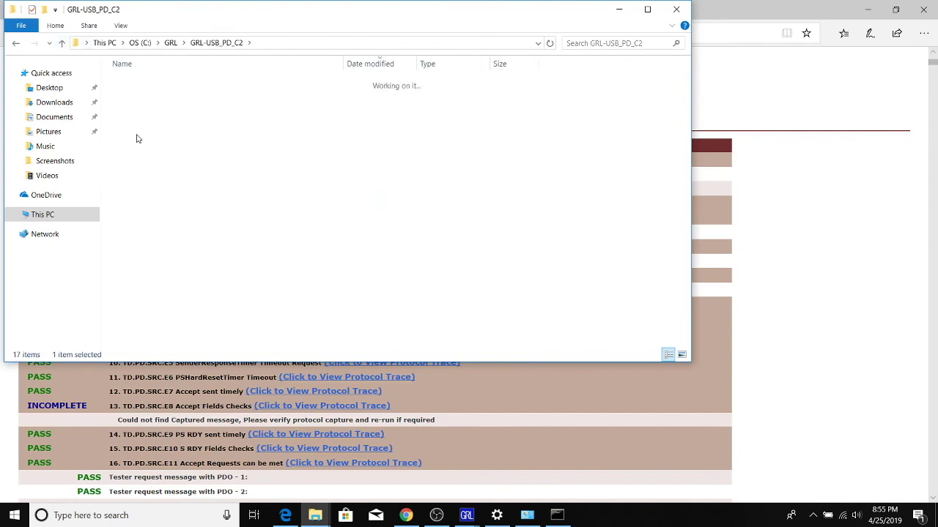
double_click(168, 83)
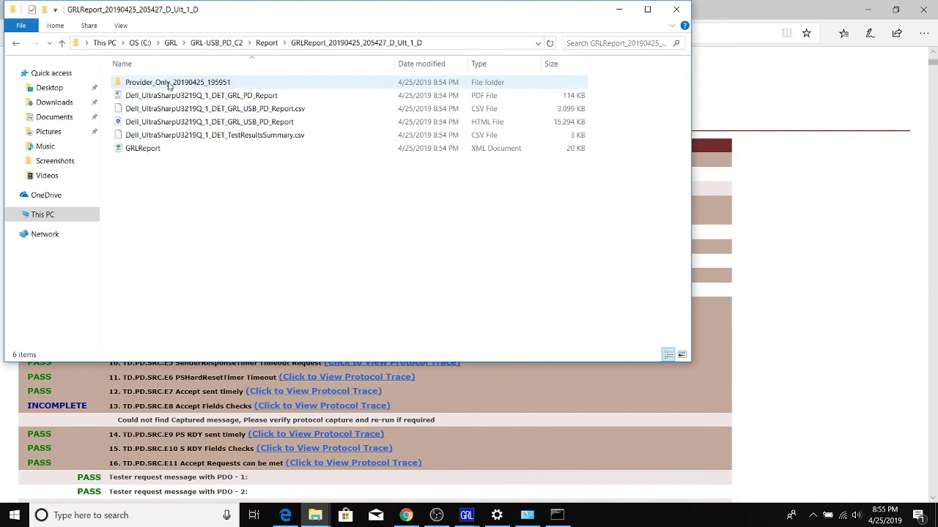
click(190, 123)
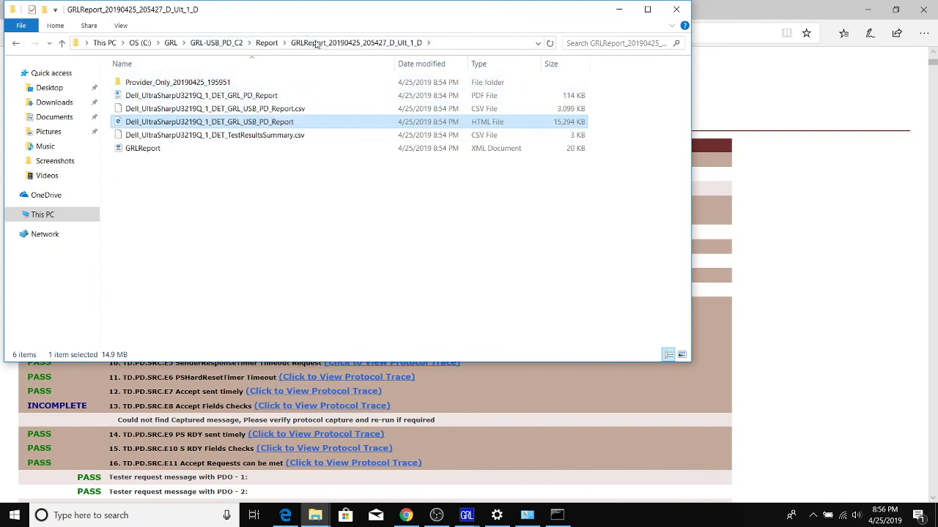
click(267, 43)
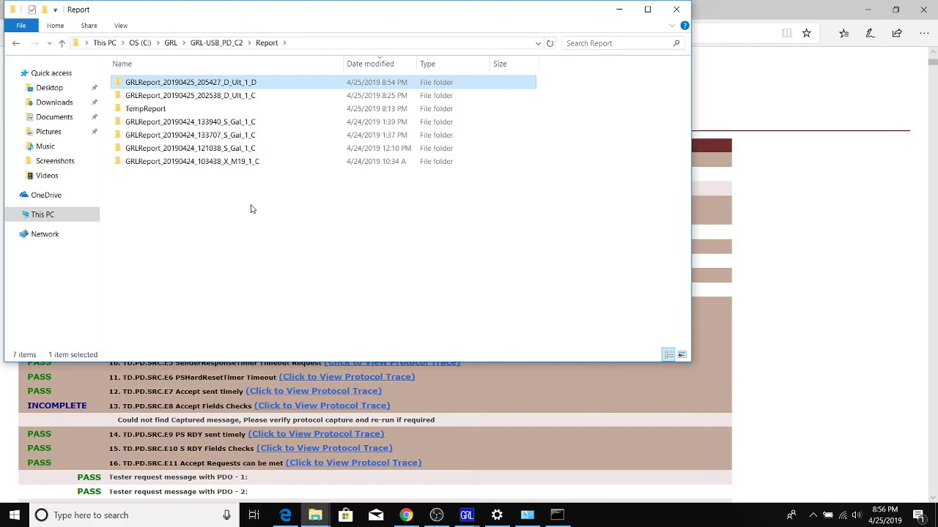
key(alt+Tab)
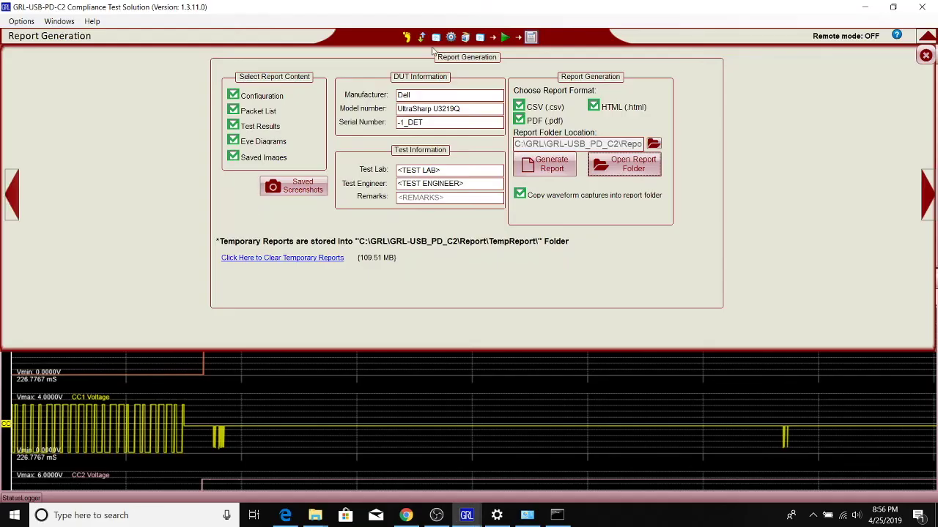
Move from Product Capability through Connection Configuration to the Test Configuration page with PD Deterministic Compliance Tests.
click(436, 37)
click(422, 38)
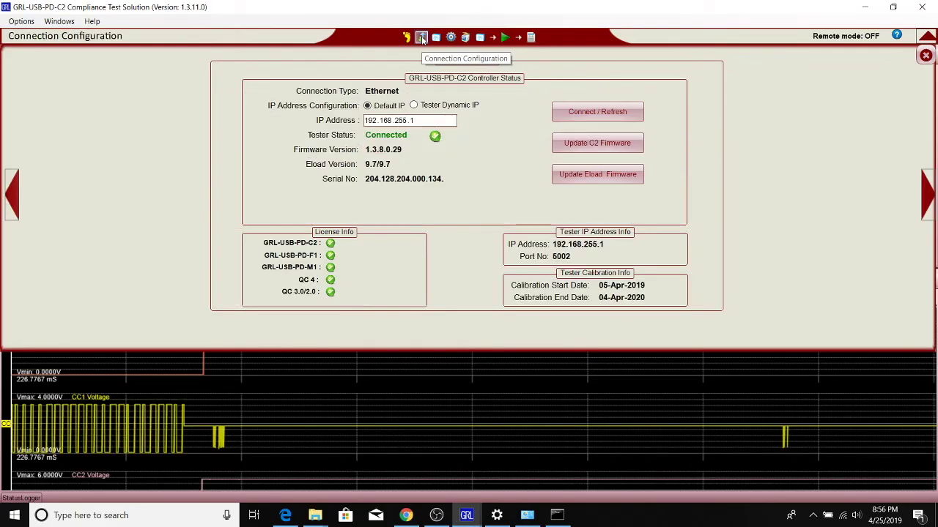
click(450, 38)
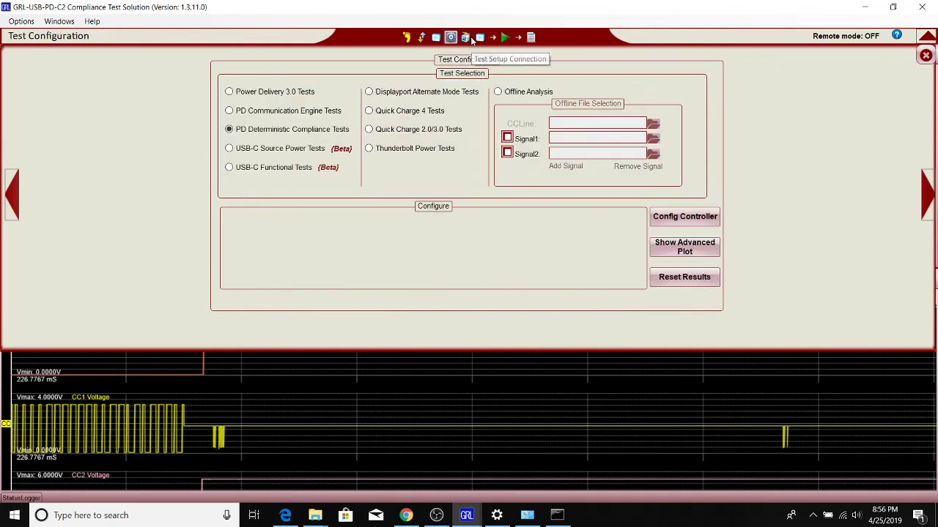